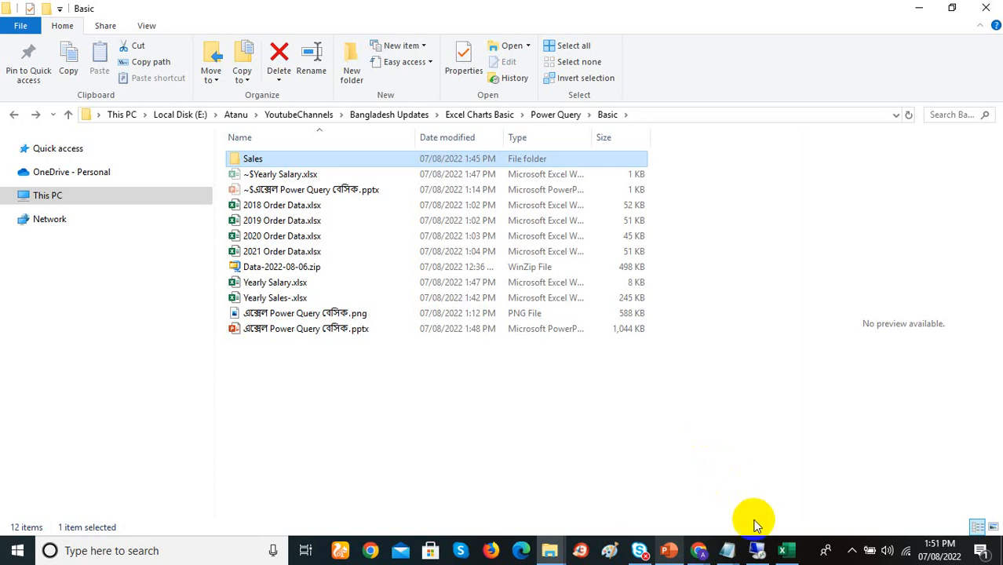
# - Switch to the Yearly Salary.xlsx workbook in Excel and start a data import from a folder at cell A1
pyautogui.click(782, 552)
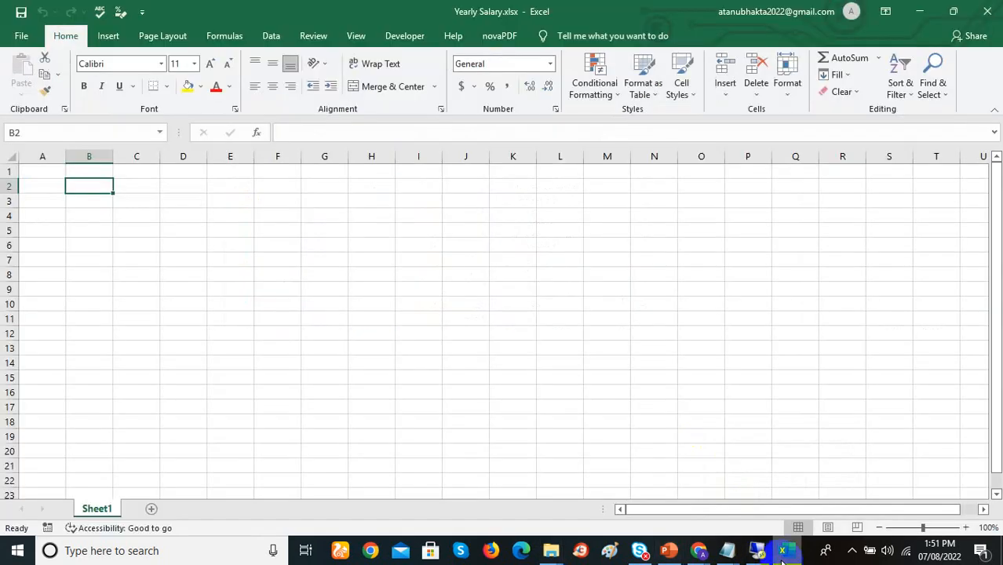
pyautogui.click(45, 172)
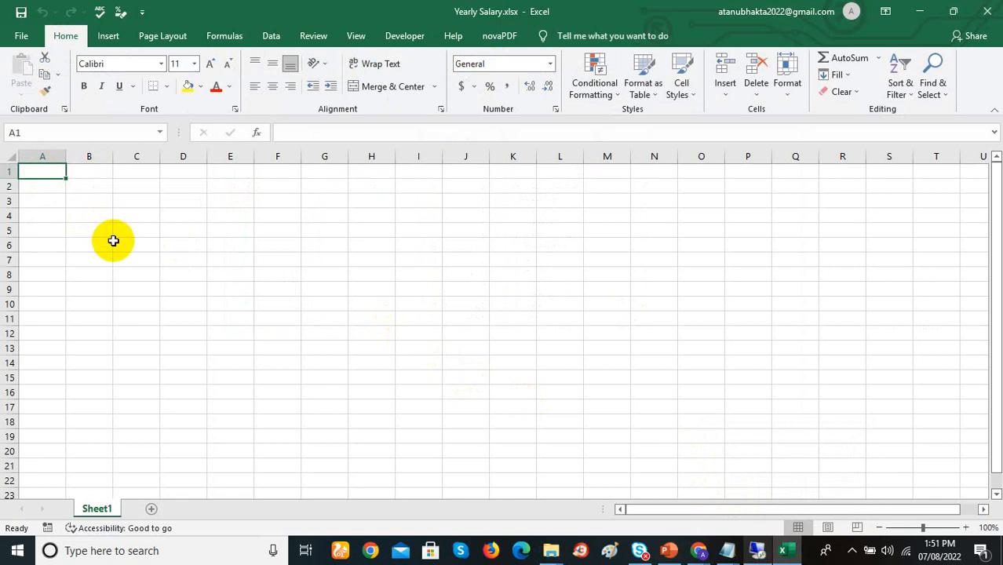
pyautogui.click(270, 37)
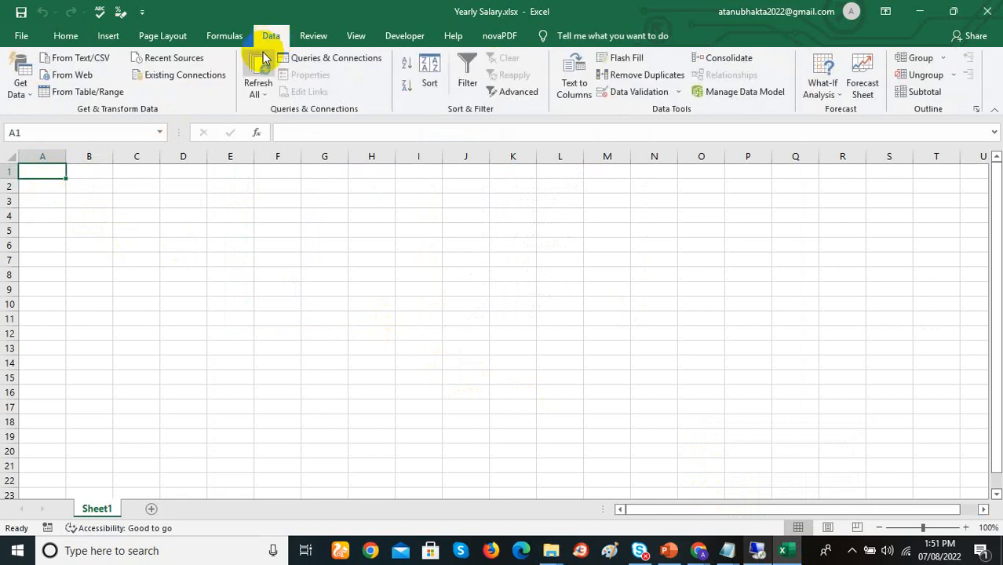
pyautogui.click(28, 91)
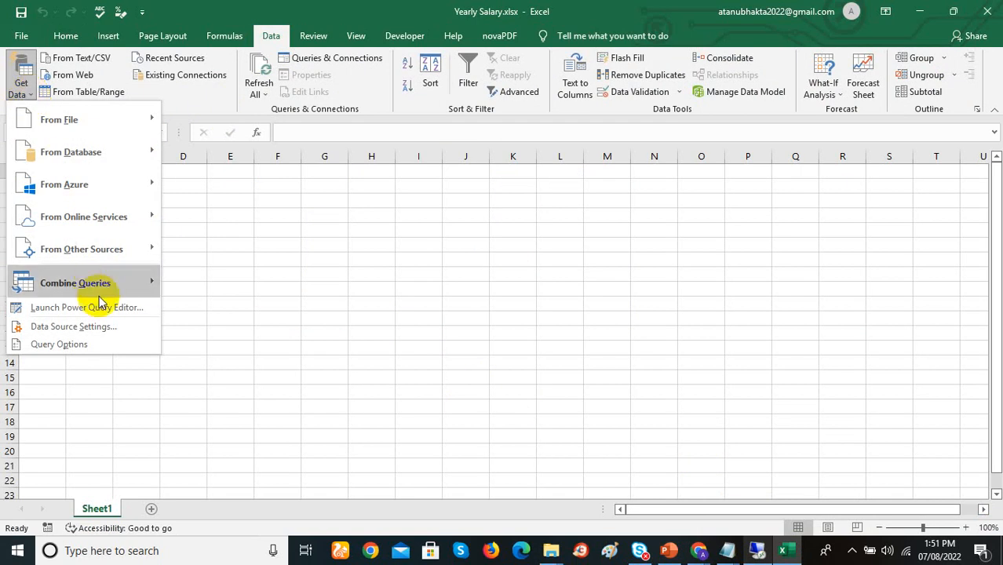
pyautogui.moveTo(134, 123)
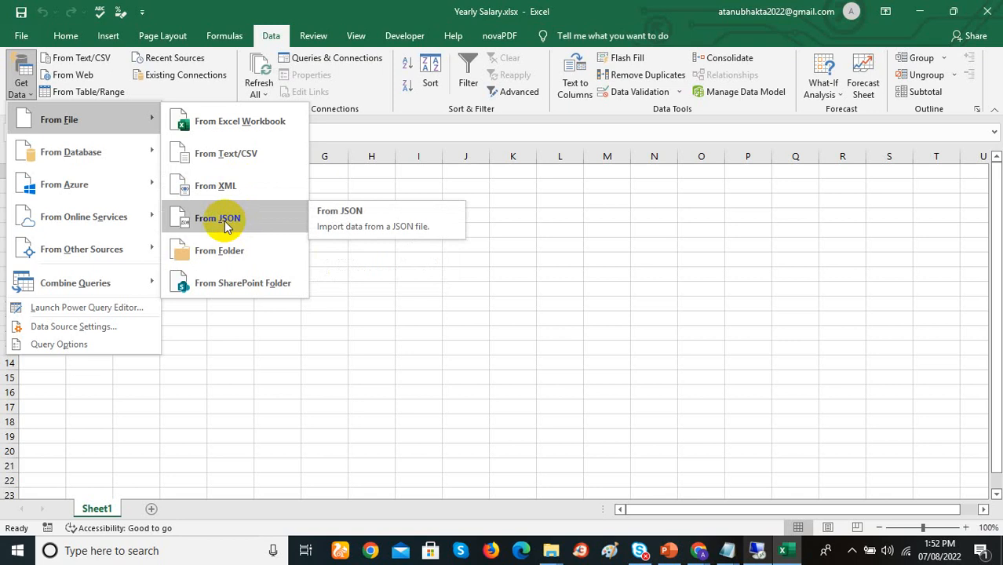
pyautogui.moveTo(141, 162)
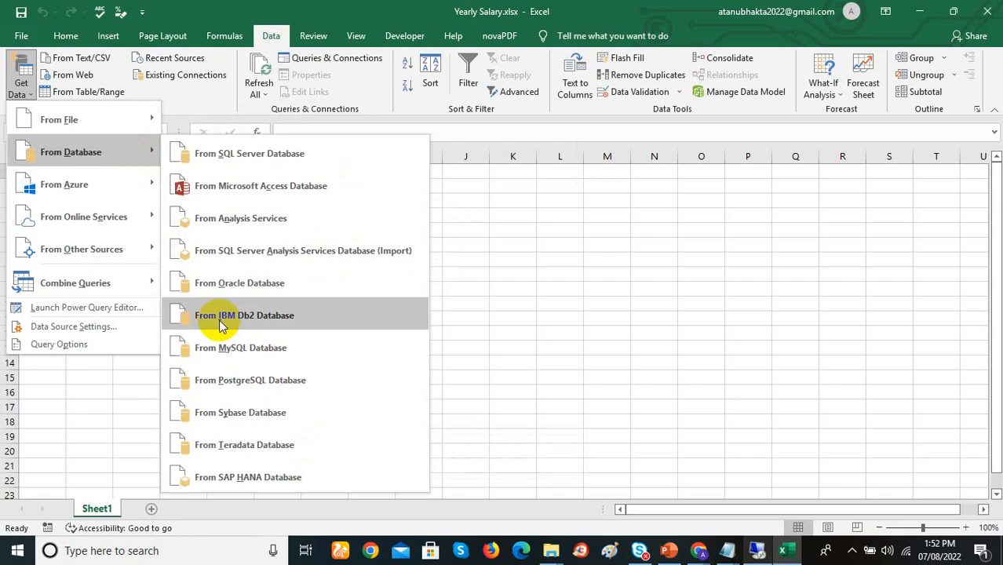
pyautogui.moveTo(135, 187)
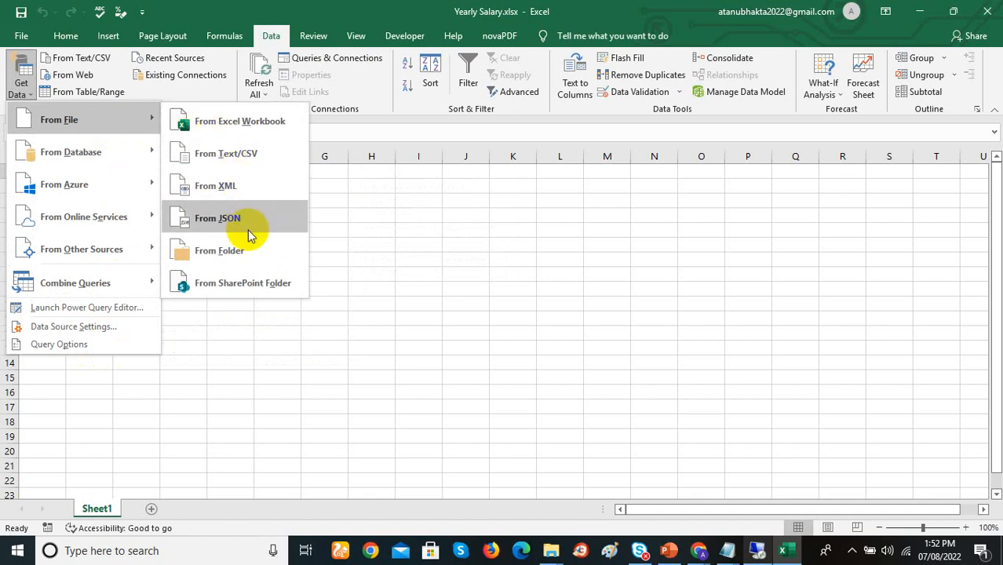
pyautogui.click(250, 246)
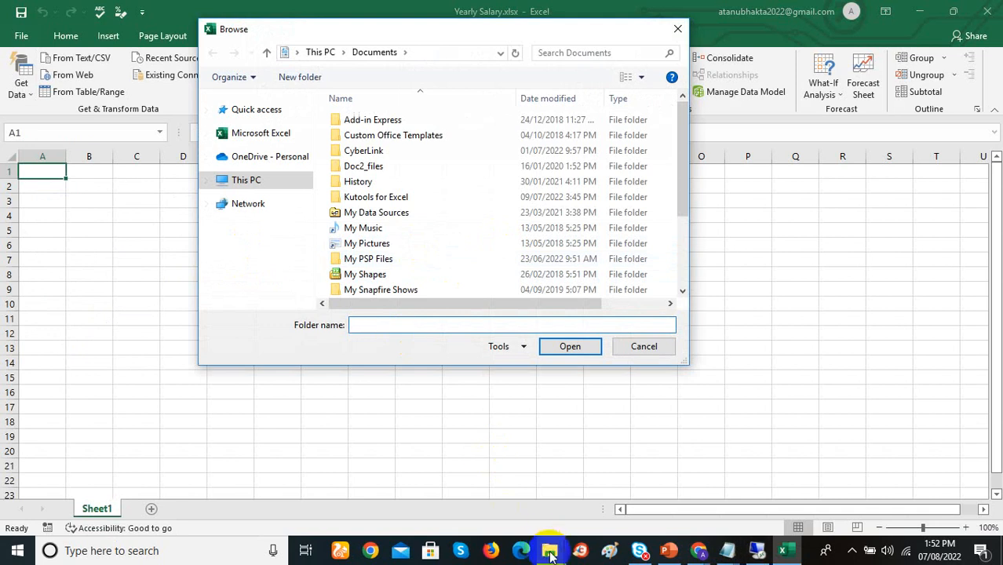
# - Switch to File Explorer and copy the full path of the Basic folder
pyautogui.moveTo(550, 550)
pyautogui.click(476, 444)
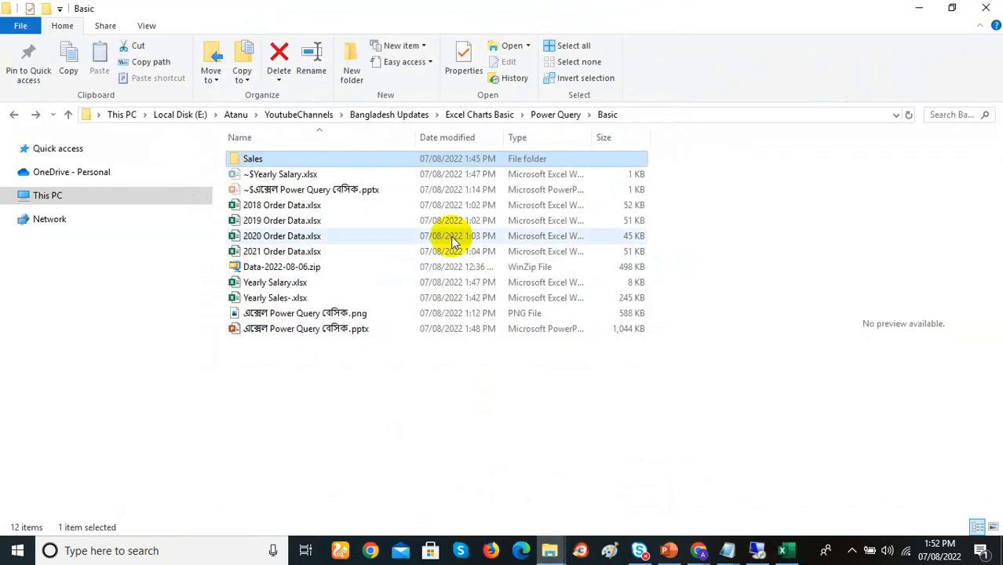
pyautogui.click(647, 116)
pyautogui.hotkey('ctrl', 'c')
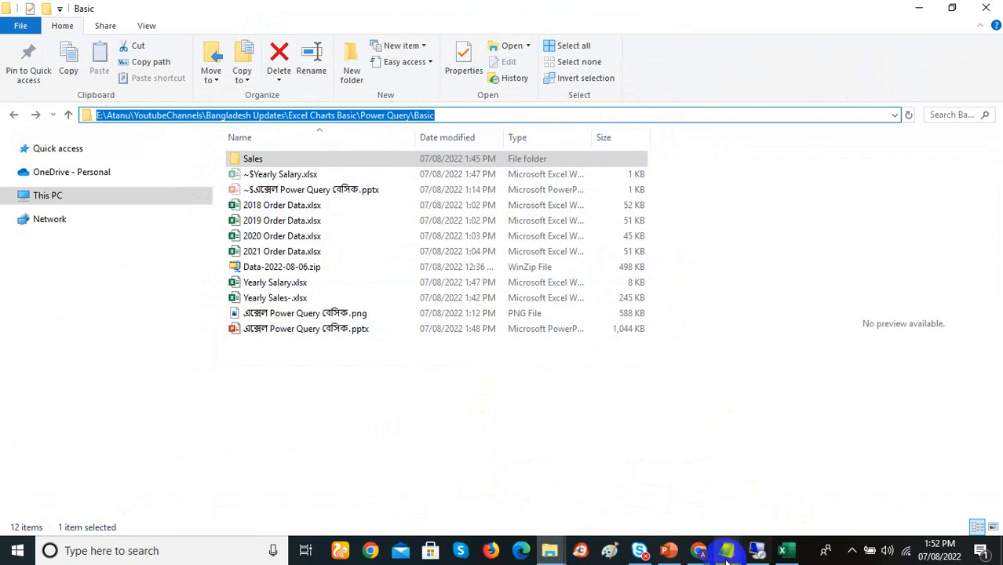
# - Return to Excel, go to the copied Basic folder path and open its Sales subfolder as the import source
pyautogui.click(760, 554)
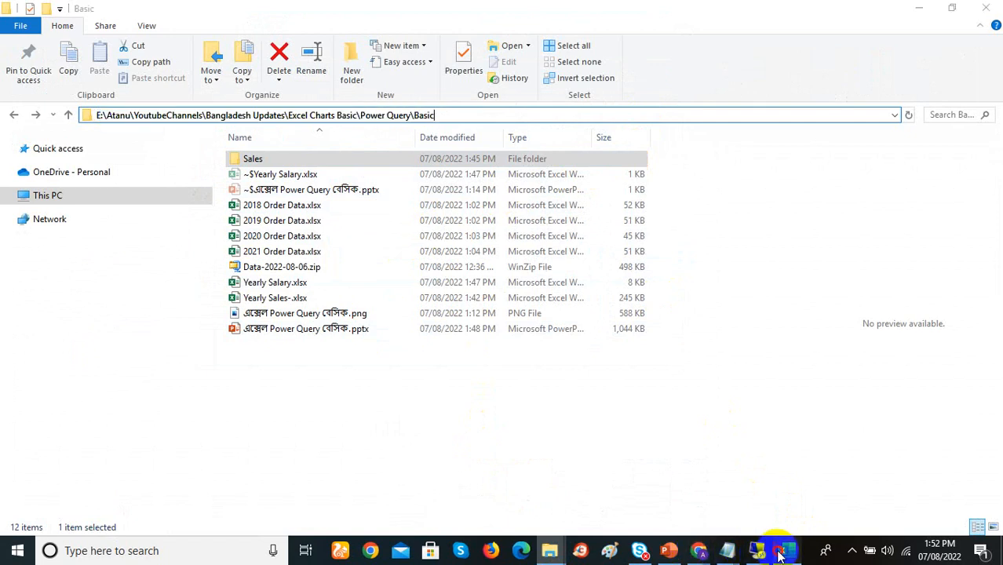
pyautogui.hotkey('ctrl', 'v')
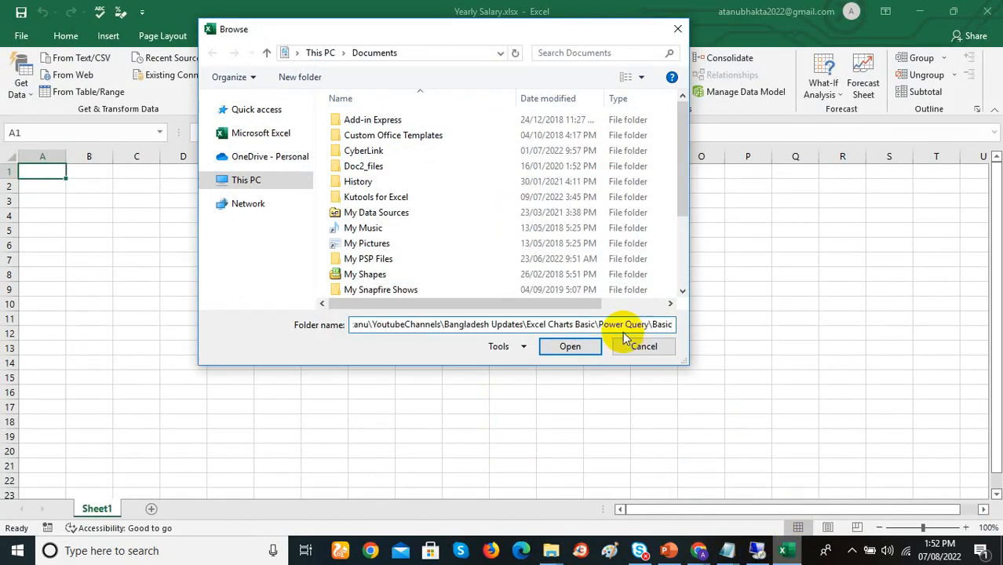
pyautogui.press('Return')
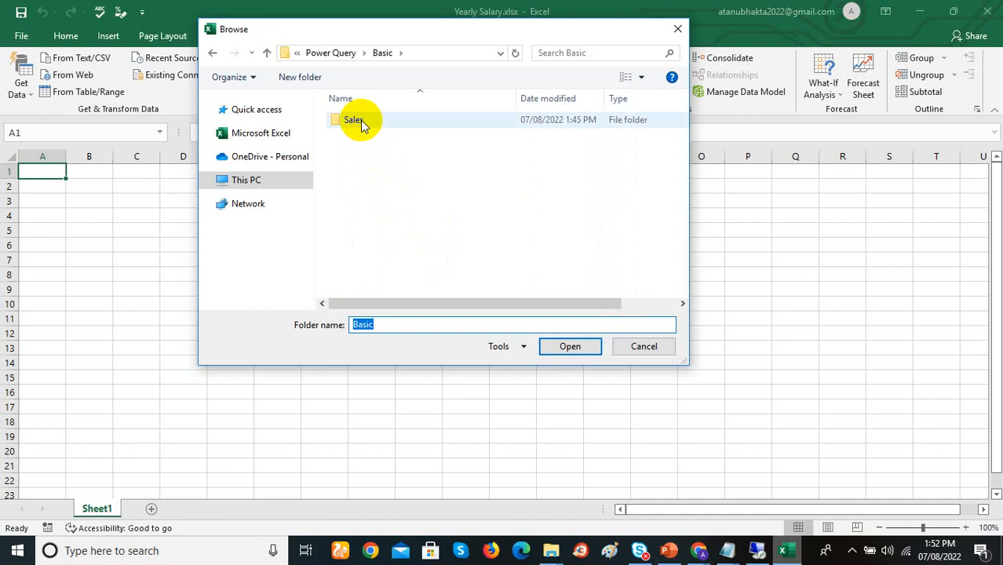
pyautogui.doubleClick(363, 123)
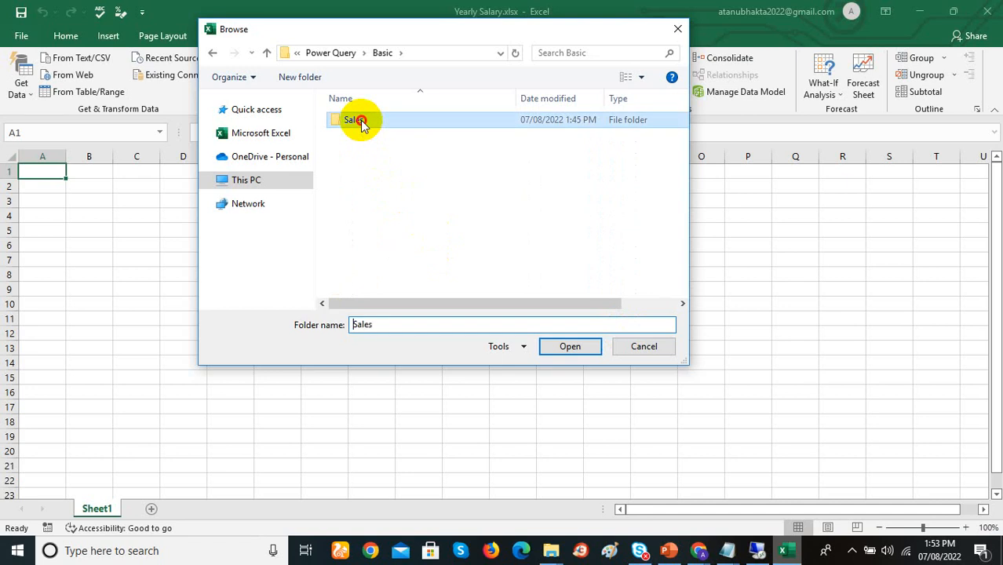
pyautogui.click(563, 347)
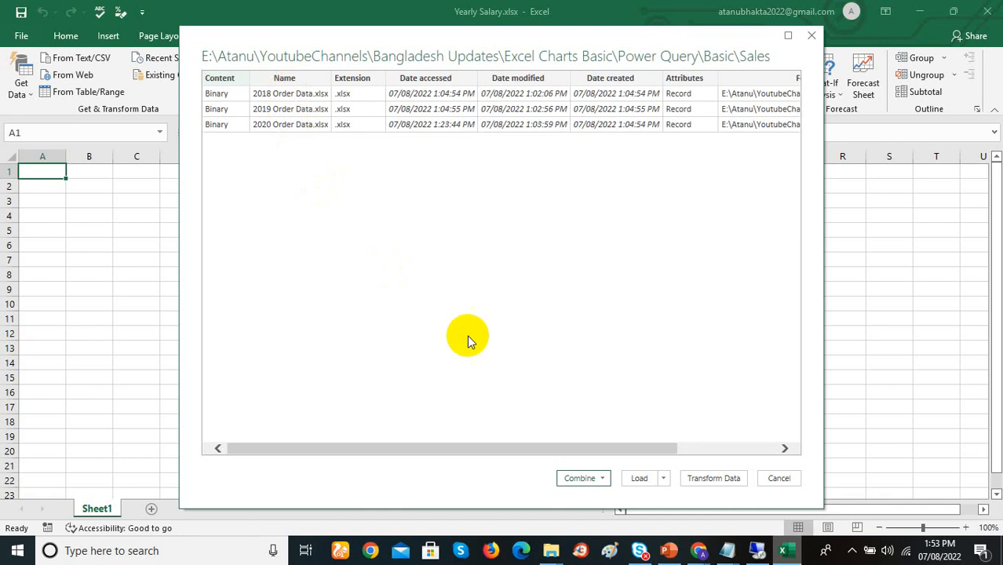
# - Review the order files found in the Sales folder and start Combine & Transform Data on them
pyautogui.moveTo(611, 451); pyautogui.dragTo(626, 451)
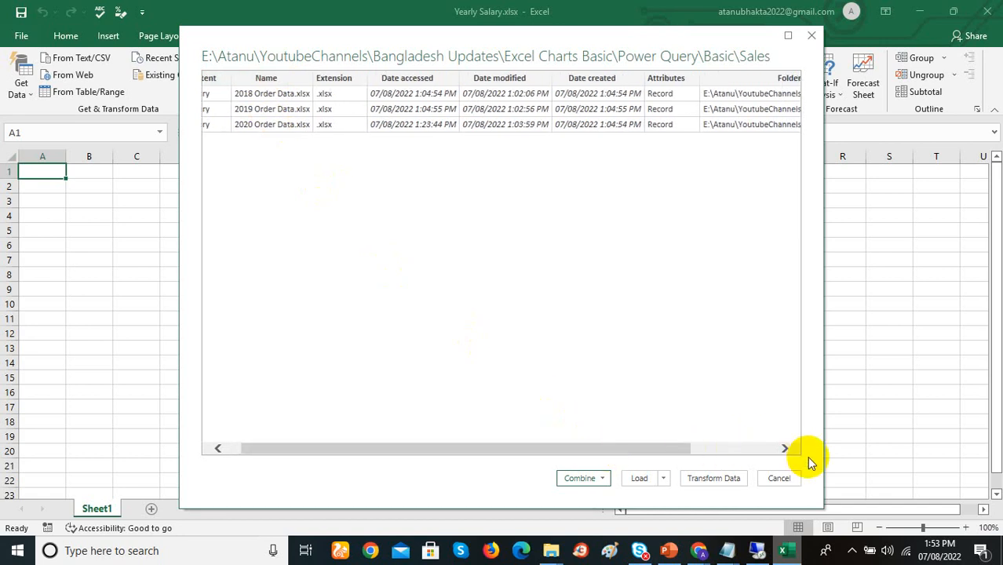
pyautogui.click(603, 480)
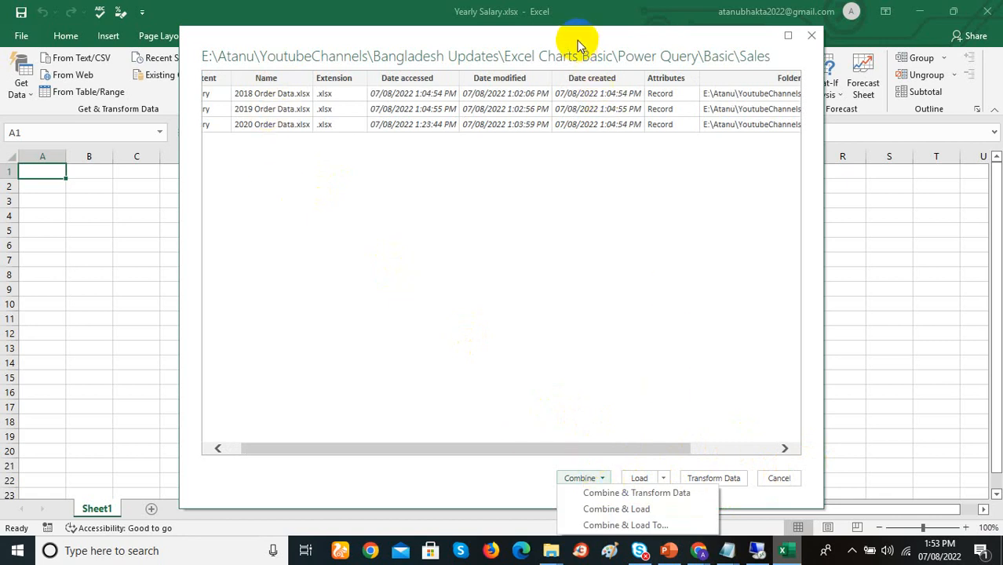
pyautogui.moveTo(571, 38); pyautogui.dragTo(564, 13)
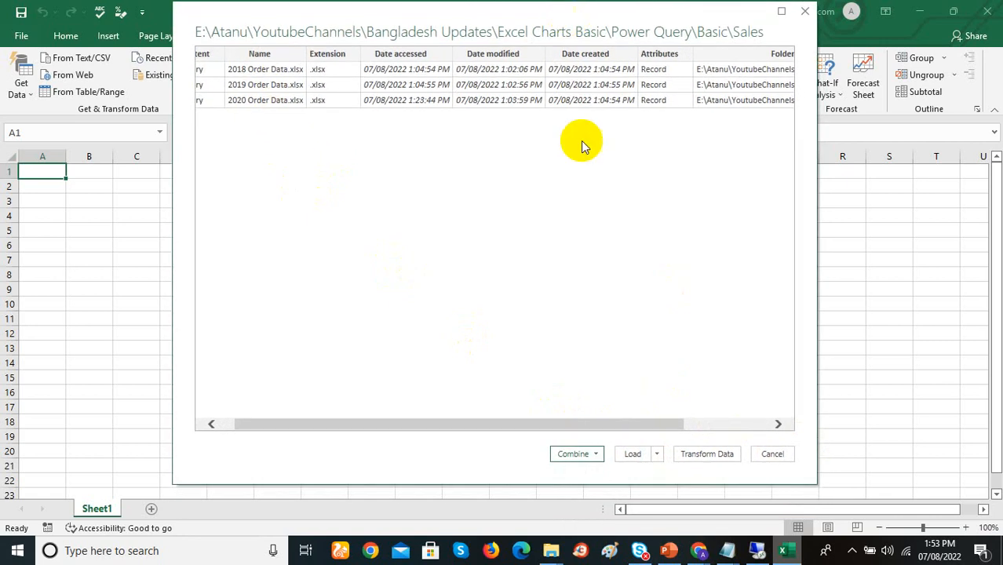
pyautogui.click(596, 455)
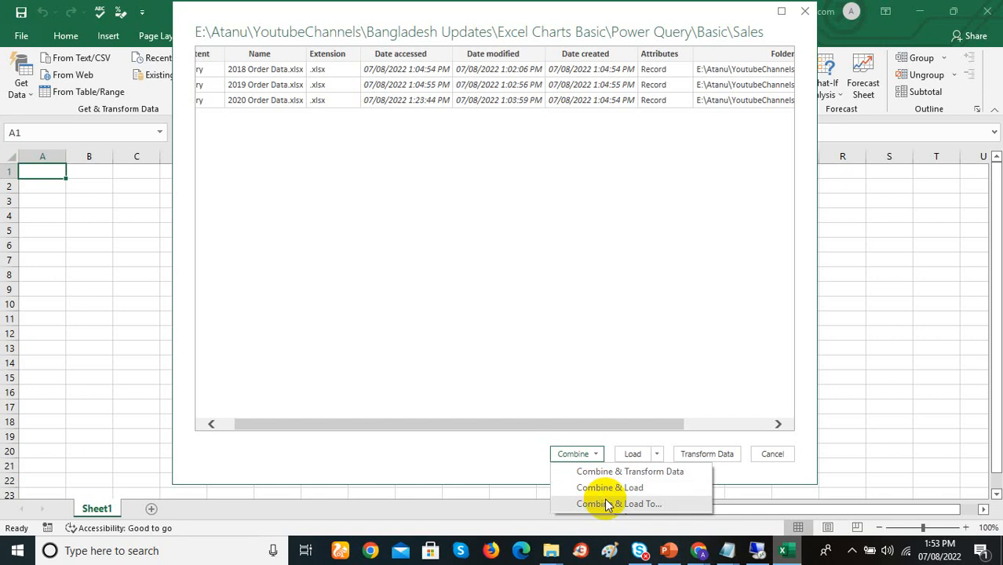
pyautogui.click(658, 454)
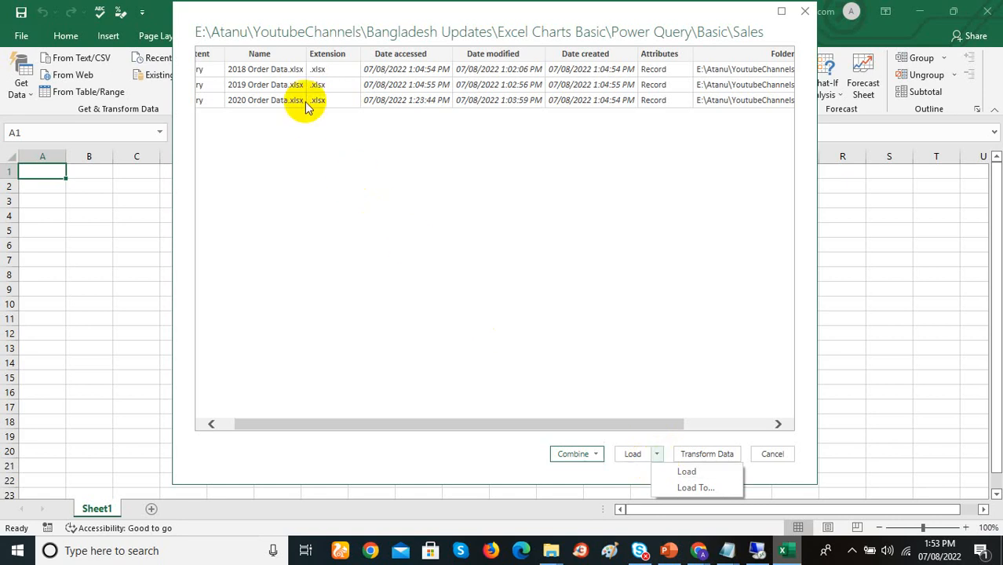
pyautogui.click(700, 426)
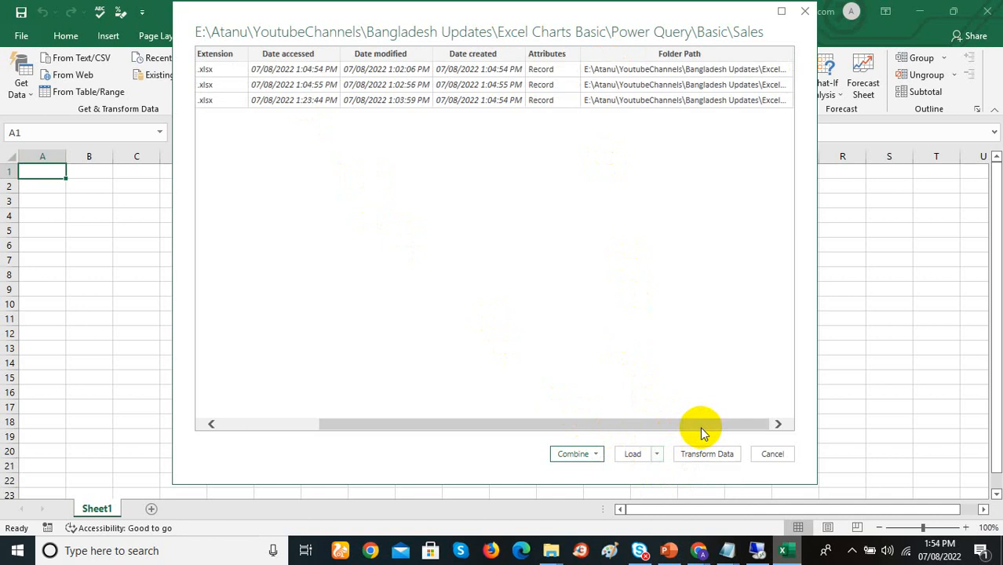
pyautogui.click(598, 456)
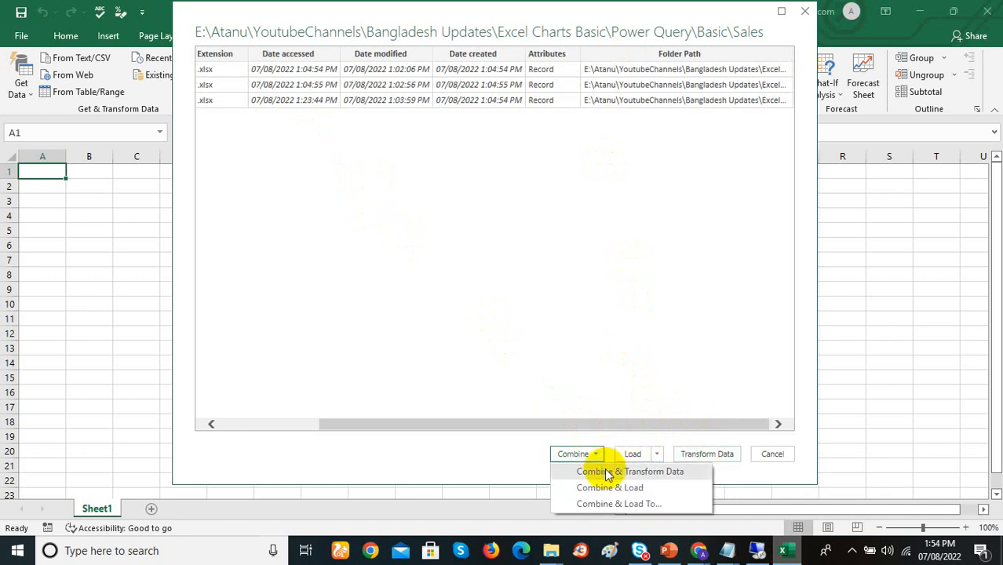
pyautogui.click(606, 471)
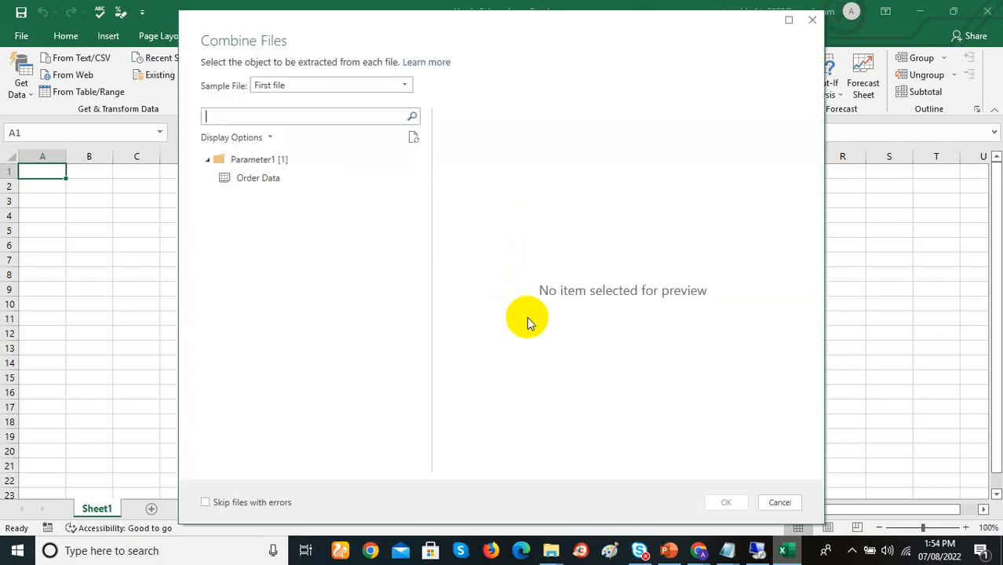
# - Keep the first file as sample, choose Order Data as the object to extract, review its columns and confirm the combination
pyautogui.click(406, 86)
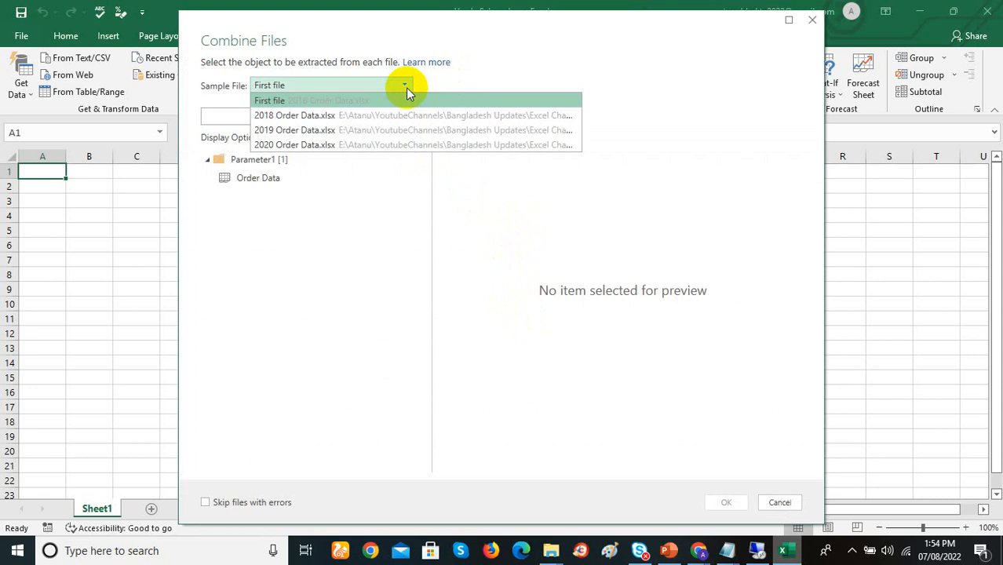
pyautogui.click(454, 84)
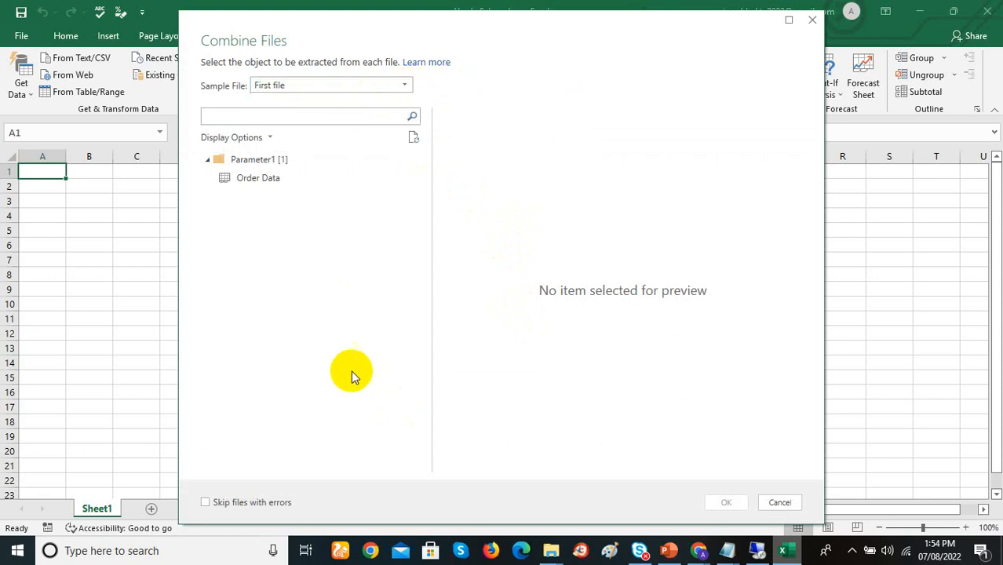
pyautogui.click(278, 179)
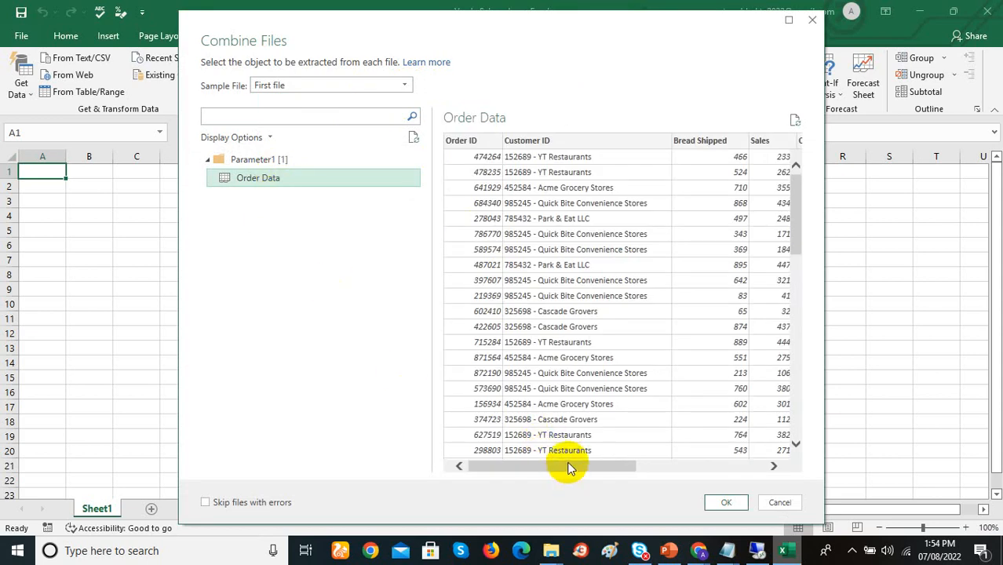
pyautogui.moveTo(570, 467); pyautogui.dragTo(553, 455)
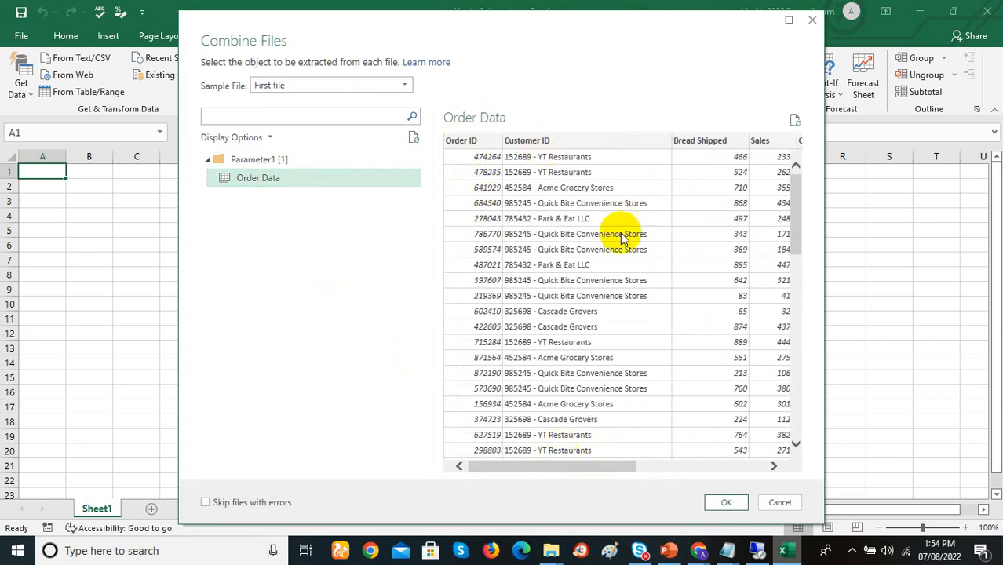
pyautogui.moveTo(593, 471); pyautogui.dragTo(638, 466)
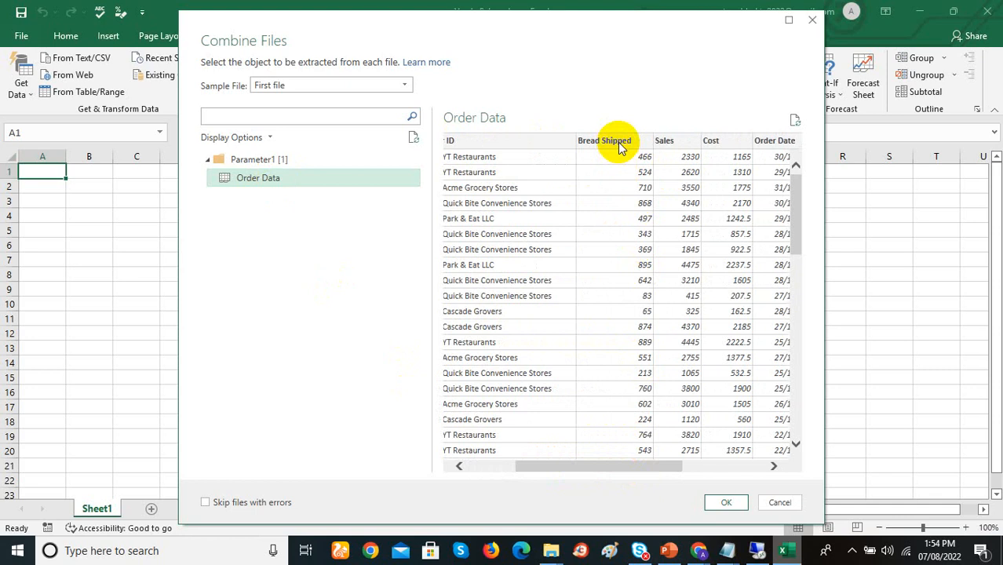
pyautogui.moveTo(645, 470); pyautogui.dragTo(671, 468)
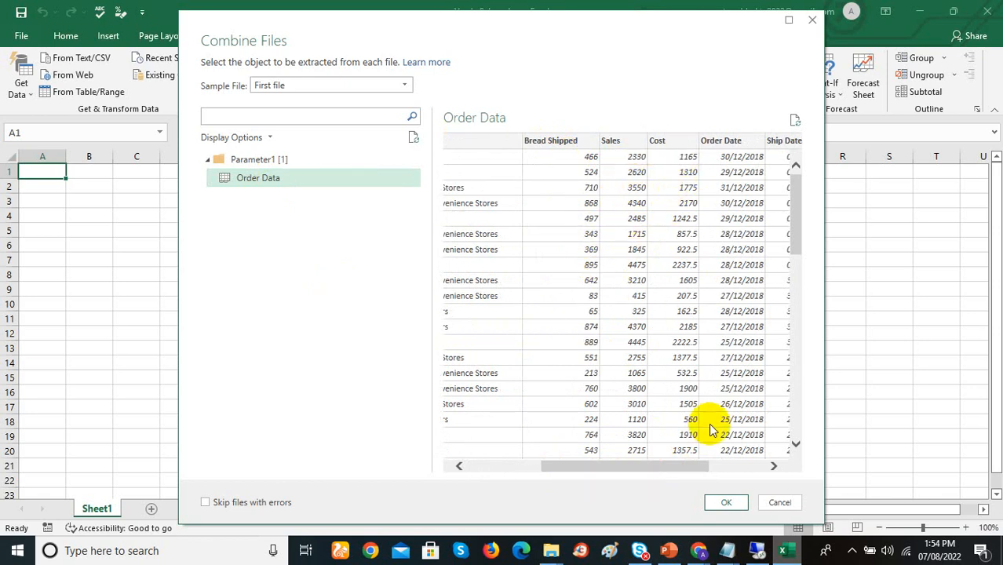
pyautogui.moveTo(702, 468); pyautogui.dragTo(732, 469)
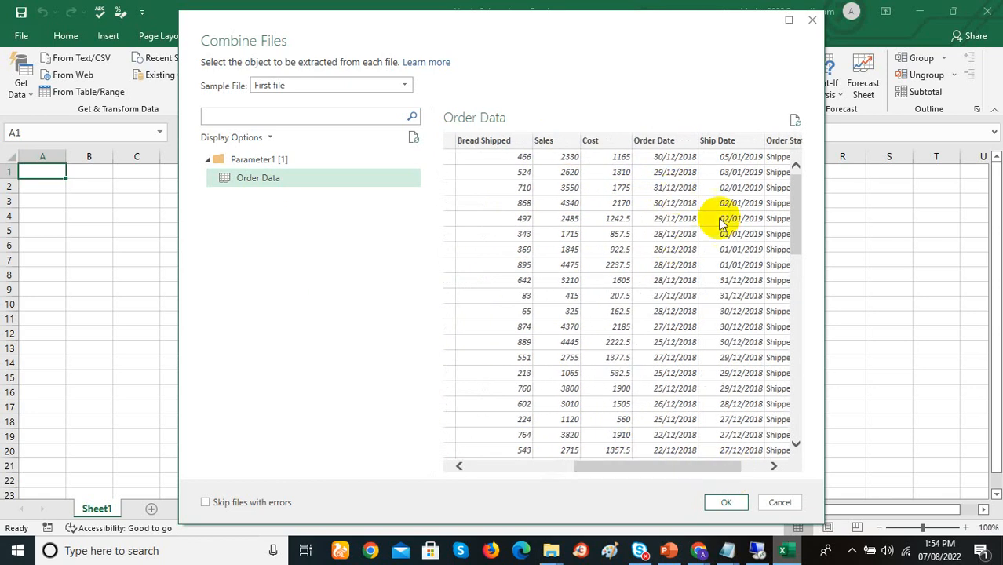
pyautogui.moveTo(722, 466); pyautogui.dragTo(753, 473)
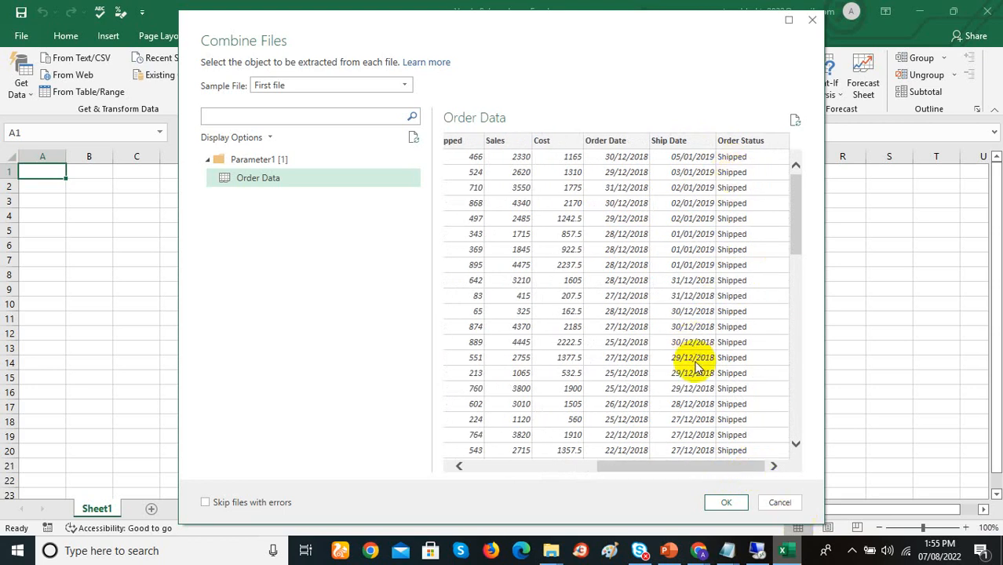
pyautogui.moveTo(723, 466); pyautogui.dragTo(595, 463)
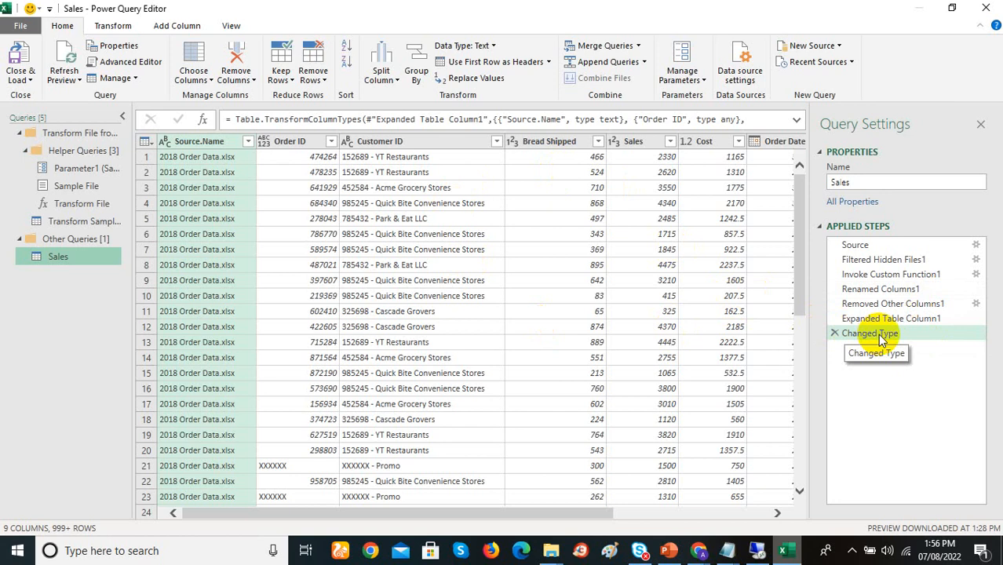
pyautogui.click(604, 514)
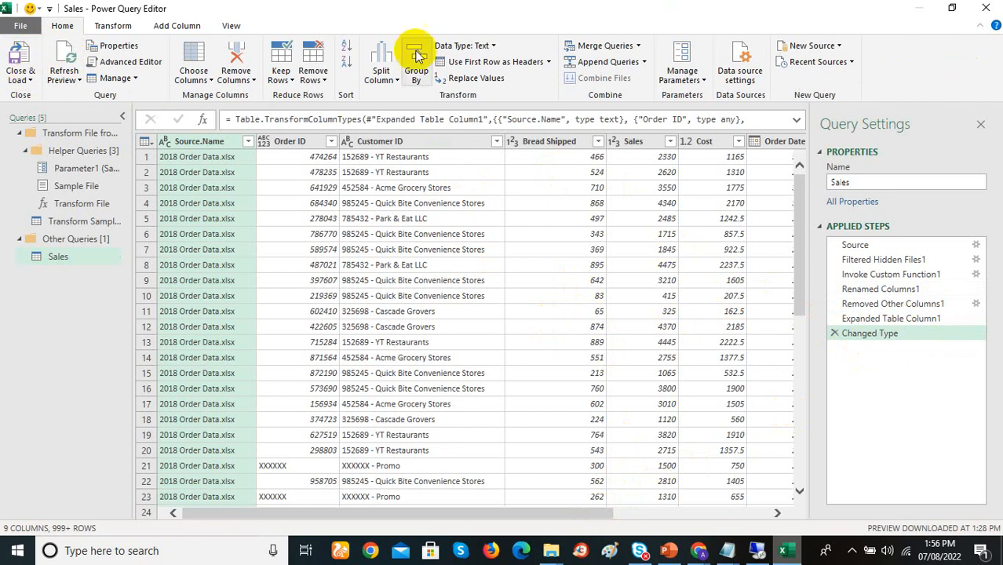
pyautogui.click(114, 25)
pyautogui.click(174, 25)
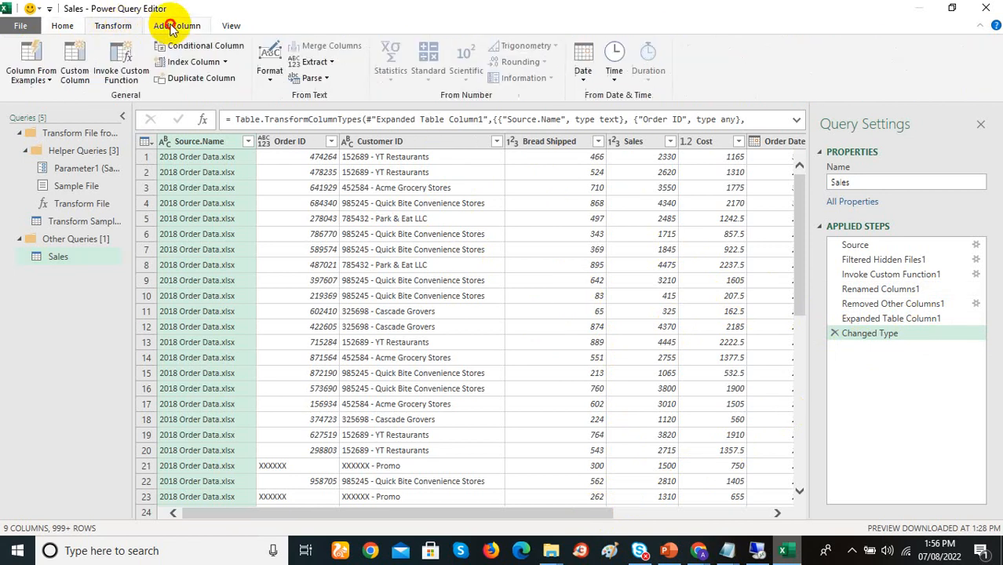
pyautogui.click(231, 26)
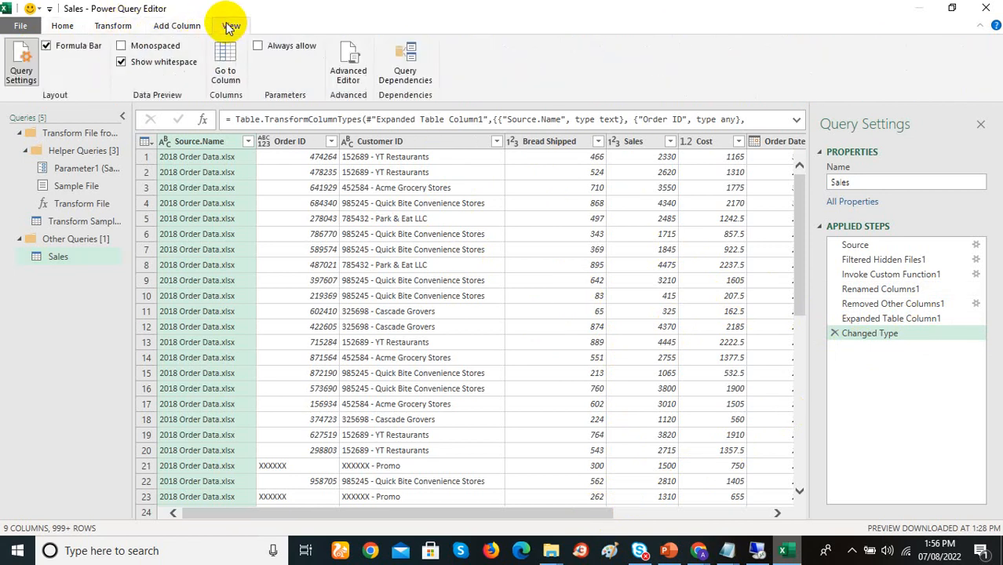
pyautogui.click(66, 25)
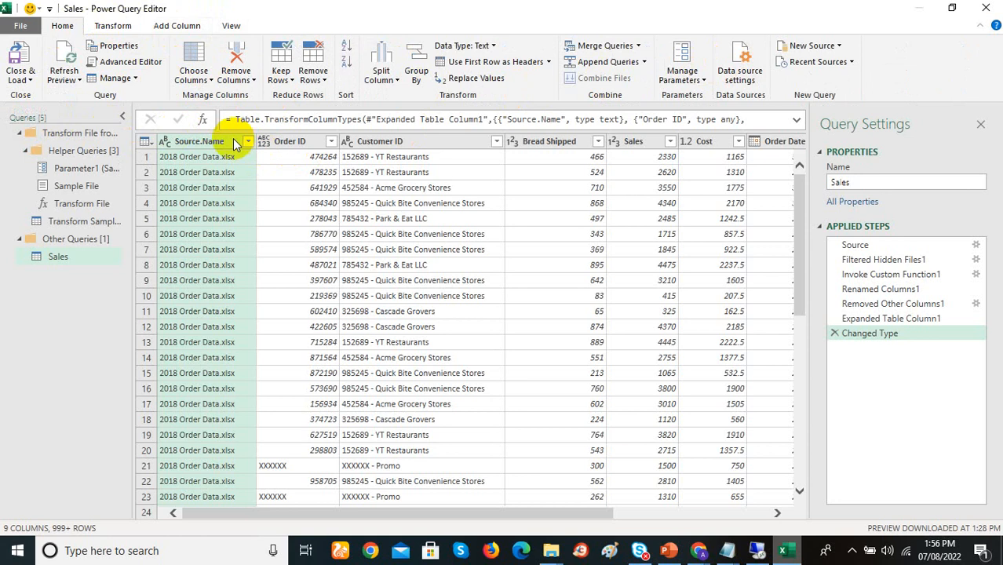
pyautogui.click(112, 25)
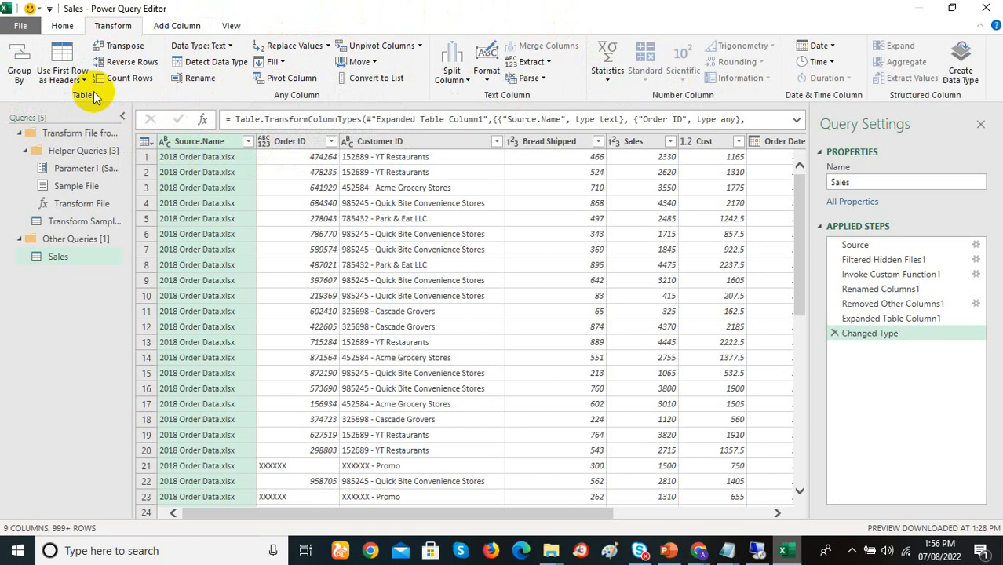
pyautogui.click(63, 31)
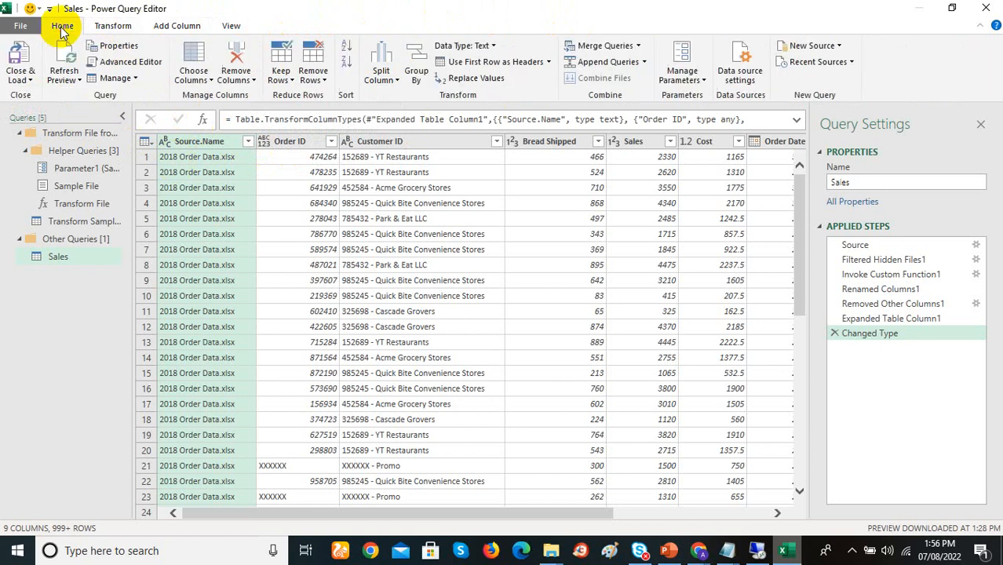
pyautogui.click(292, 81)
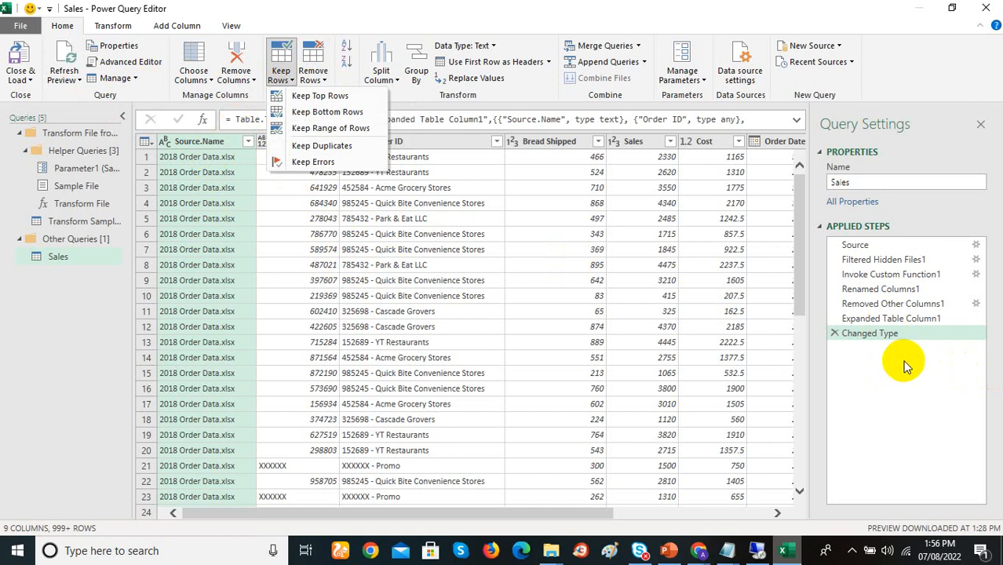
pyautogui.click(511, 8)
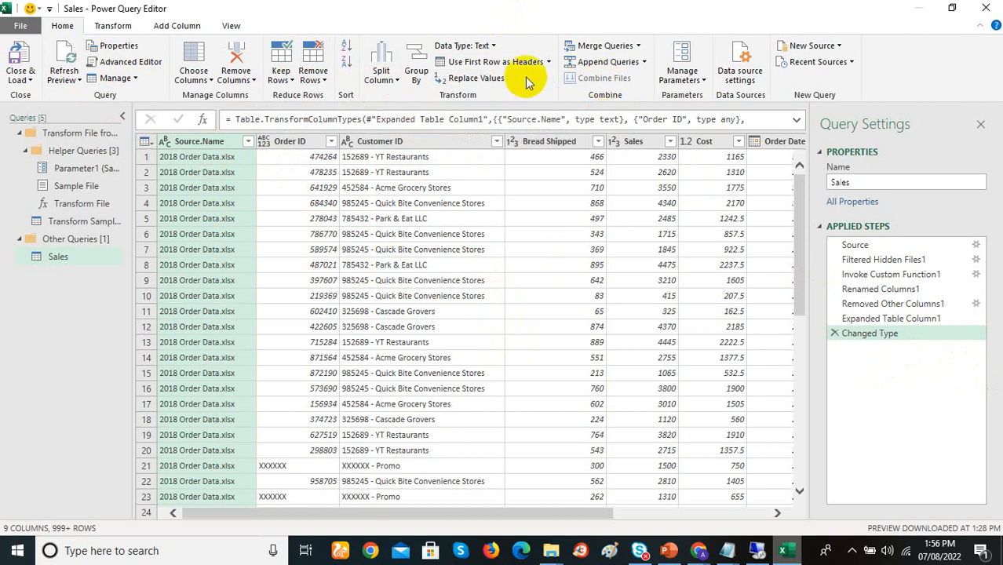
pyautogui.click(120, 25)
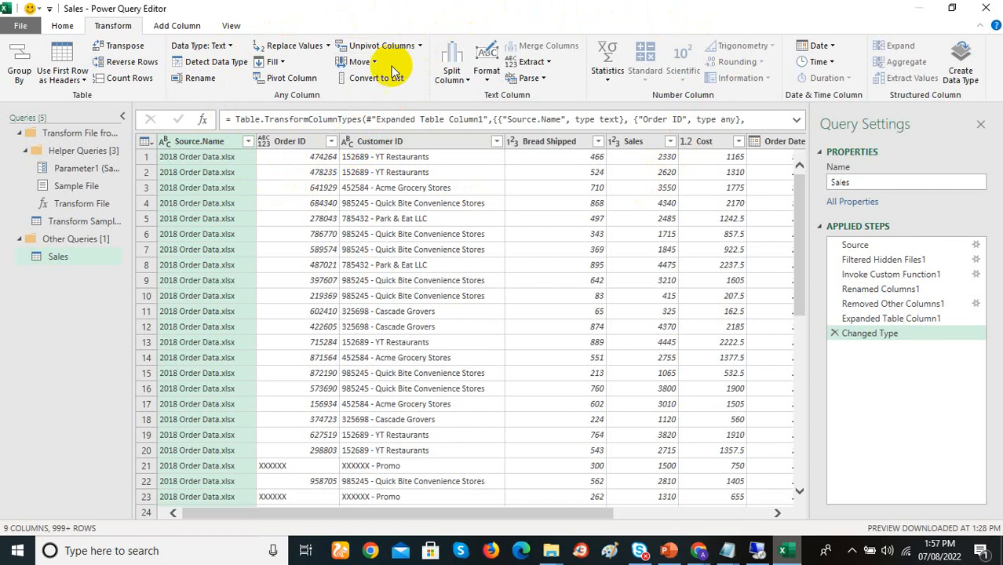
# - Remove the Source.Name column from the Sales query
pyautogui.rightClick(224, 145)
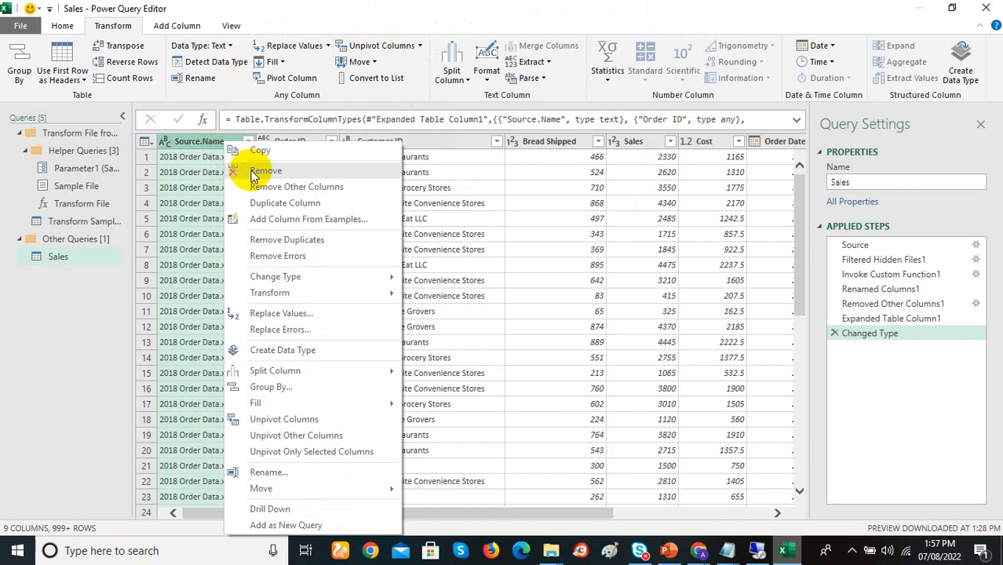
pyautogui.click(200, 234)
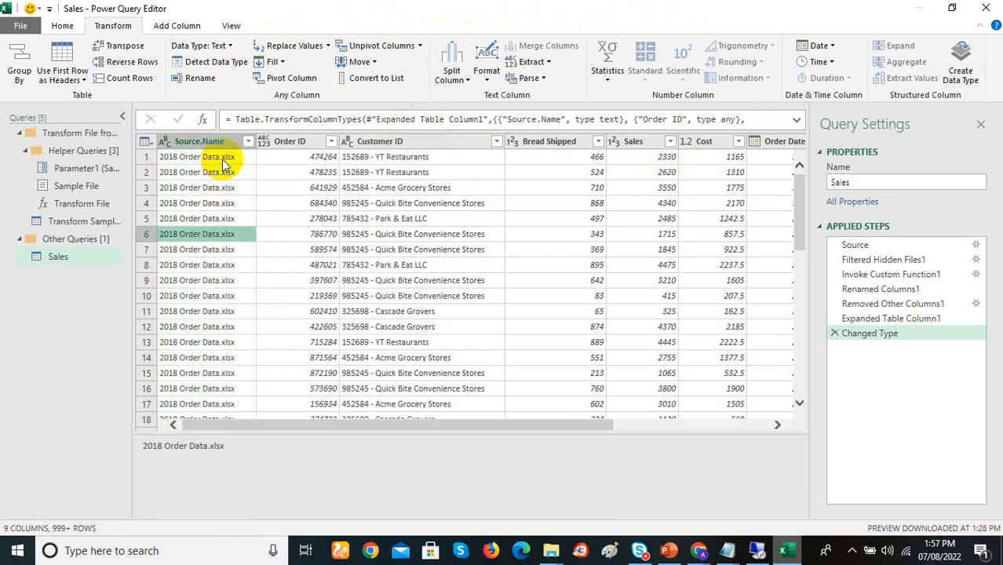
pyautogui.click(215, 146)
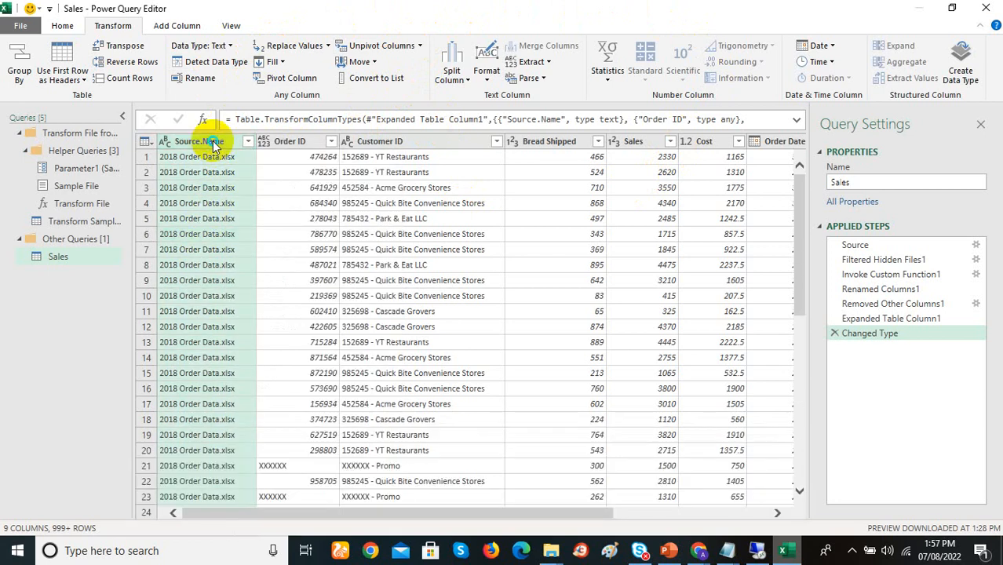
pyautogui.rightClick(218, 146)
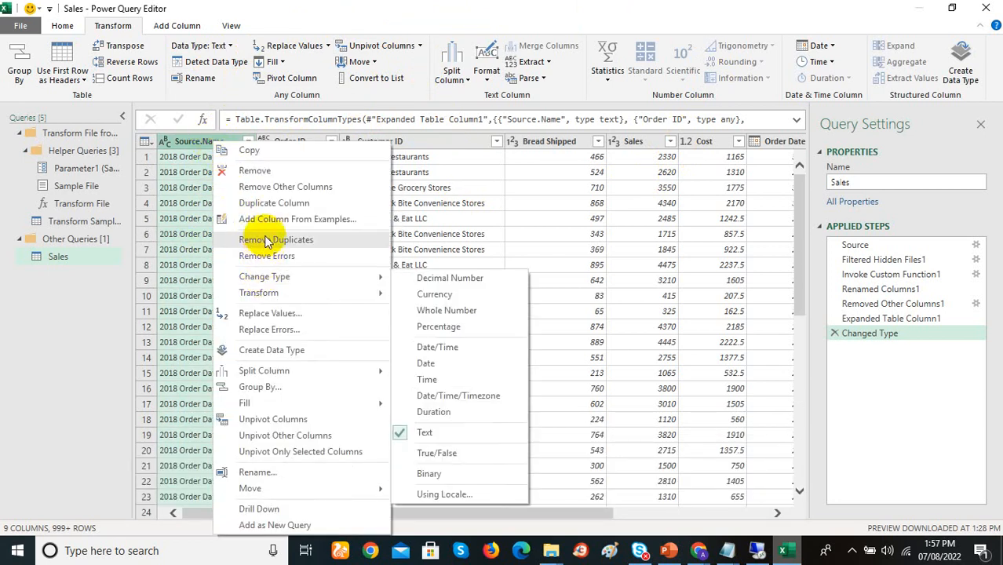
pyautogui.click(268, 176)
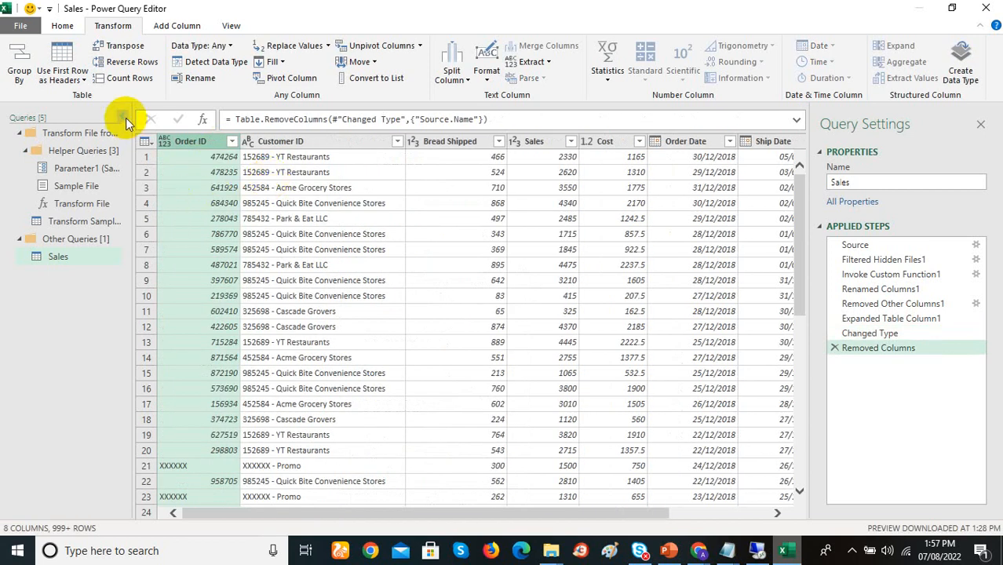
# - Collapse the Queries list to widen the data preview and look through the order rows
pyautogui.click(124, 120)
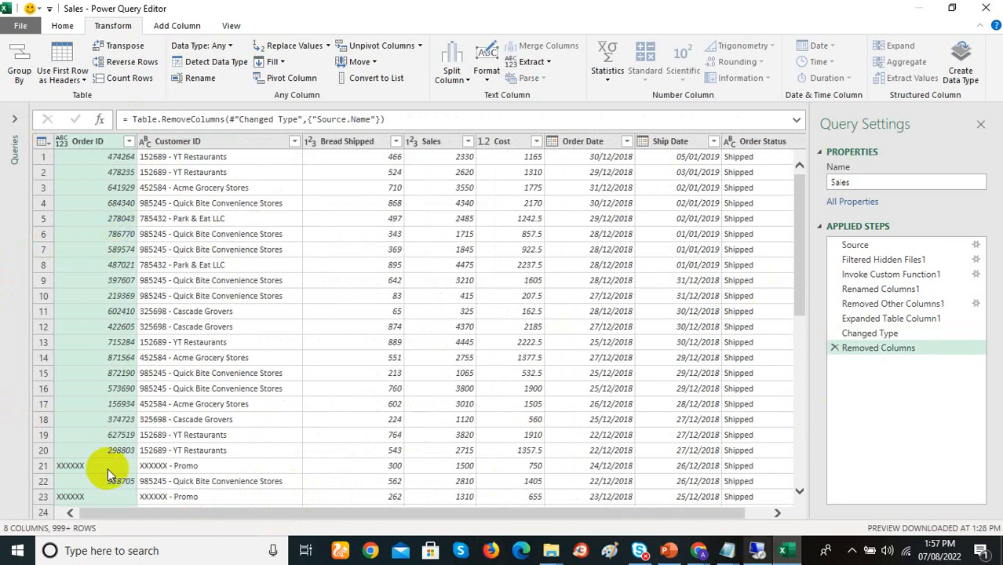
pyautogui.moveTo(795, 275)
pyautogui.mouseDown()
pyautogui.moveTo(792, 331)
pyautogui.moveTo(797, 279)
pyautogui.mouseUp()
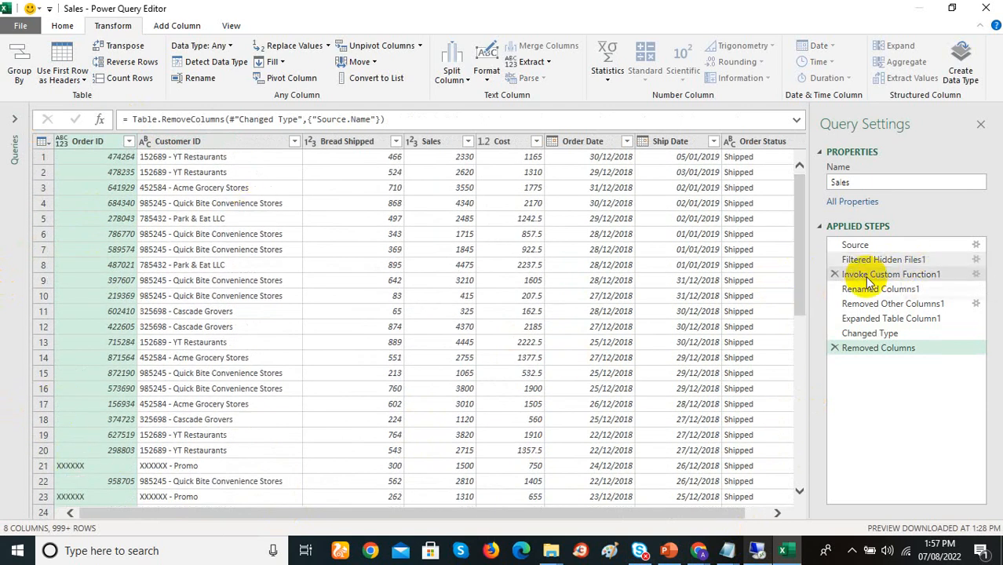
pyautogui.moveTo(801, 305); pyautogui.dragTo(795, 403)
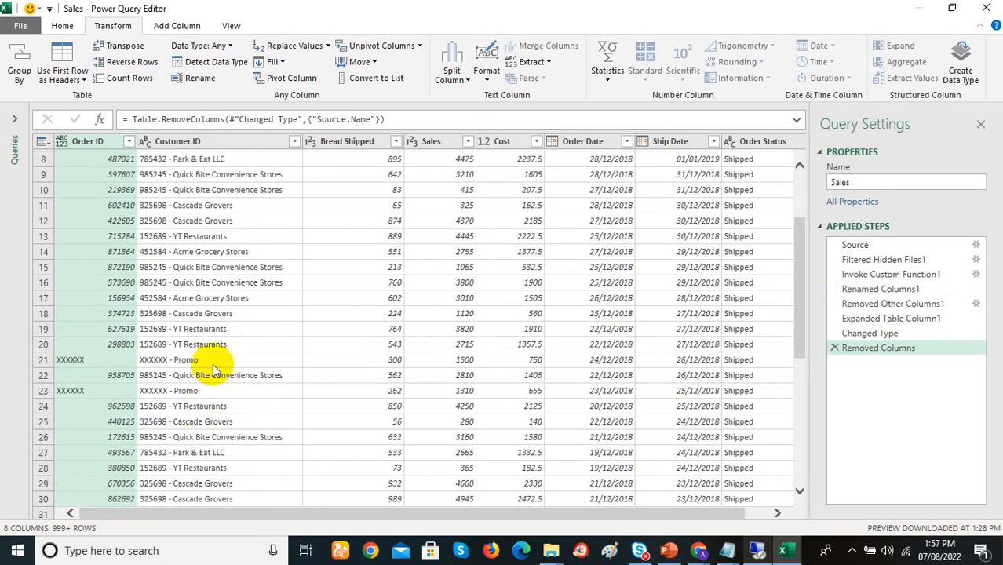
pyautogui.moveTo(555, 511)
pyautogui.mouseDown()
pyautogui.moveTo(629, 513)
pyautogui.moveTo(548, 510)
pyautogui.mouseUp()
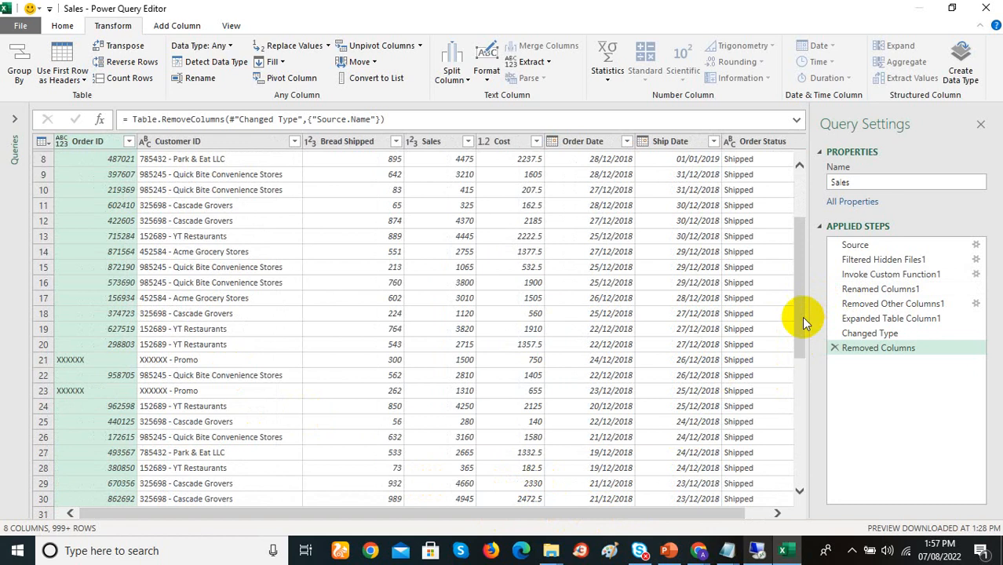
pyautogui.moveTo(802, 322); pyautogui.dragTo(812, 256)
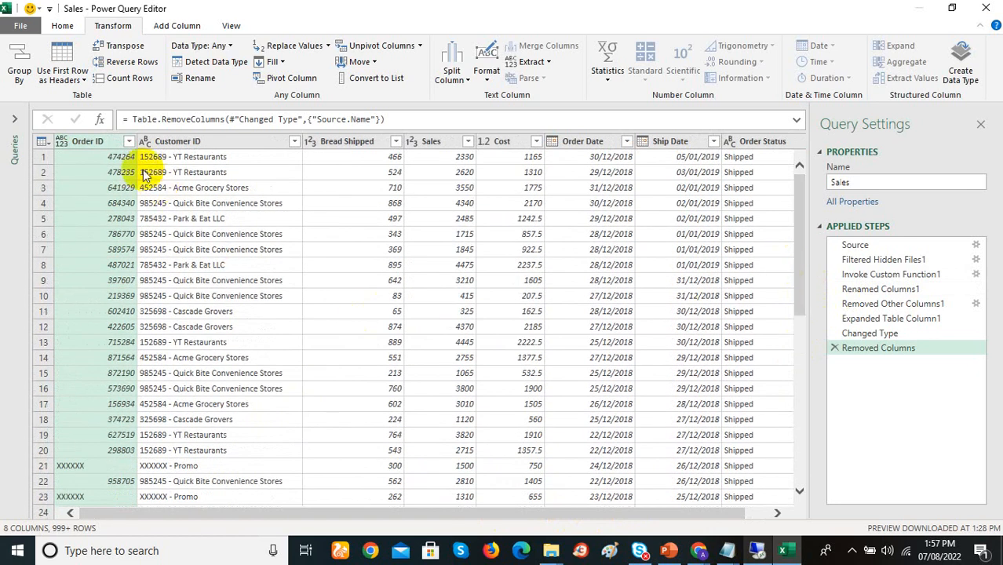
# - Filter the Order ID column to exclude the XXXXXX rows
pyautogui.click(129, 143)
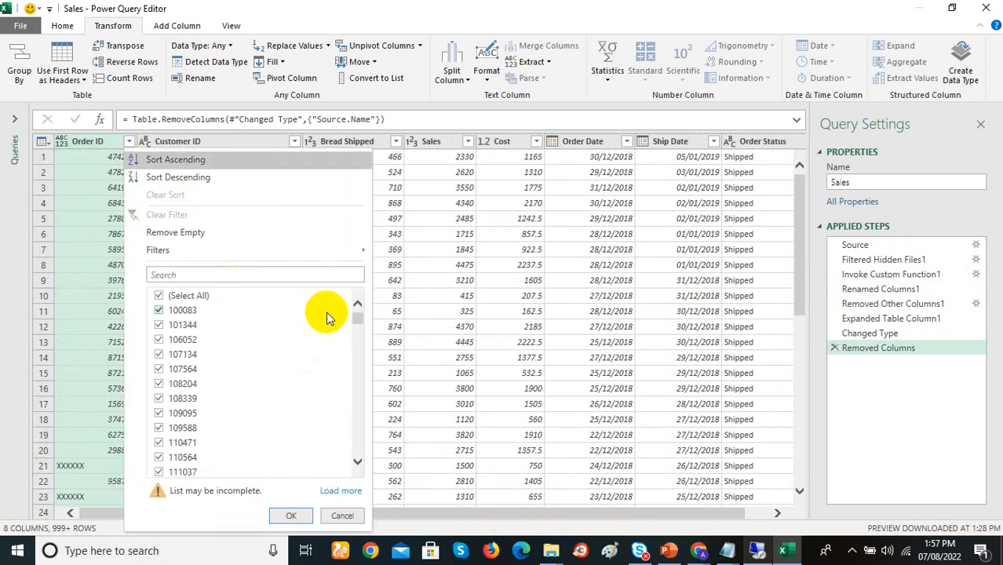
pyautogui.moveTo(358, 325); pyautogui.dragTo(354, 465)
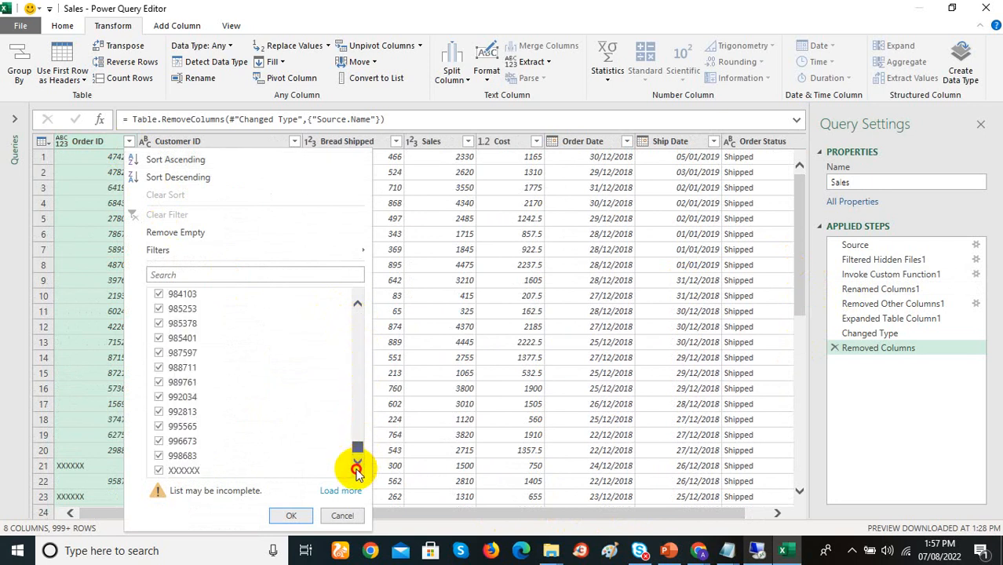
pyautogui.click(157, 473)
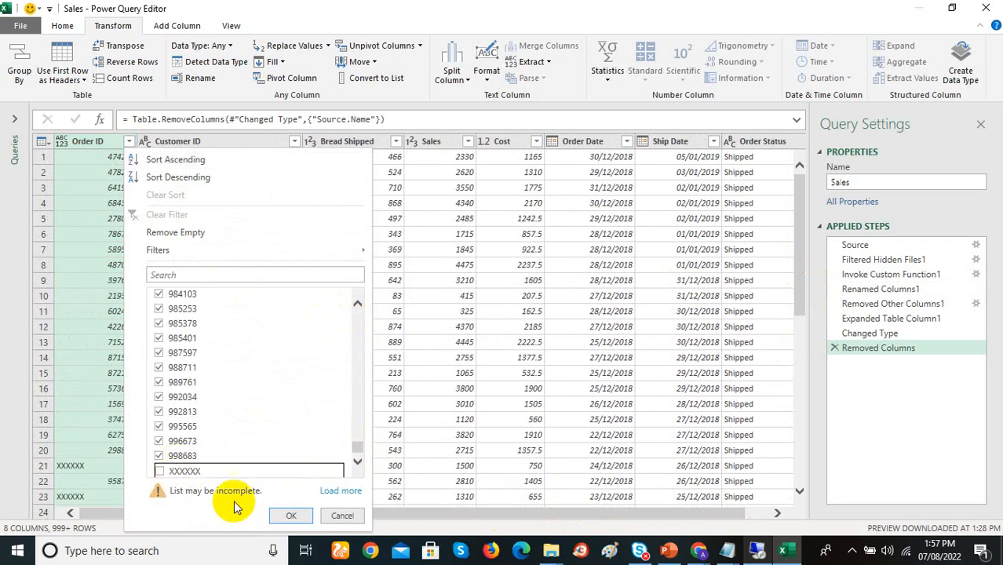
pyautogui.click(306, 517)
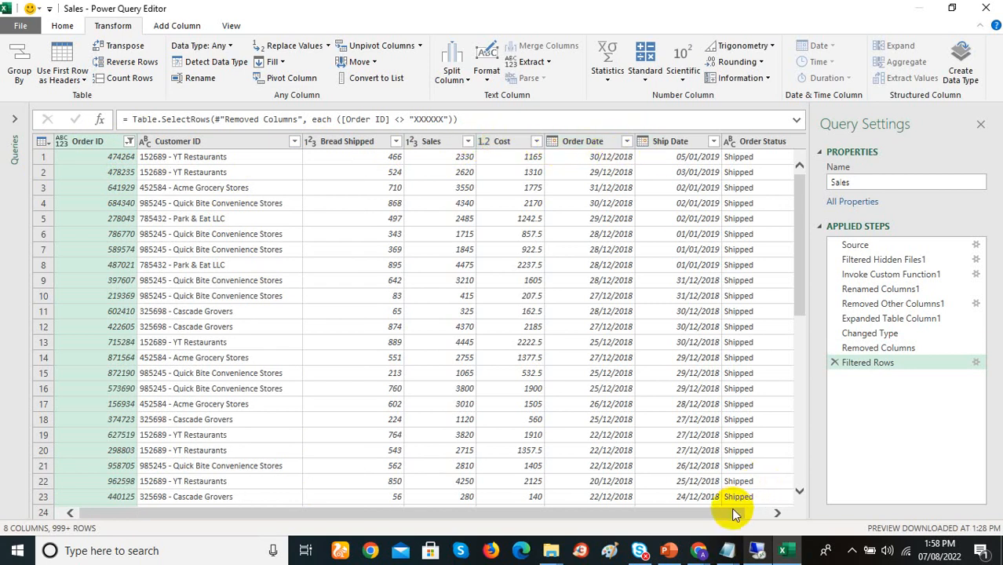
pyautogui.click(767, 508)
pyautogui.moveTo(767, 509); pyautogui.dragTo(712, 521)
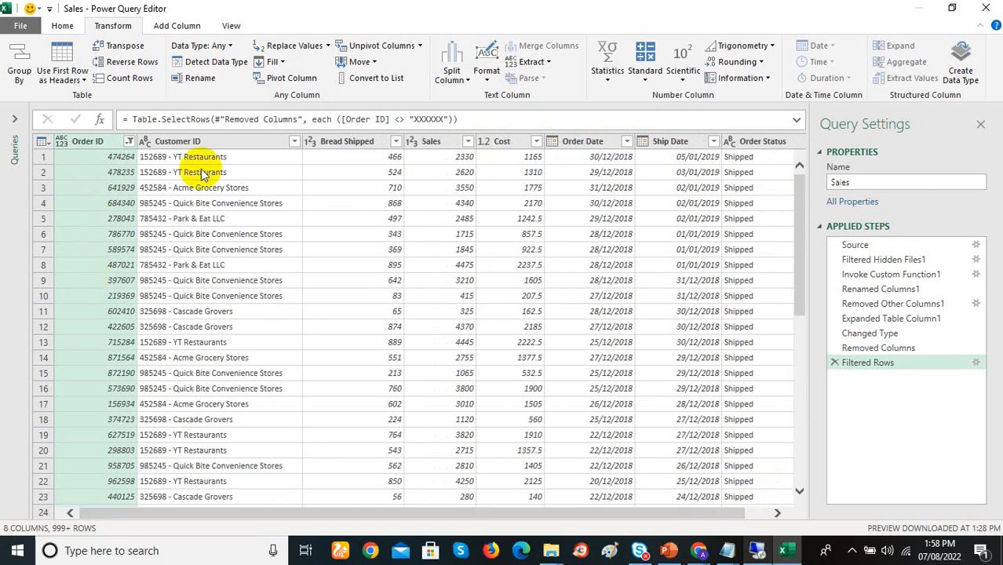
# - Split the Customer ID column into 2 columns at each occurrence of a custom delimiter: a hyphen with a space on either side
pyautogui.click(231, 143)
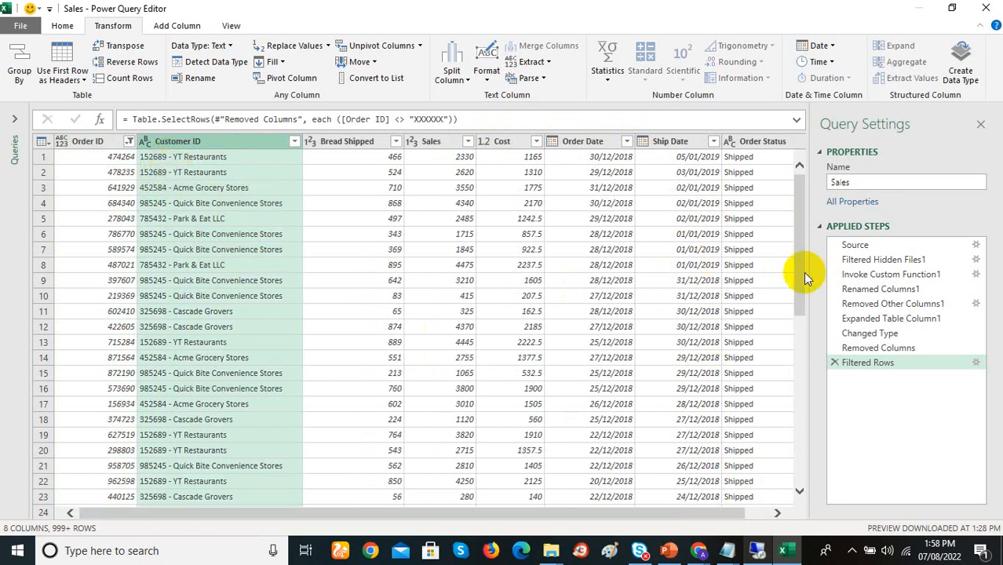
pyautogui.moveTo(801, 273); pyautogui.dragTo(793, 227)
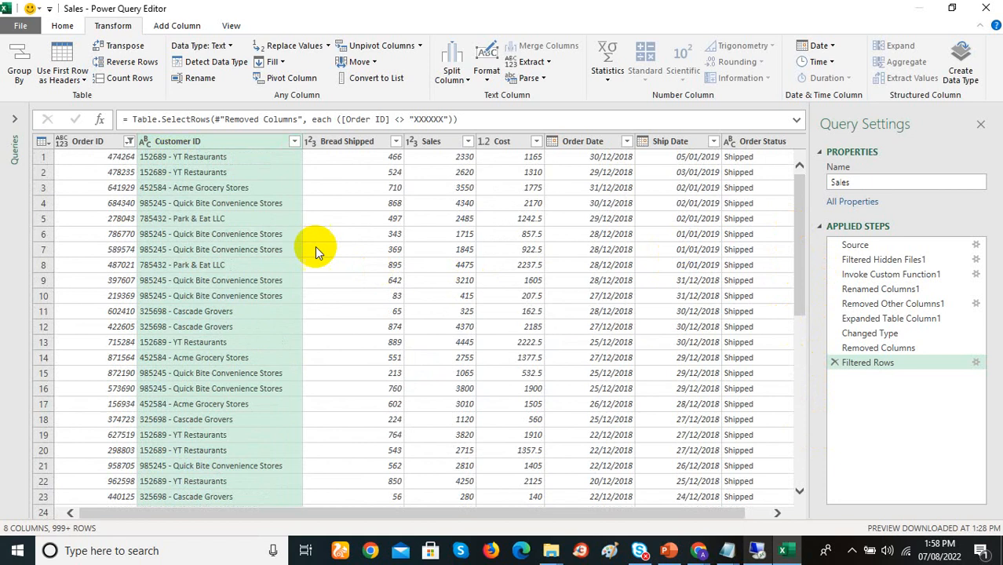
pyautogui.rightClick(257, 144)
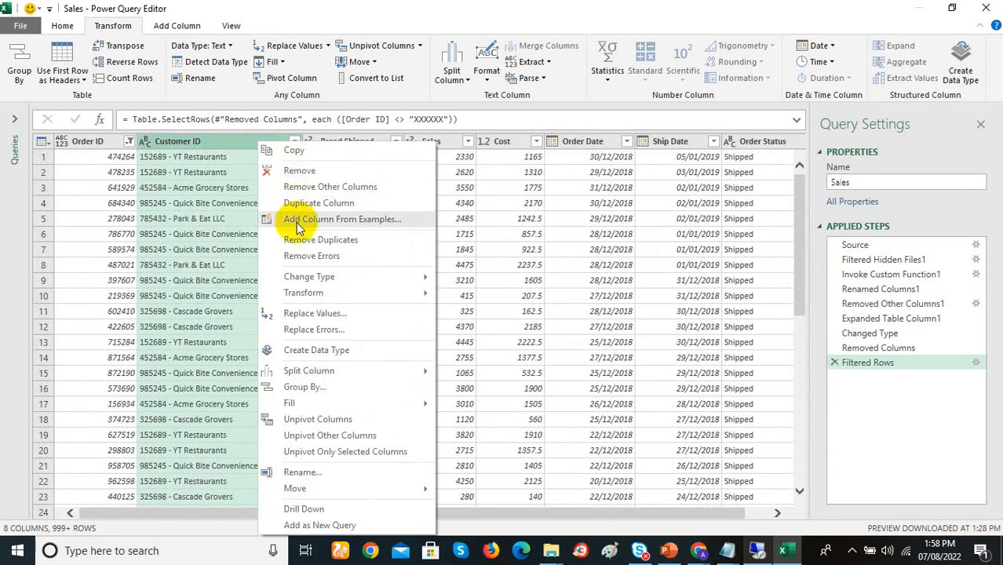
pyautogui.rightClick(220, 142)
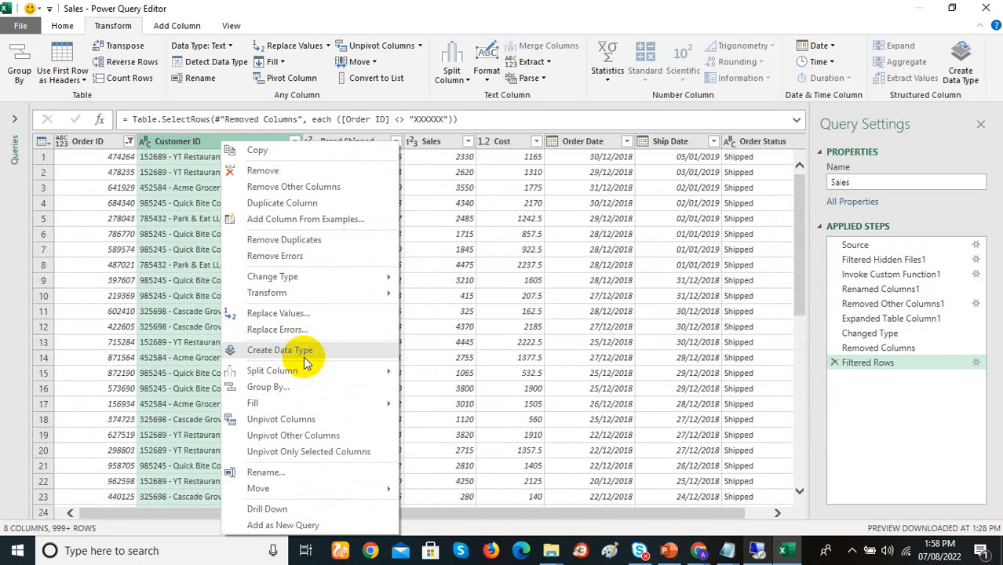
pyautogui.moveTo(313, 372)
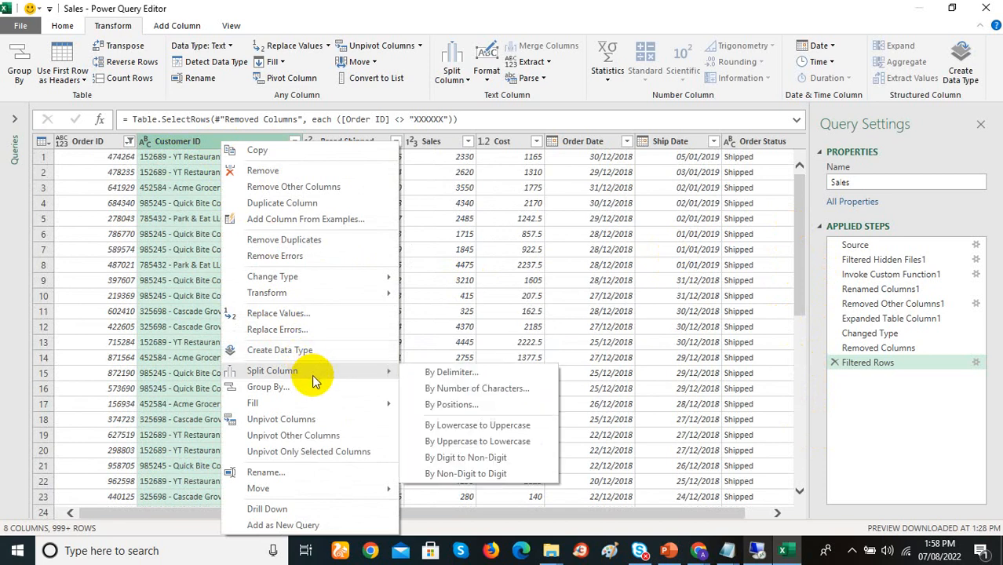
pyautogui.click(451, 372)
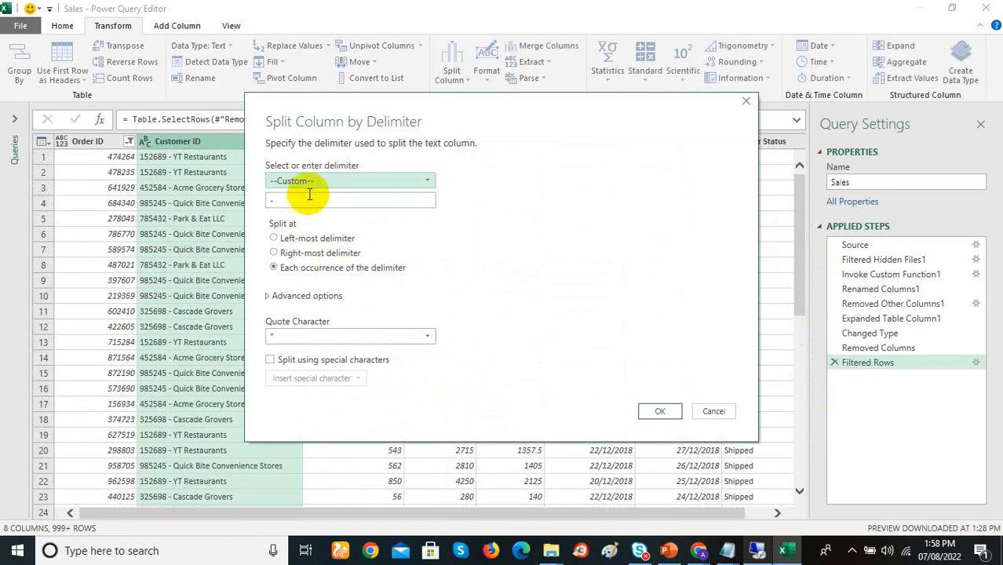
pyautogui.click(287, 202)
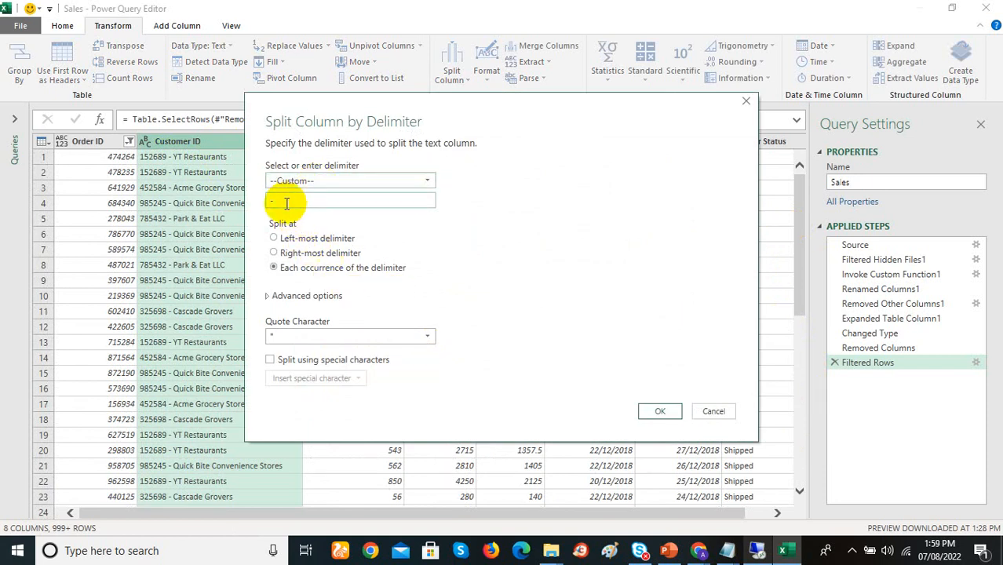
pyautogui.press('BackSpace')
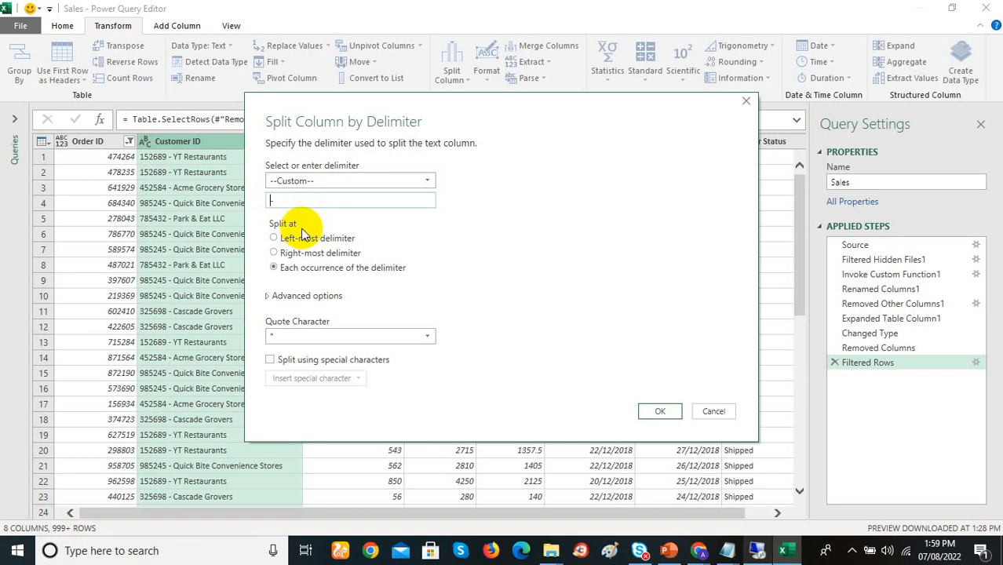
pyautogui.write('-')
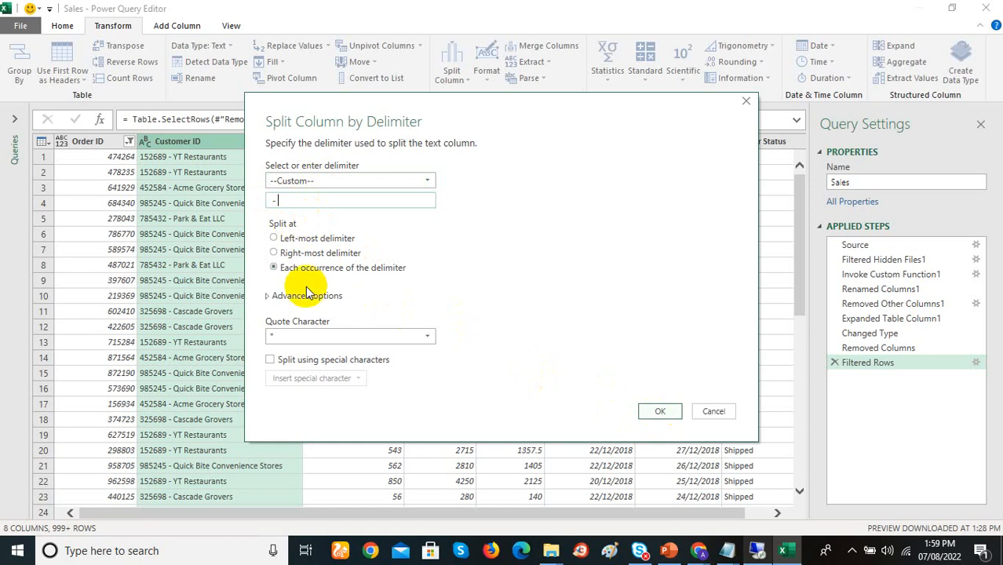
pyautogui.click(270, 295)
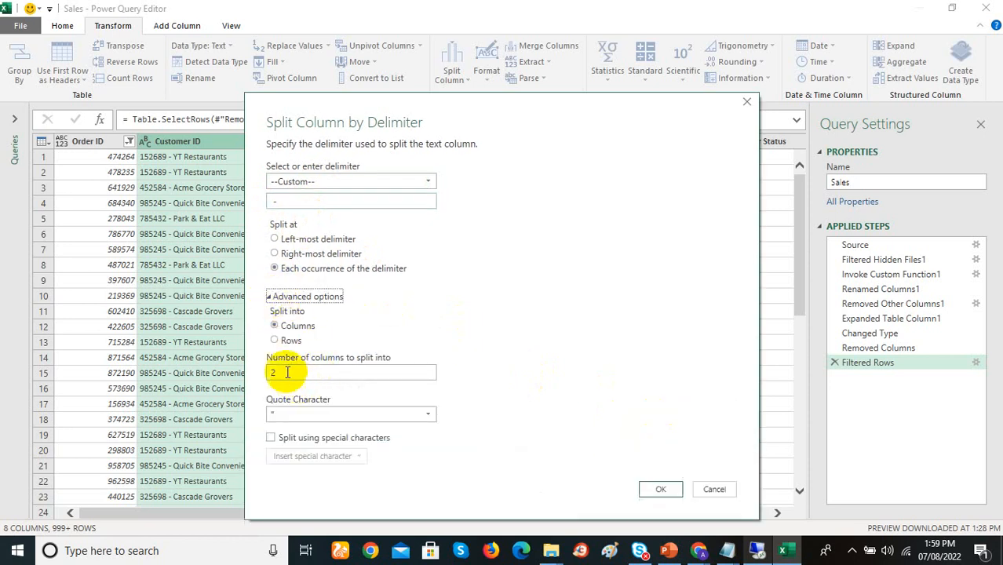
pyautogui.click(662, 490)
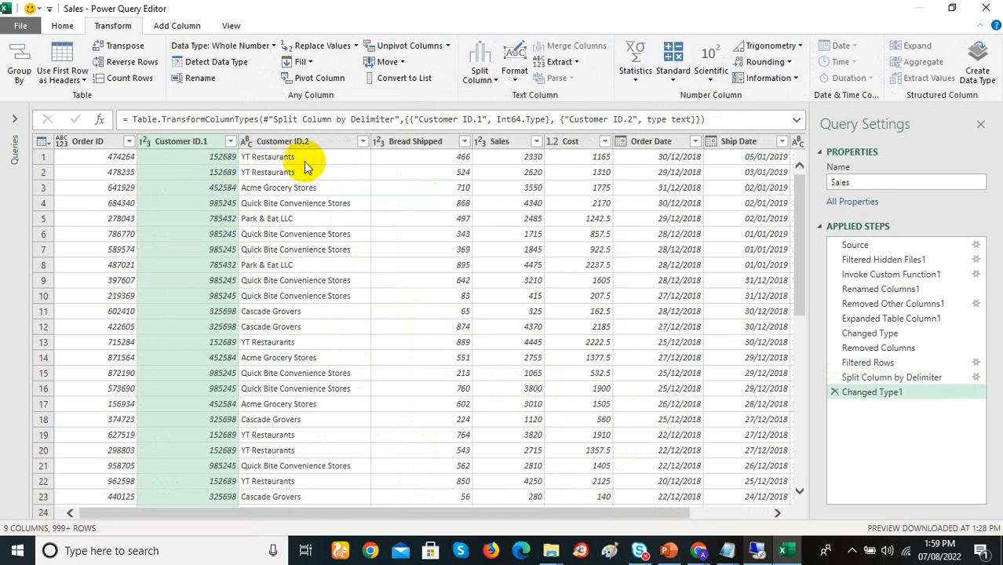
# - Rename the Customer ID.1 column to Customer ID
pyautogui.click(207, 142)
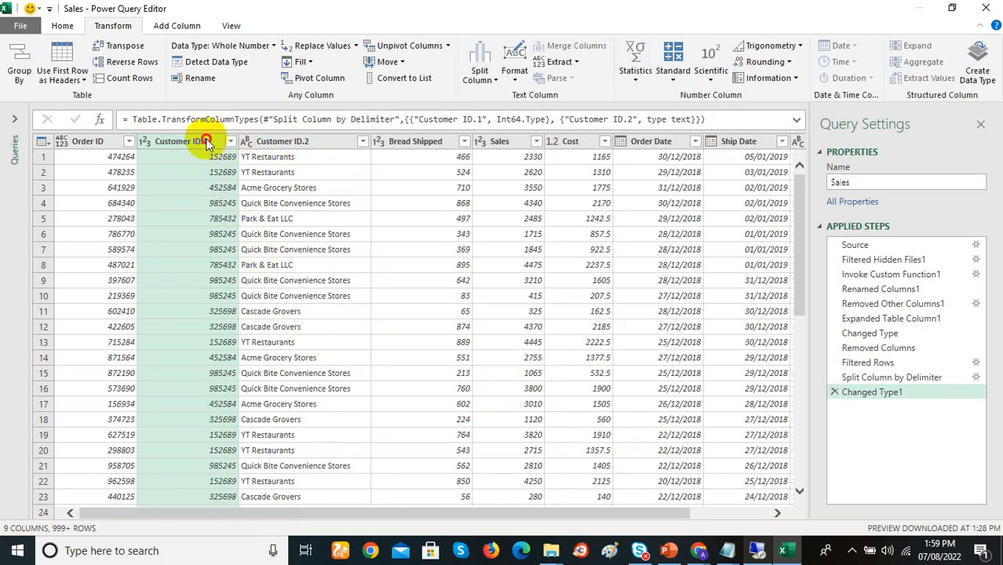
pyautogui.doubleClick(205, 142)
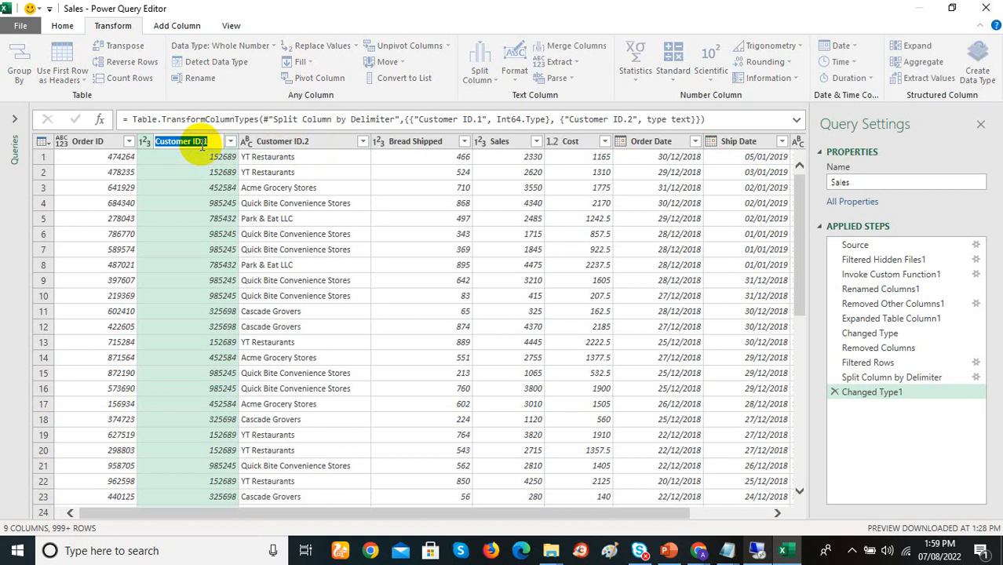
pyautogui.click(219, 142)
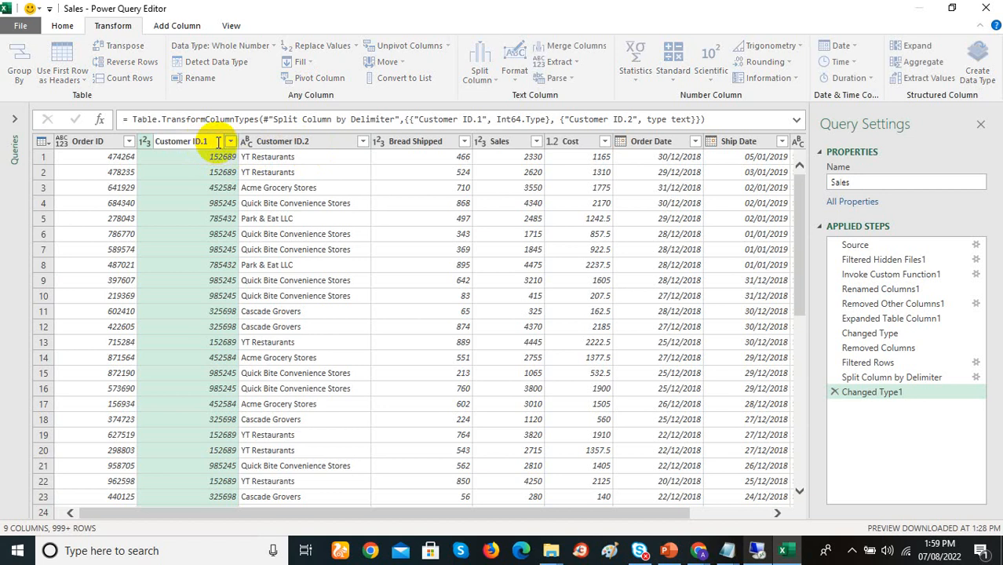
pyautogui.press('BackSpace')
pyautogui.press('BackSpace')
pyautogui.press('Return')
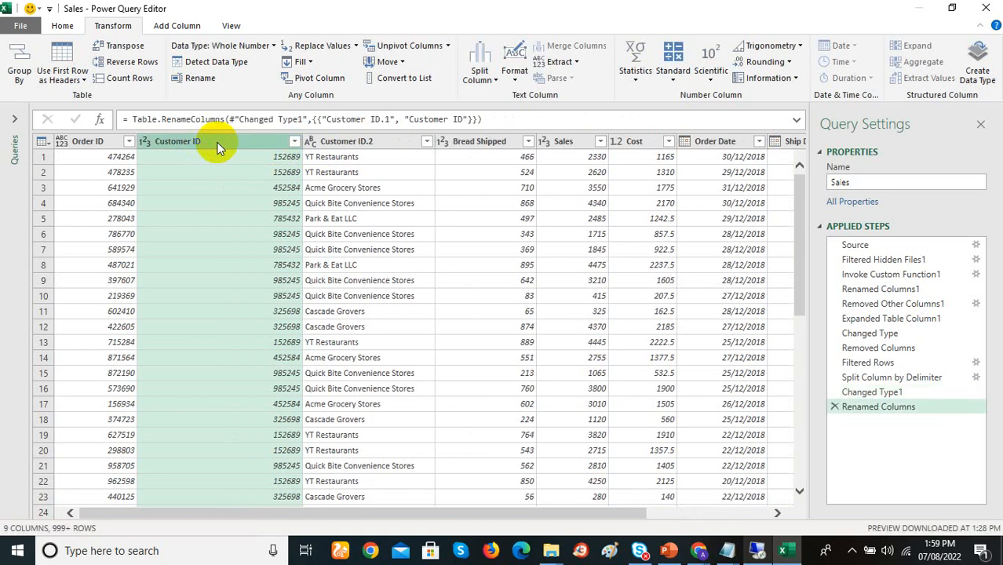
# - Rename the Customer ID.2 column to Customer Name
pyautogui.click(339, 145)
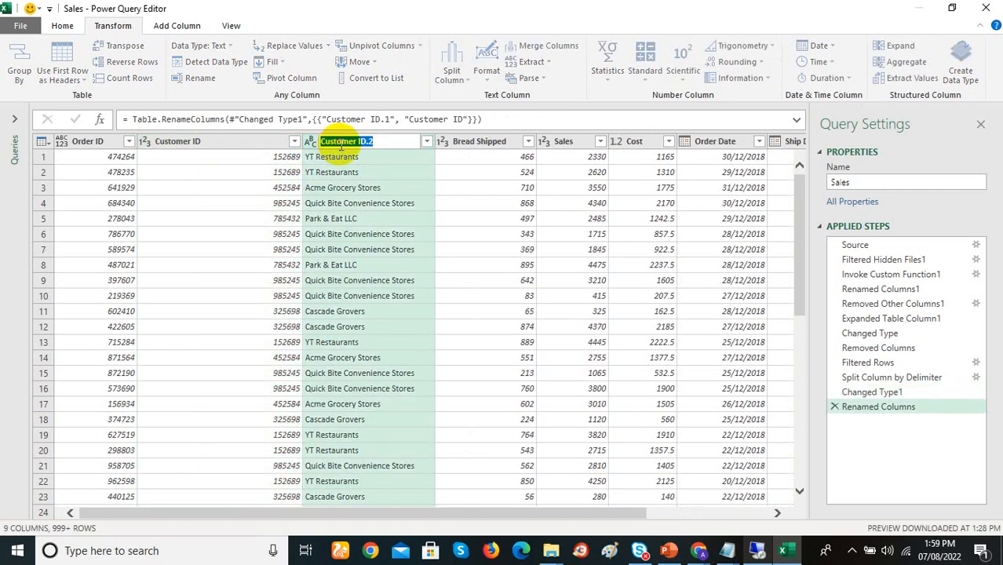
pyautogui.press('BackSpace')
pyautogui.press('BackSpace')
pyautogui.press('BackSpace')
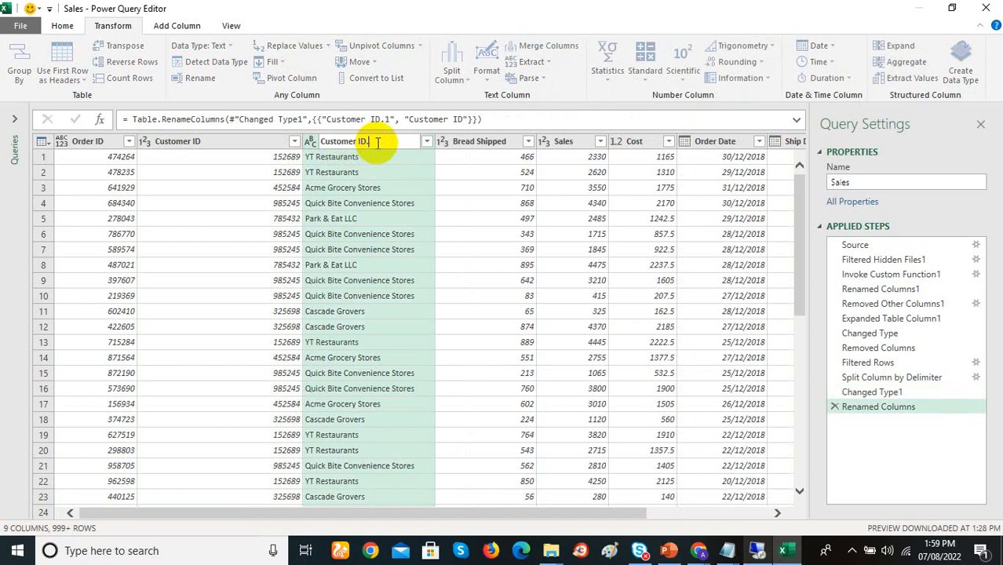
pyautogui.write('Name')
pyautogui.press('Return')
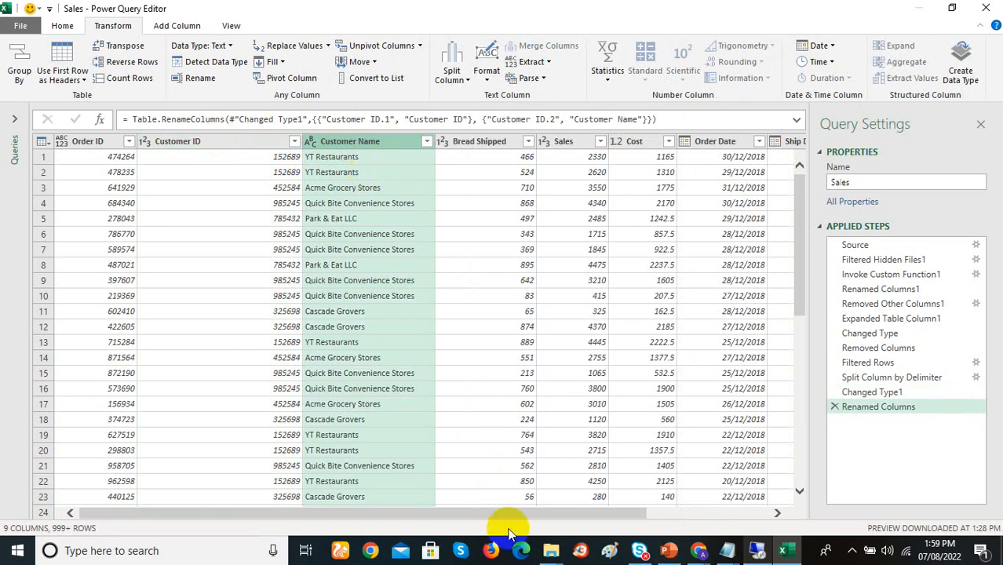
pyautogui.moveTo(522, 511); pyautogui.dragTo(560, 511)
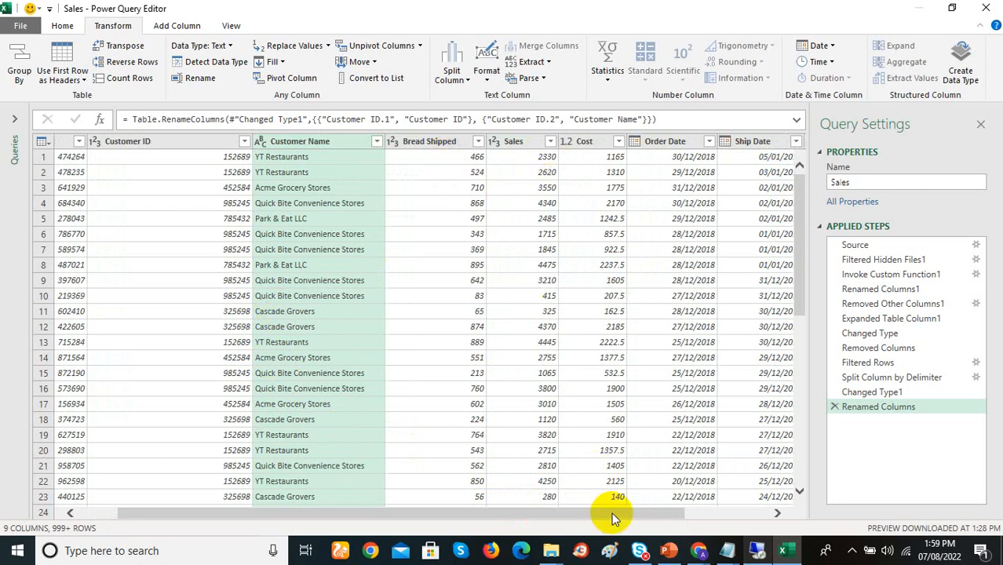
pyautogui.moveTo(614, 517); pyautogui.dragTo(650, 516)
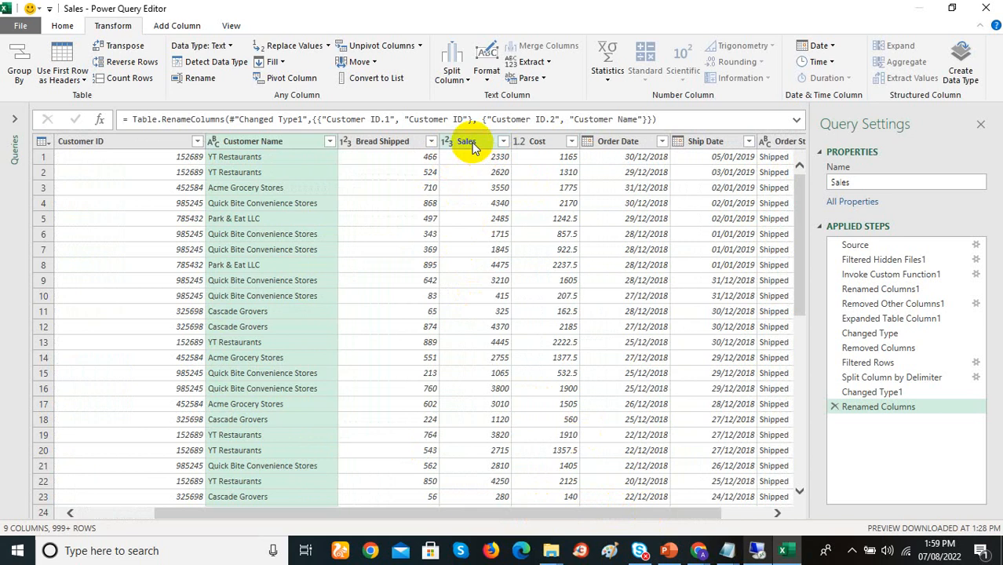
pyautogui.click(537, 142)
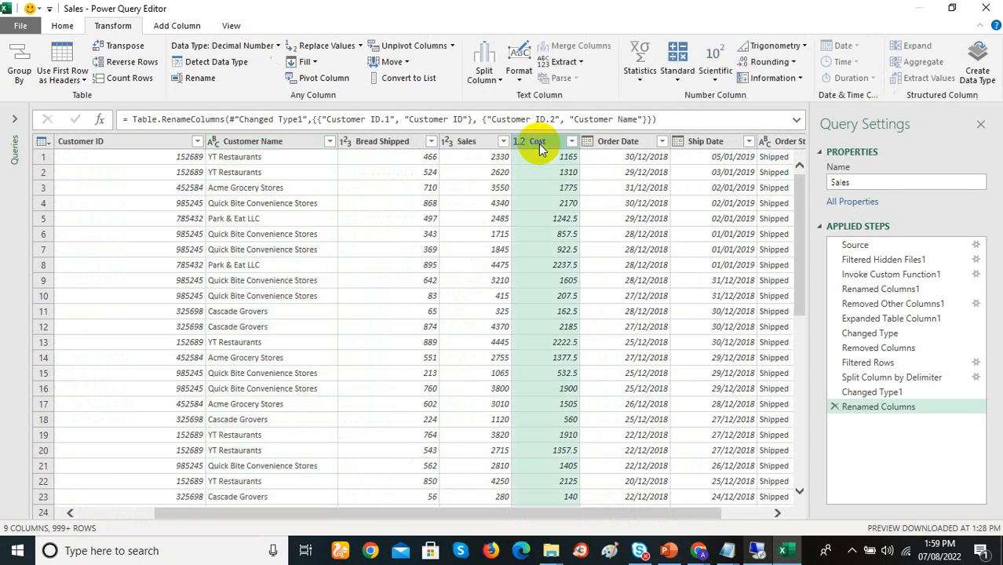
pyautogui.keyDown('ctrl'); pyautogui.click(470, 142); pyautogui.keyUp('ctrl')
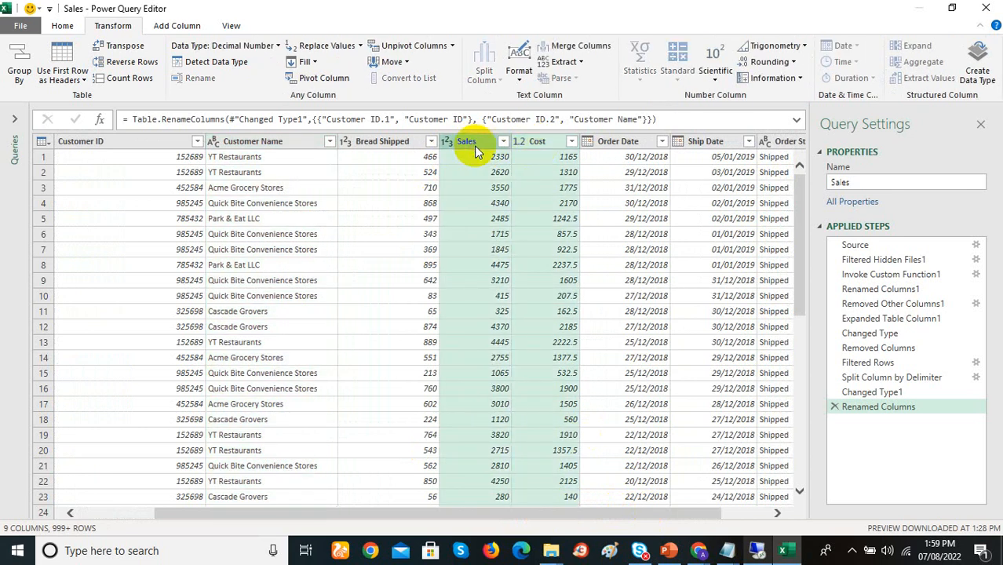
pyautogui.rightClick(475, 150)
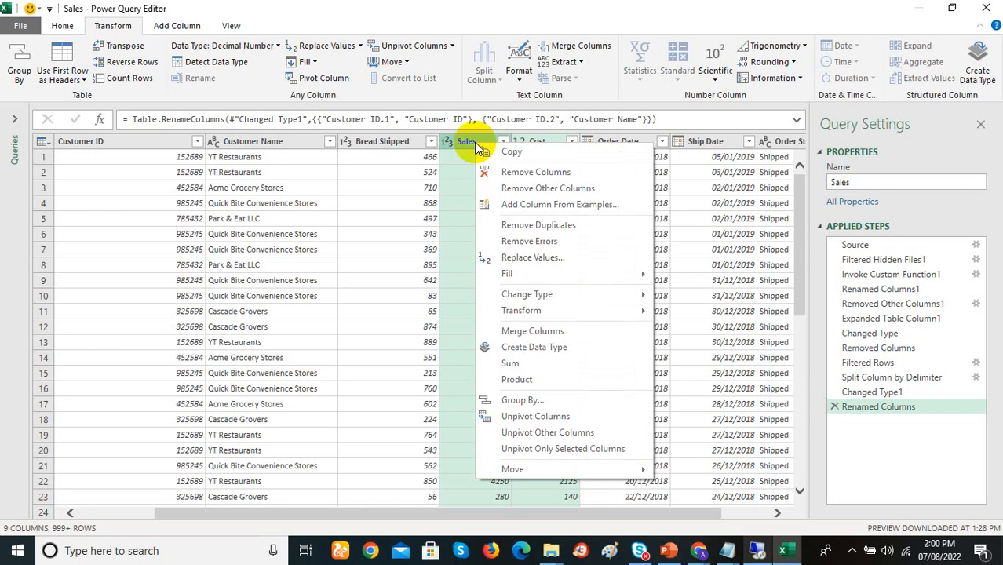
pyautogui.moveTo(548, 297)
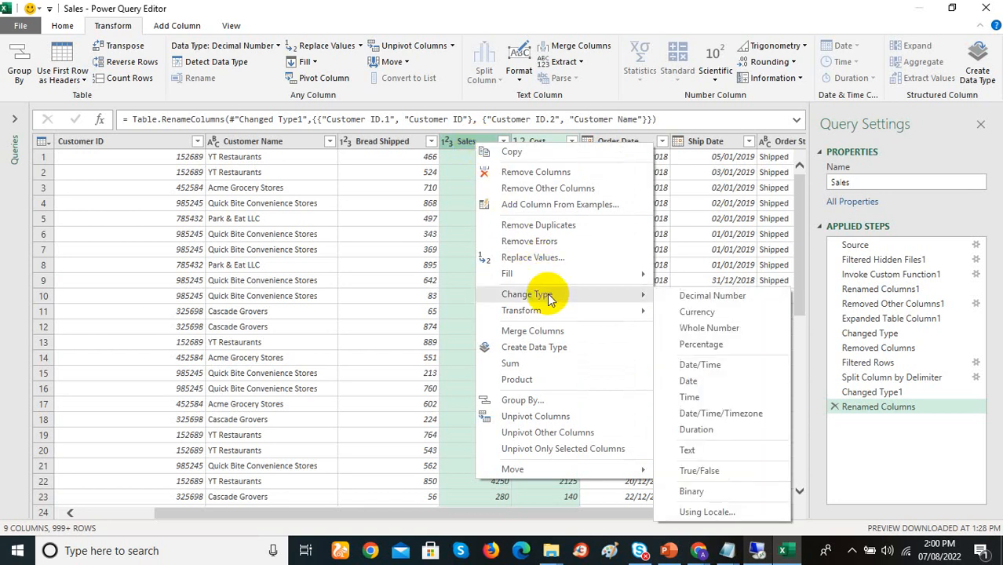
pyautogui.click(608, 8)
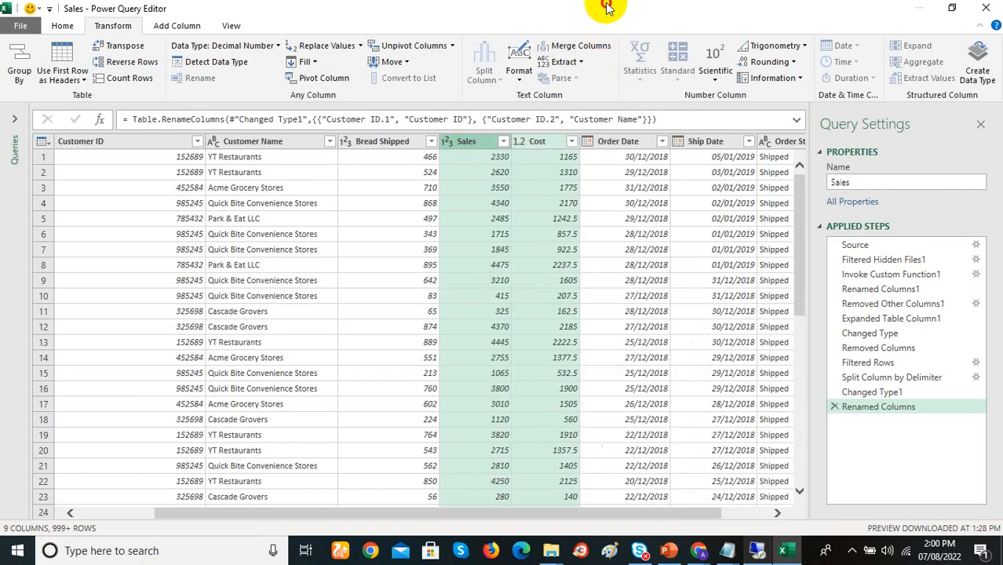
pyautogui.click(538, 203)
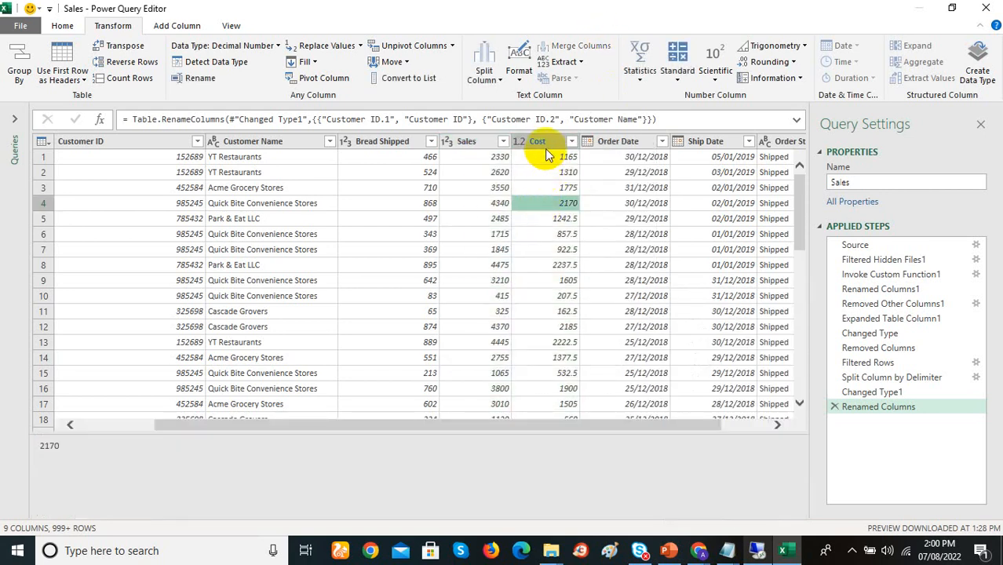
# - Change the data type of the Sales and Cost columns together to Currency
pyautogui.click(541, 145)
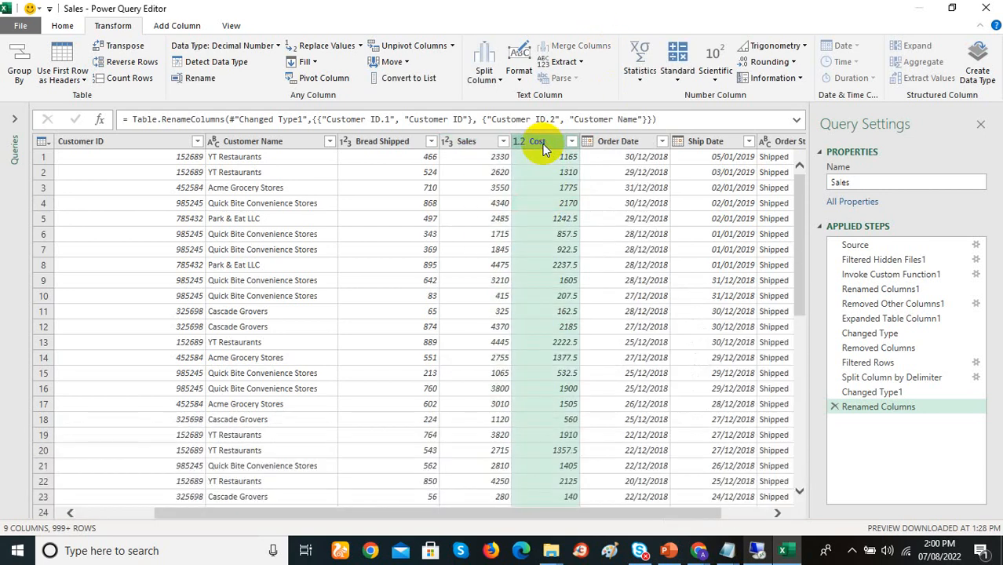
pyautogui.keyDown('ctrl'); pyautogui.click(473, 146); pyautogui.keyUp('ctrl')
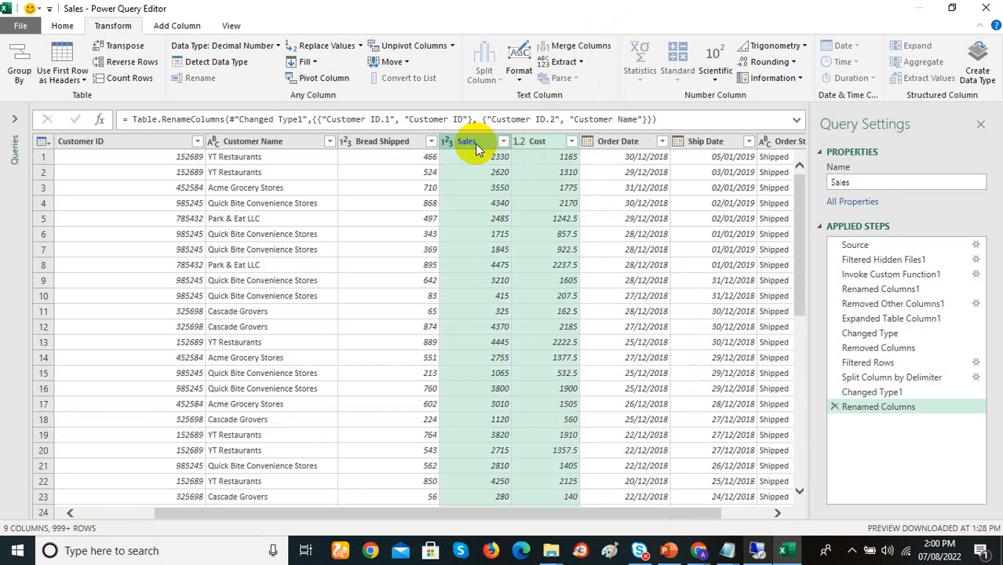
pyautogui.rightClick(476, 149)
pyautogui.click(547, 297)
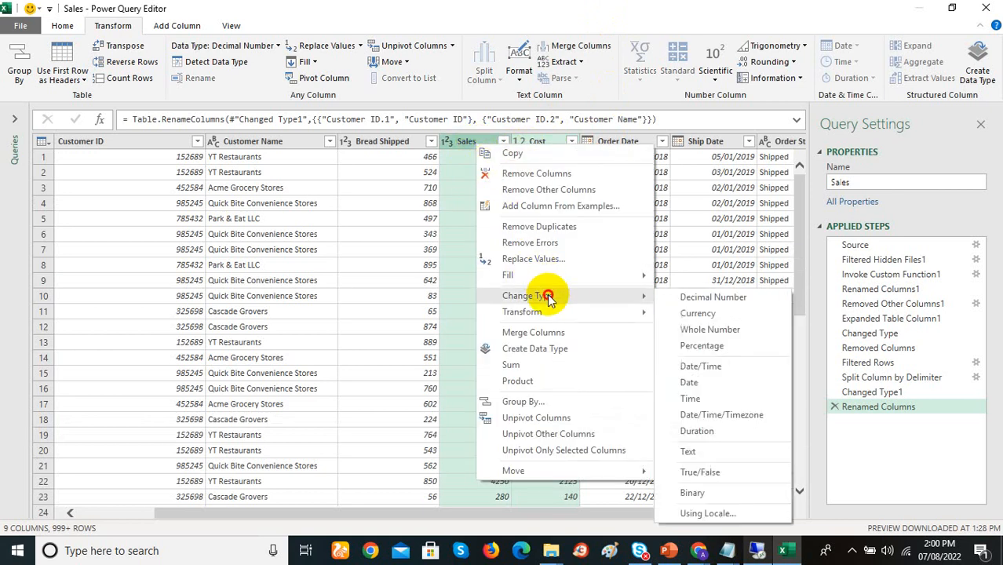
pyautogui.click(697, 313)
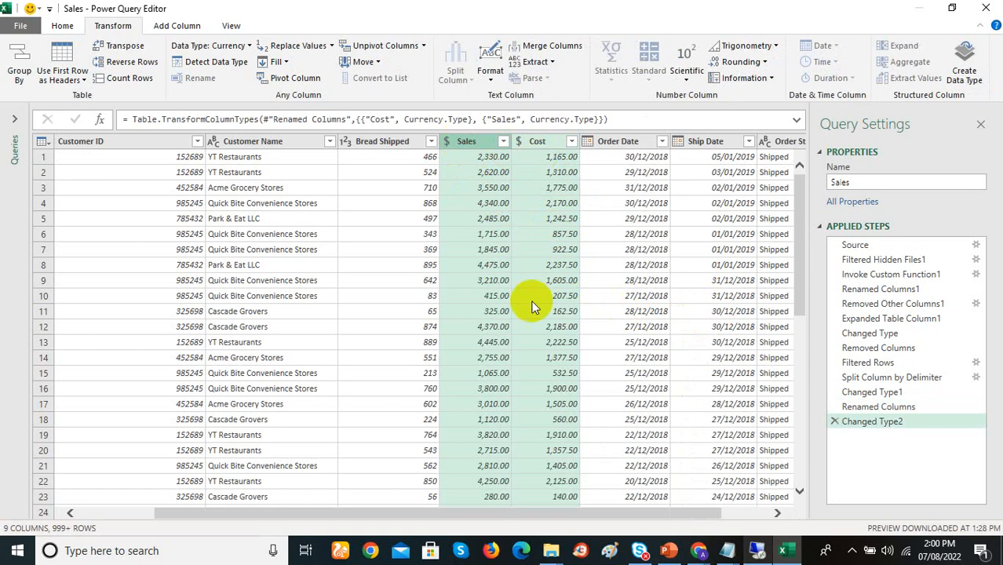
# - Add a new column that subtracts Cost from Sales, selecting the Sales column first
pyautogui.moveTo(628, 510); pyautogui.dragTo(683, 510)
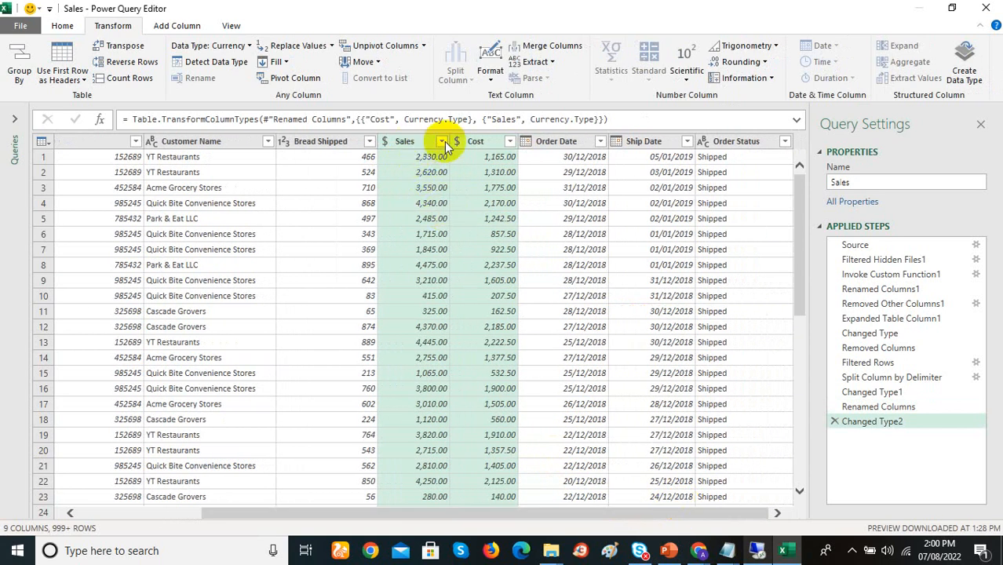
pyautogui.click(475, 159)
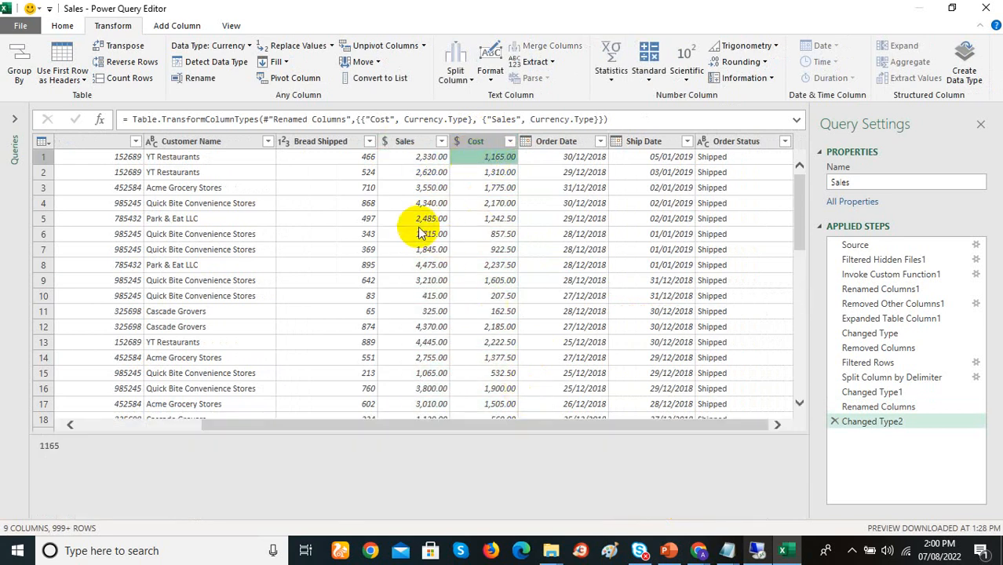
pyautogui.click(408, 143)
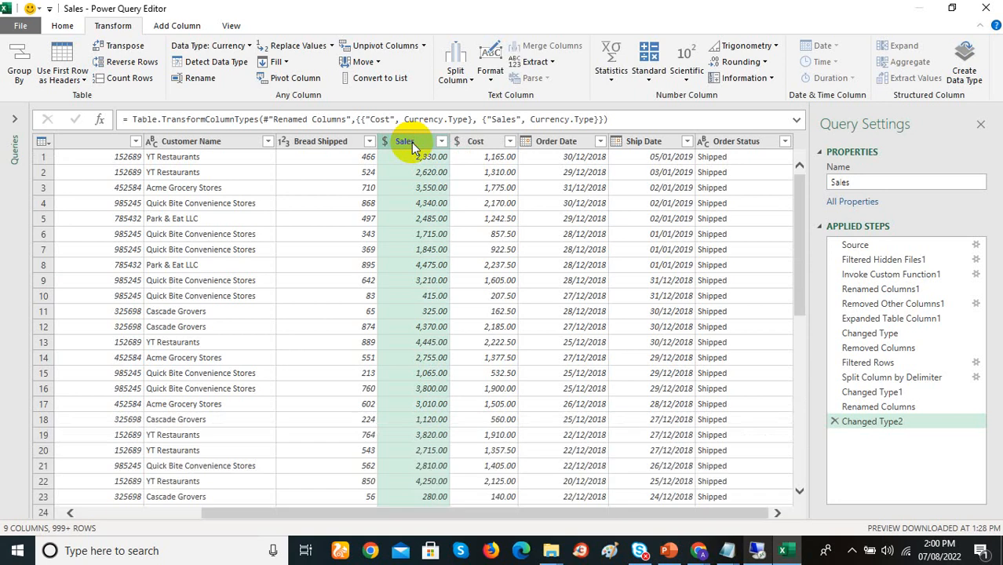
pyautogui.keyDown('ctrl'); pyautogui.click(476, 143); pyautogui.keyUp('ctrl')
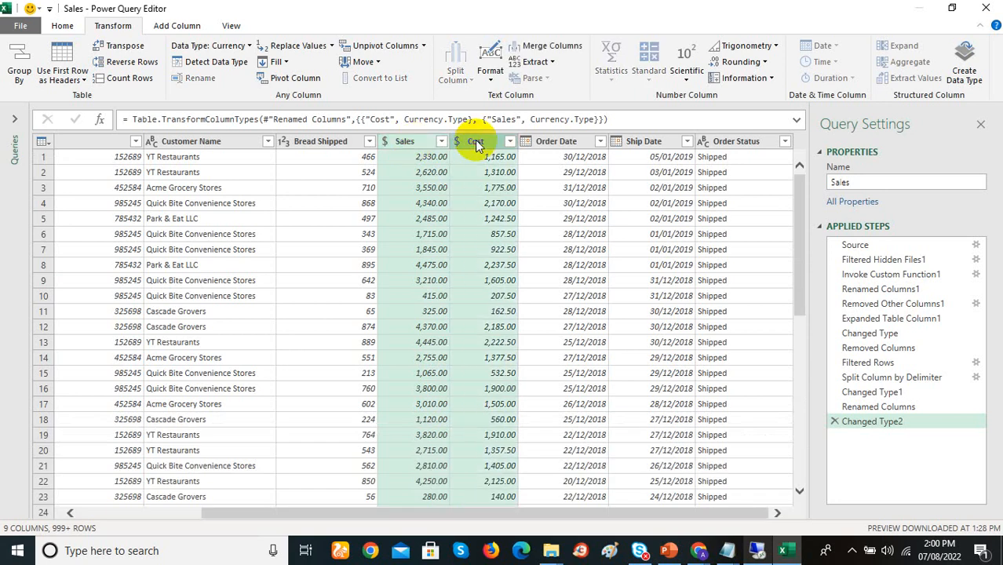
pyautogui.click(177, 26)
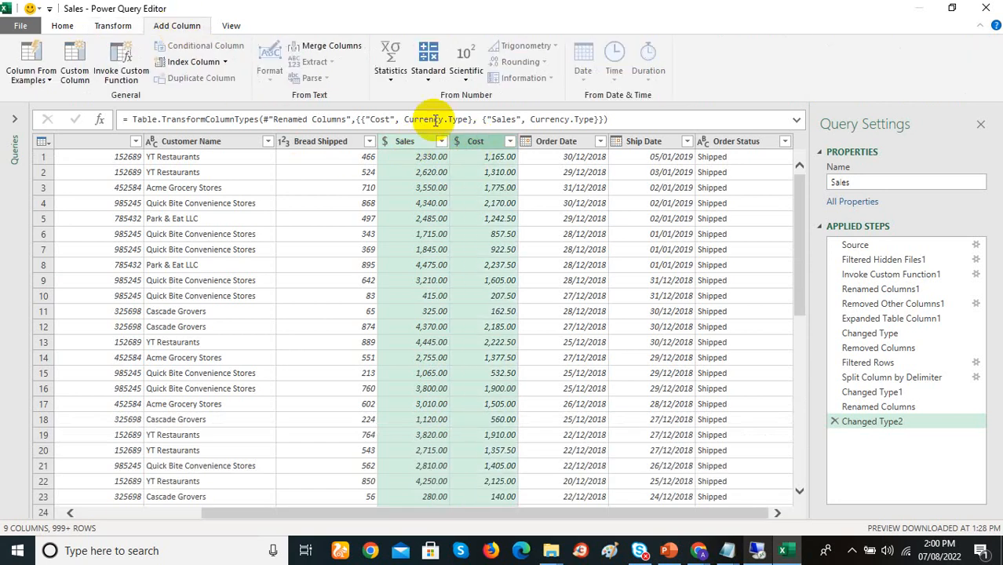
pyautogui.click(428, 83)
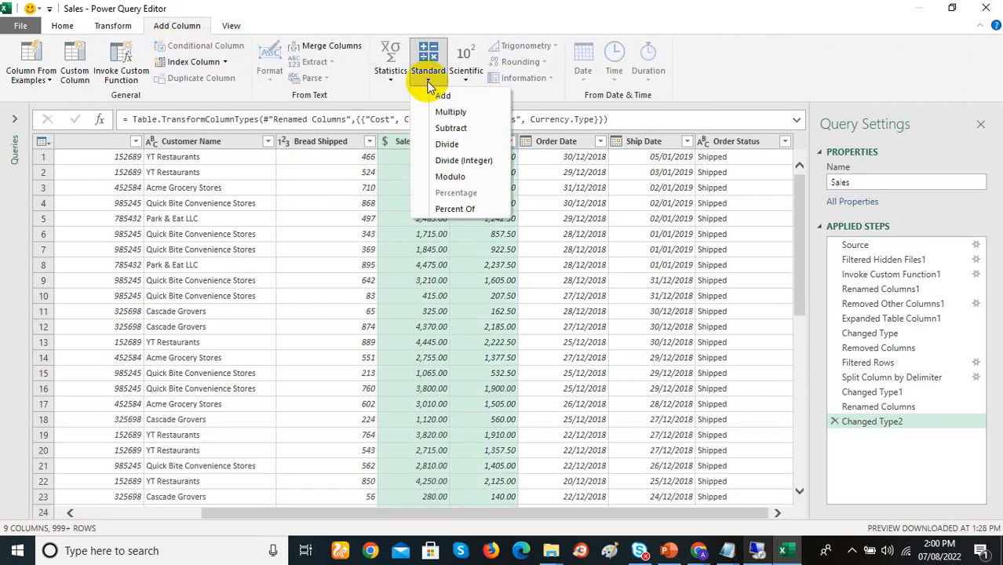
pyautogui.click(453, 131)
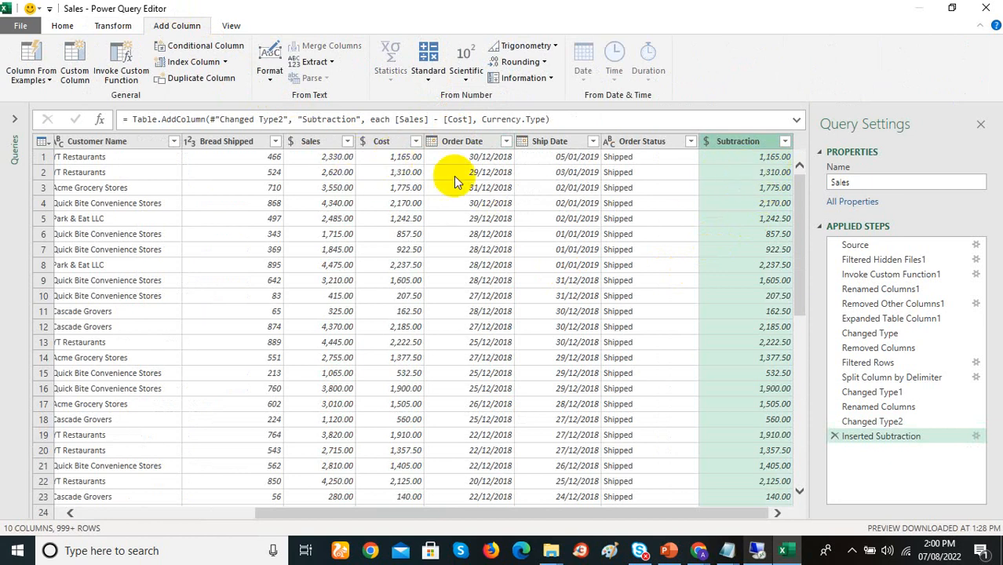
# - Rename the new subtraction column to Profit
pyautogui.click(739, 158)
pyautogui.doubleClick(738, 142)
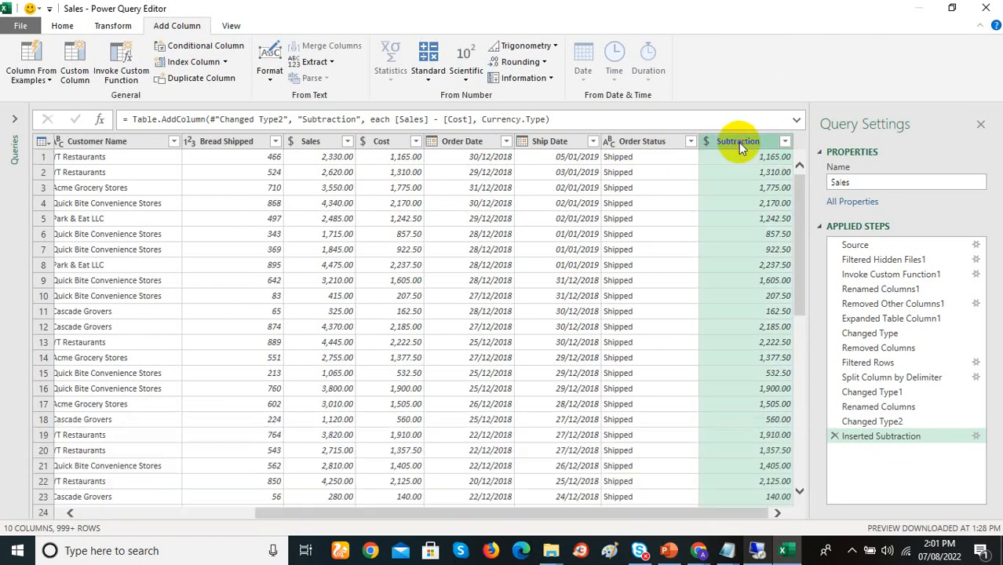
pyautogui.write('Profit')
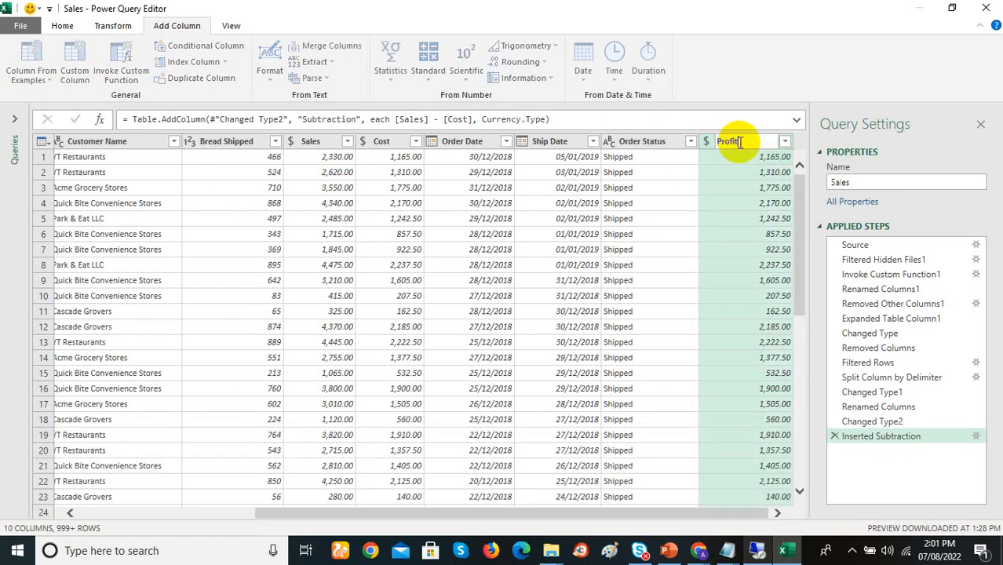
pyautogui.press('Return')
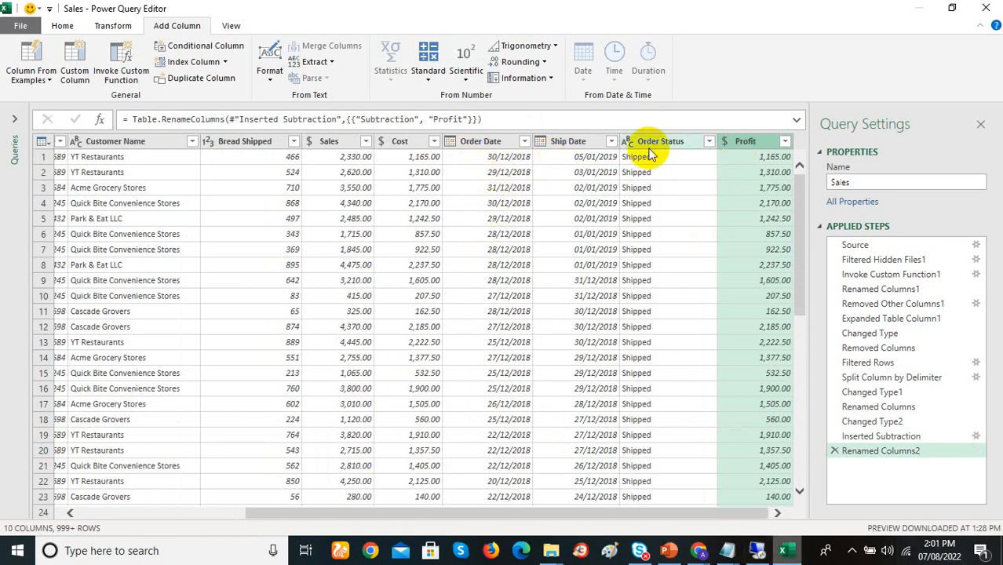
# - Add a column that subtracts Order Date from Ship Date in days, selecting the Ship Date column first
pyautogui.click(487, 142)
pyautogui.click(570, 143)
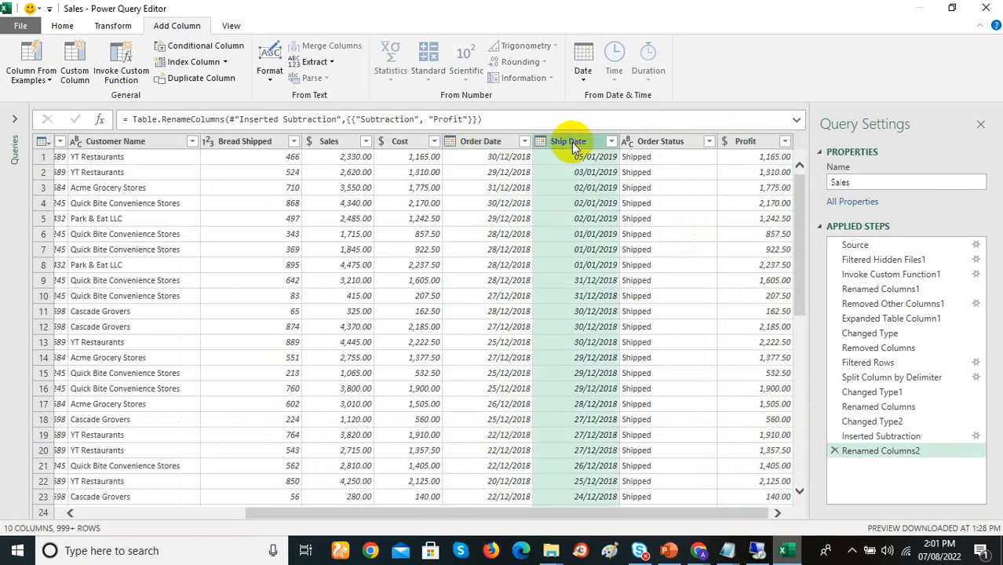
pyautogui.click(486, 143)
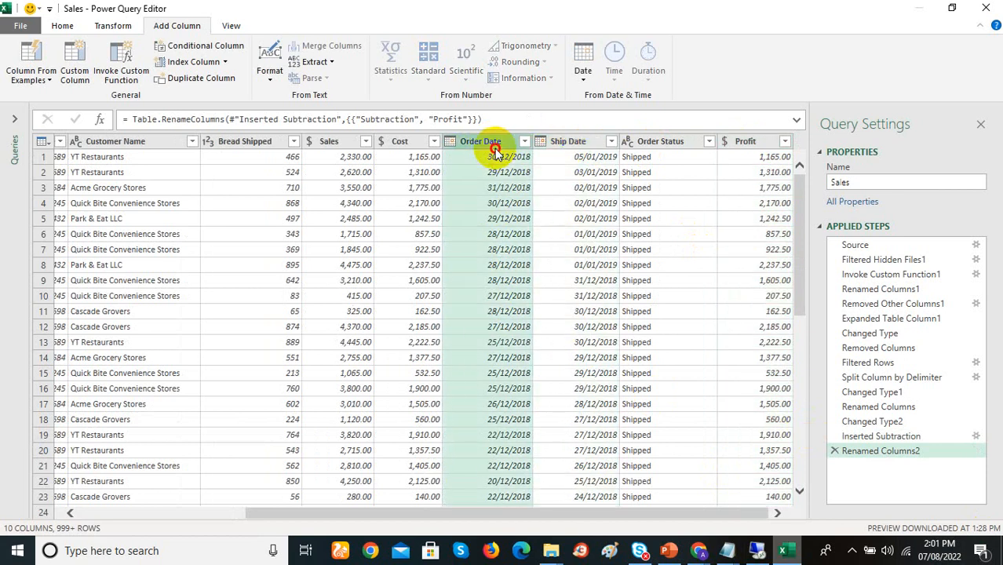
pyautogui.click(559, 143)
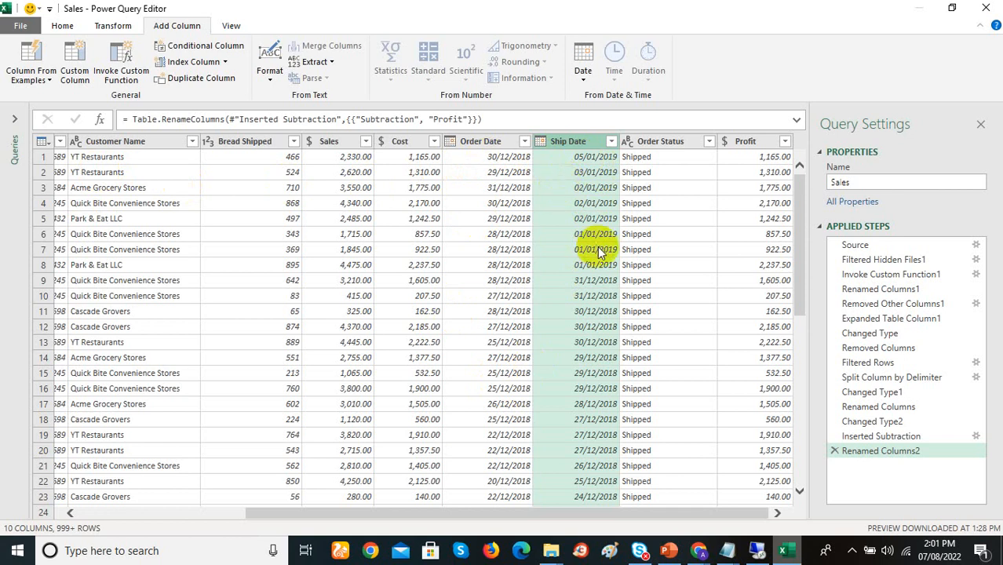
pyautogui.click(503, 188)
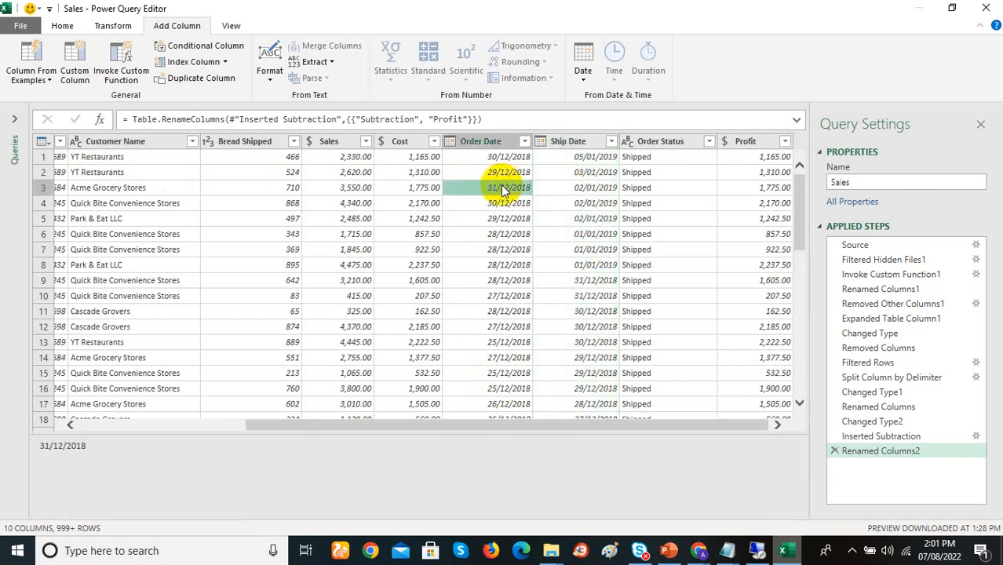
pyautogui.click(575, 141)
pyautogui.keyDown('ctrl'); pyautogui.click(493, 143); pyautogui.keyUp('ctrl')
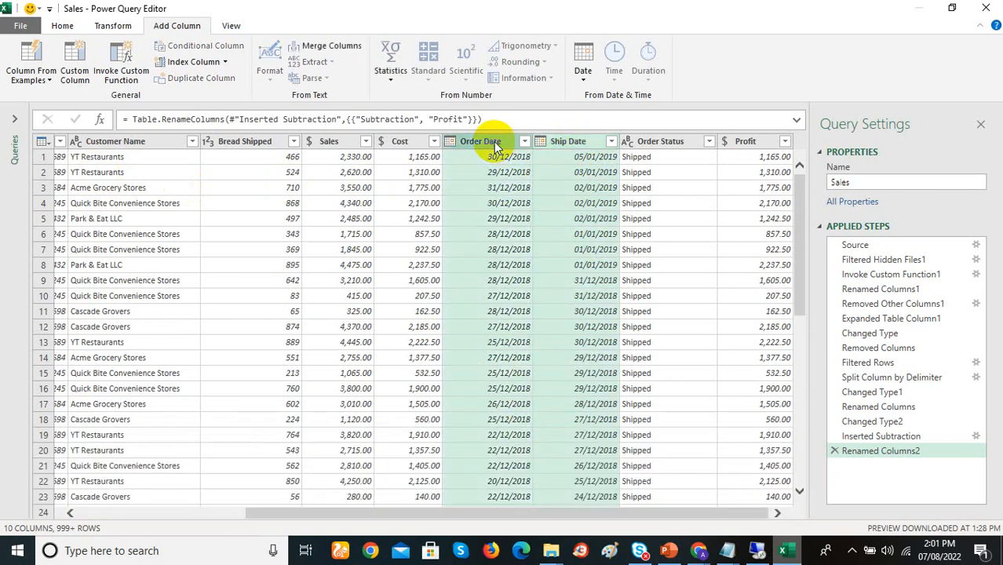
pyautogui.click(179, 25)
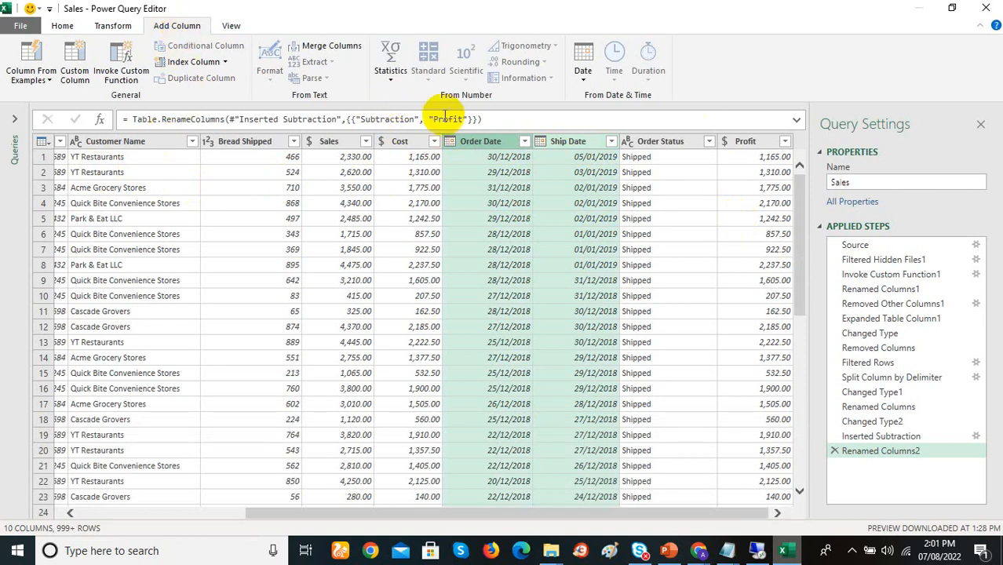
pyautogui.click(583, 79)
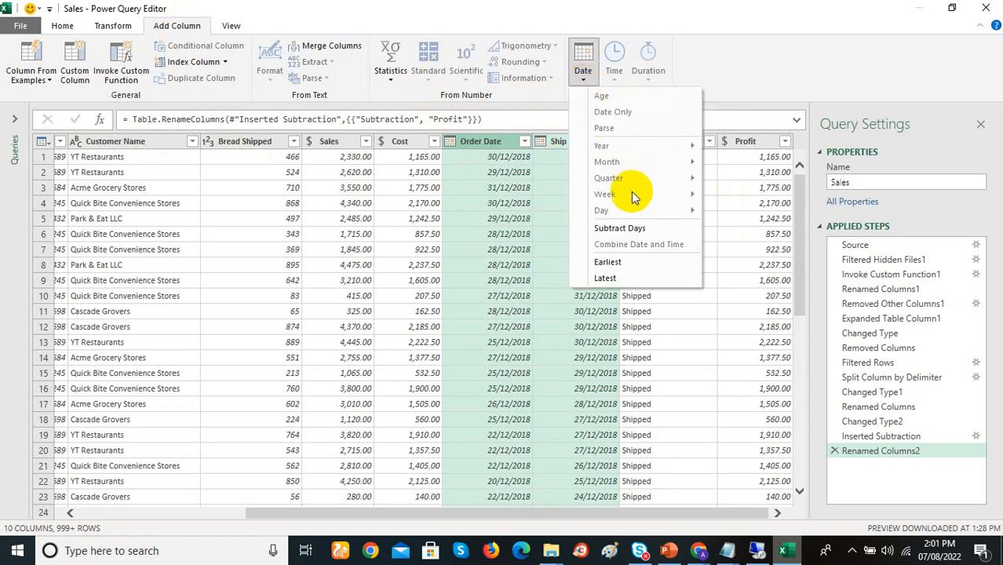
pyautogui.click(628, 230)
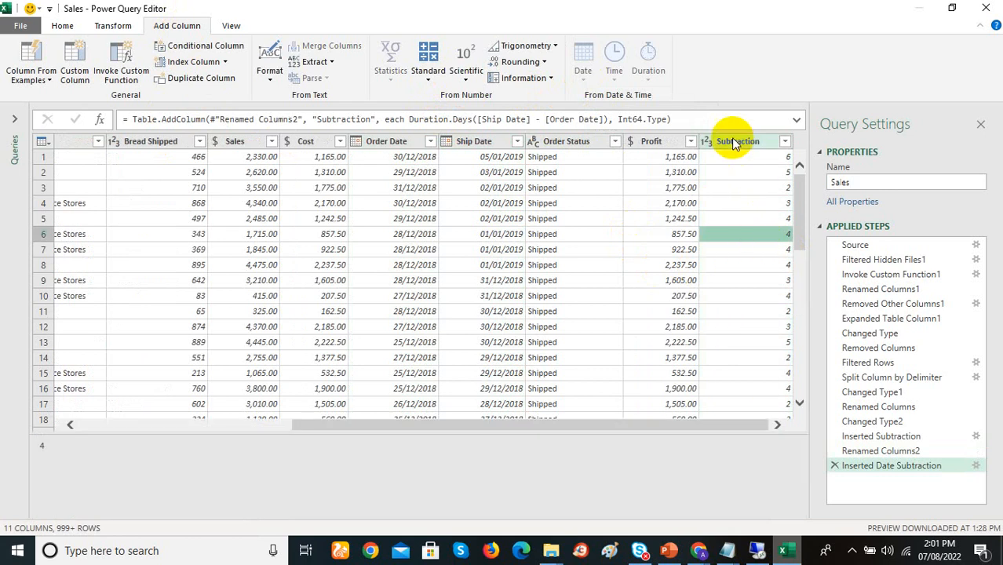
# - Rename the new date subtraction column to Lead Time Days
pyautogui.doubleClick(745, 141)
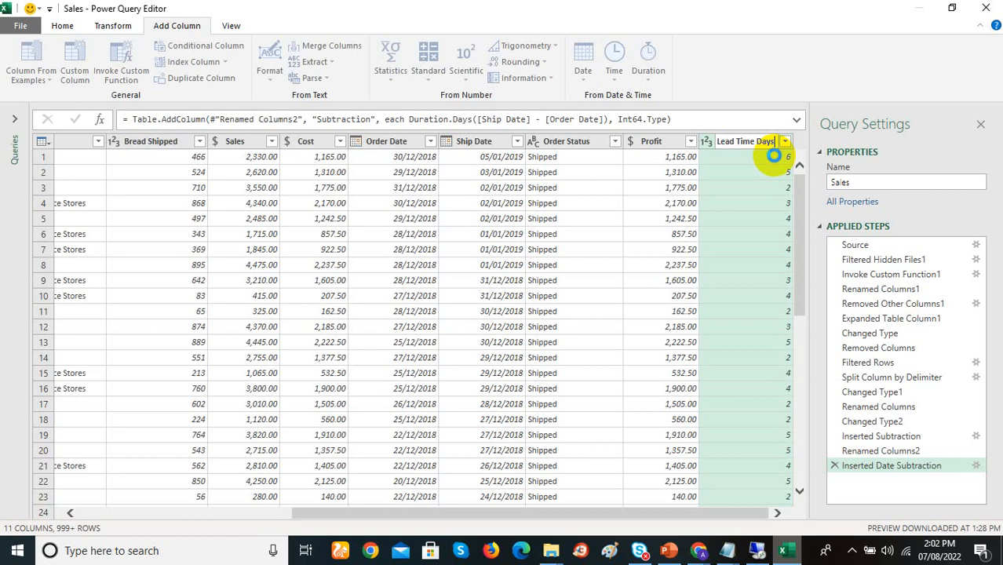
pyautogui.click(774, 155)
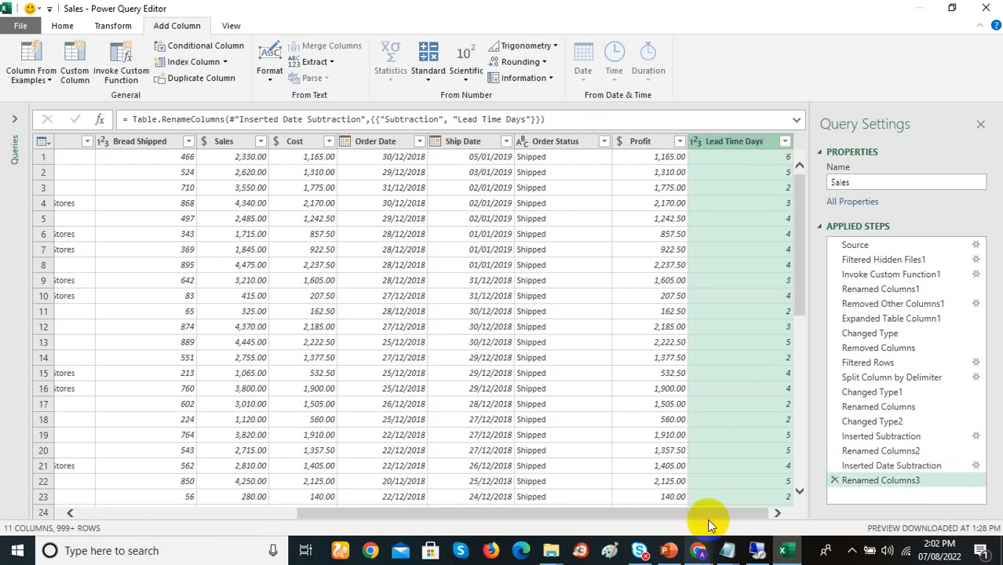
# - Close the query editor and load the Sales query to its default destination in the workbook
pyautogui.click(655, 511)
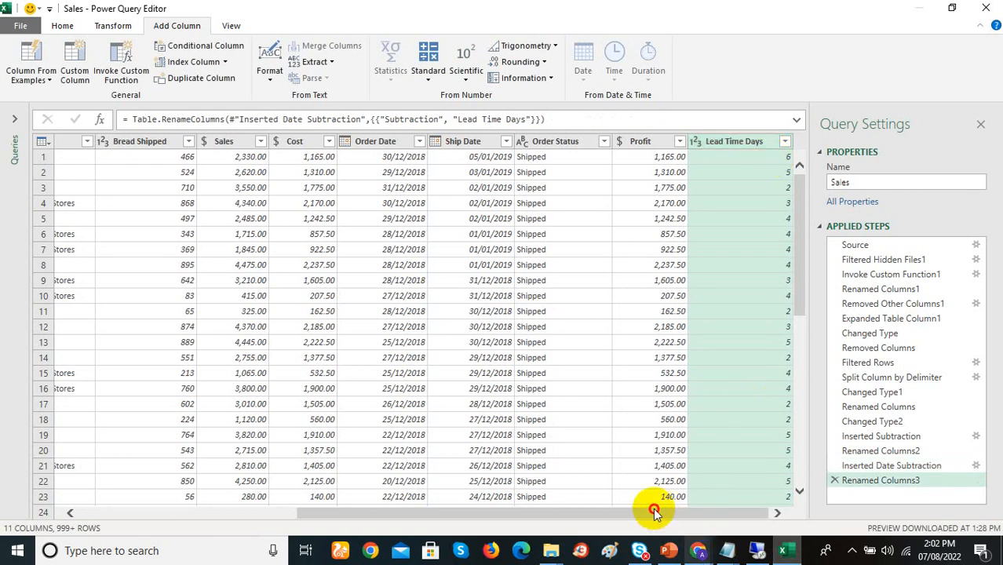
pyautogui.moveTo(655, 512); pyautogui.dragTo(251, 504)
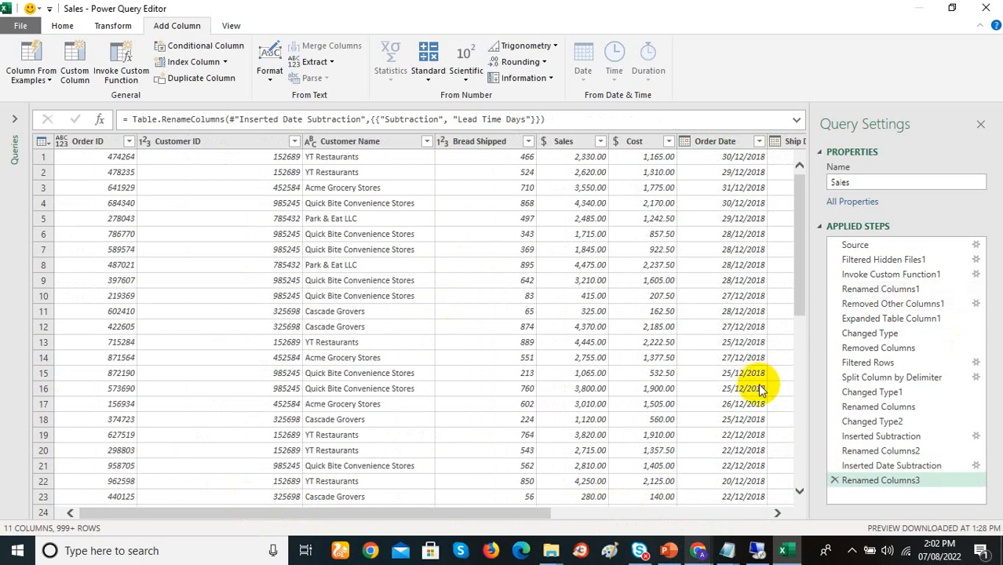
pyautogui.click(62, 29)
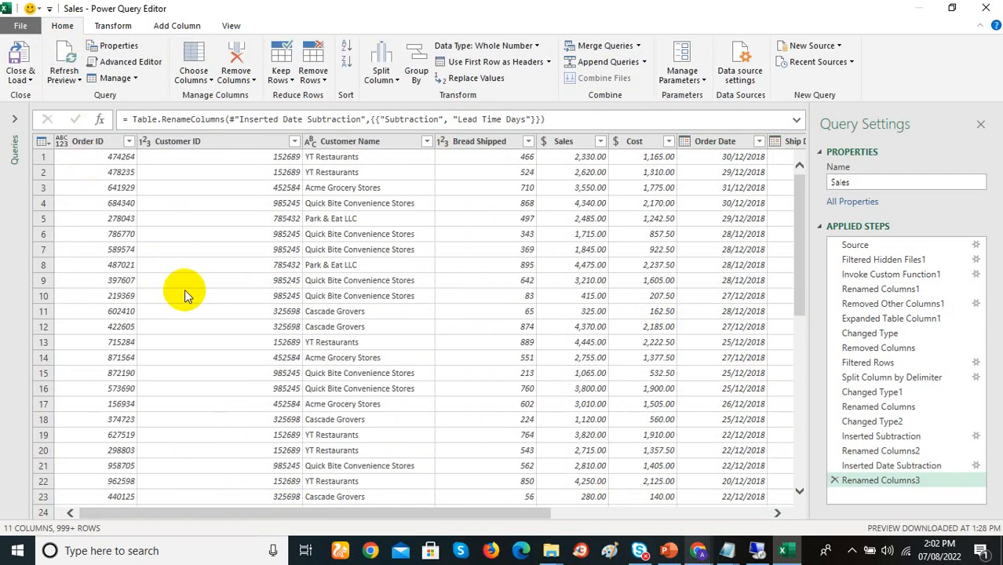
pyautogui.click(34, 81)
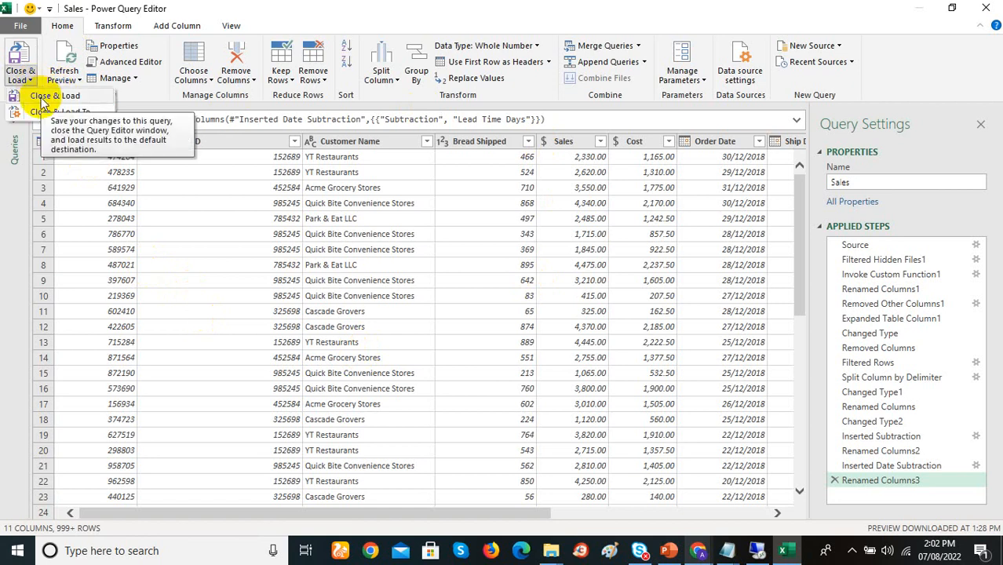
pyautogui.click(47, 96)
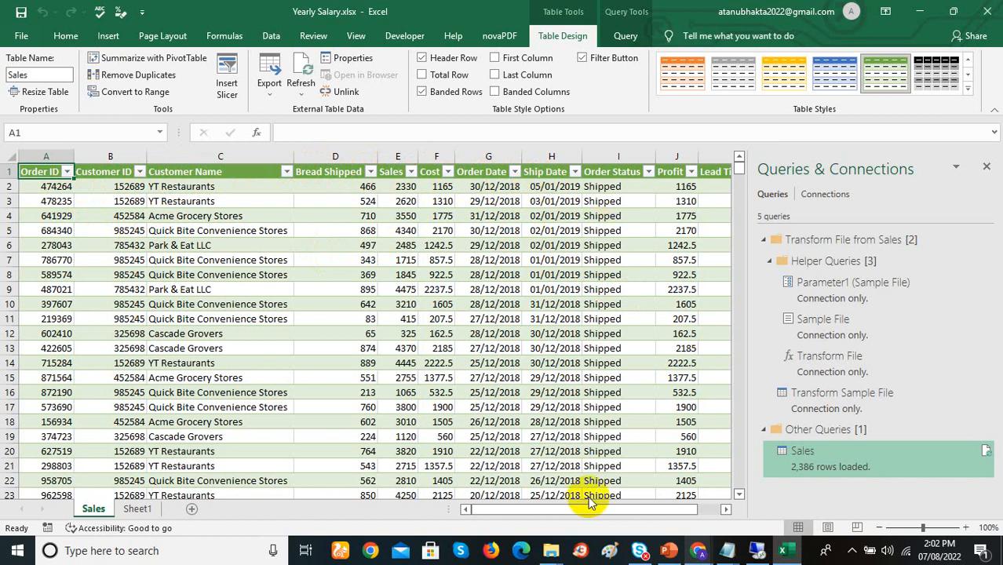
# - Check the columns of the loaded Sales table and close the Queries & Connections list
pyautogui.moveTo(601, 515); pyautogui.dragTo(663, 508)
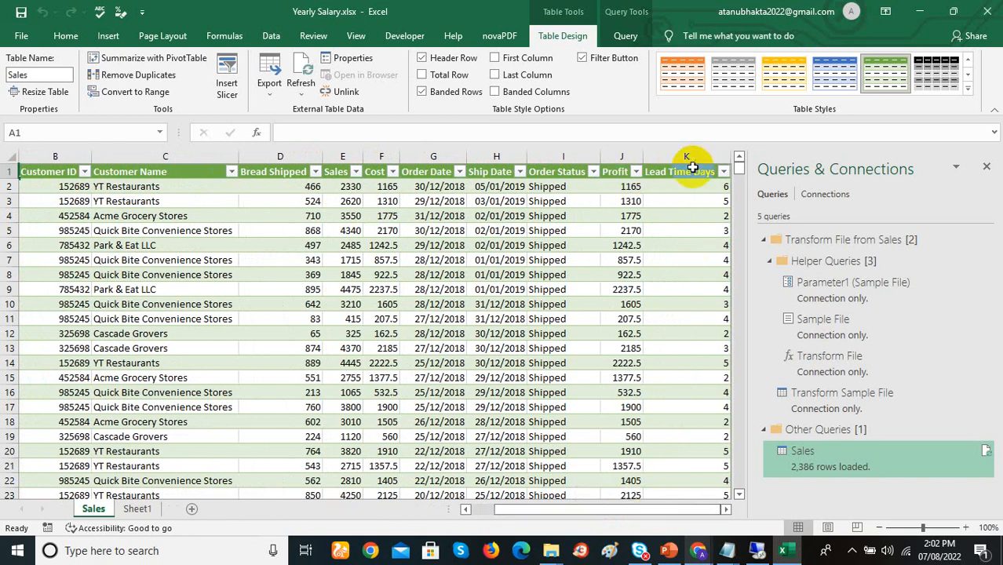
pyautogui.click(987, 167)
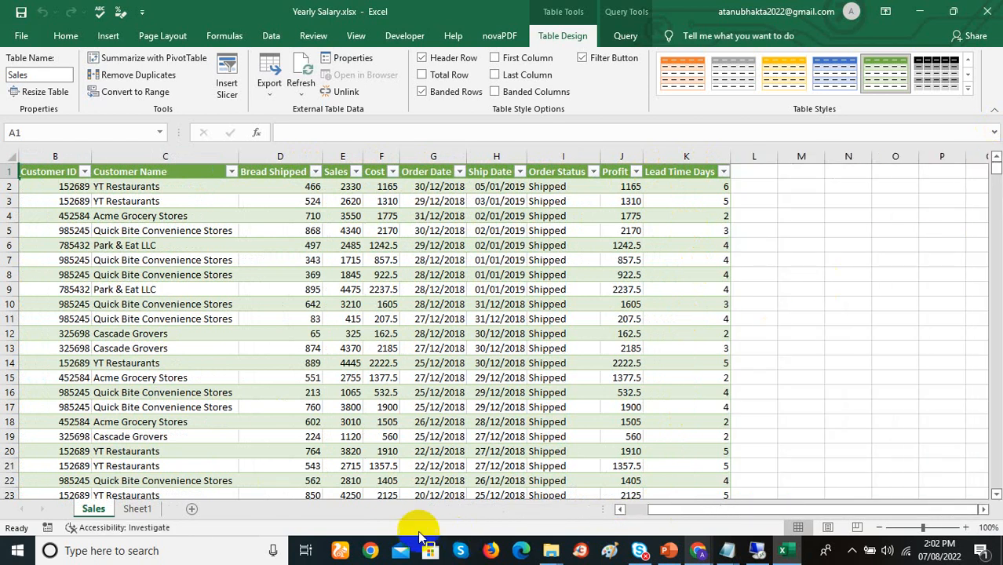
pyautogui.click(141, 201)
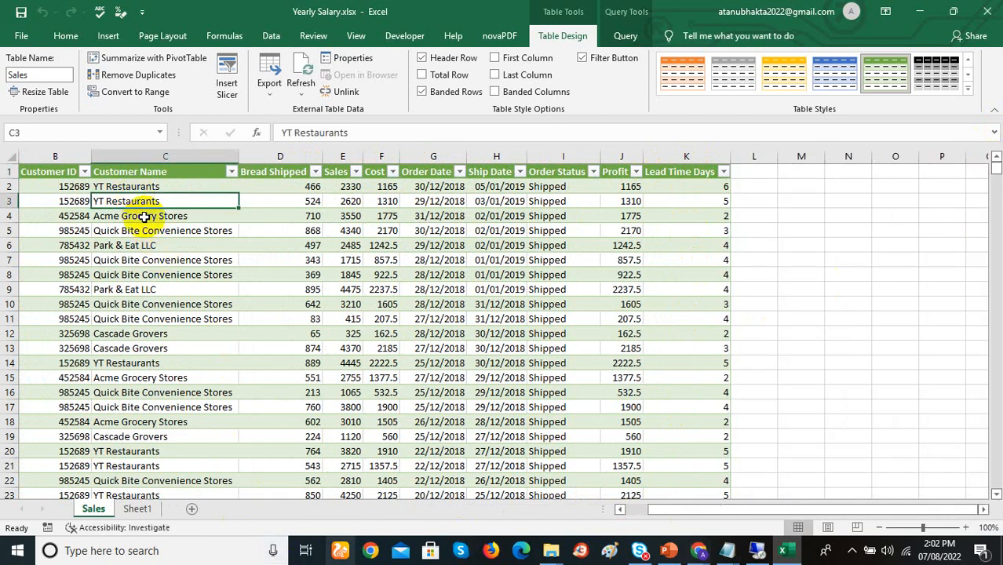
pyautogui.moveTo(649, 508); pyautogui.dragTo(614, 510)
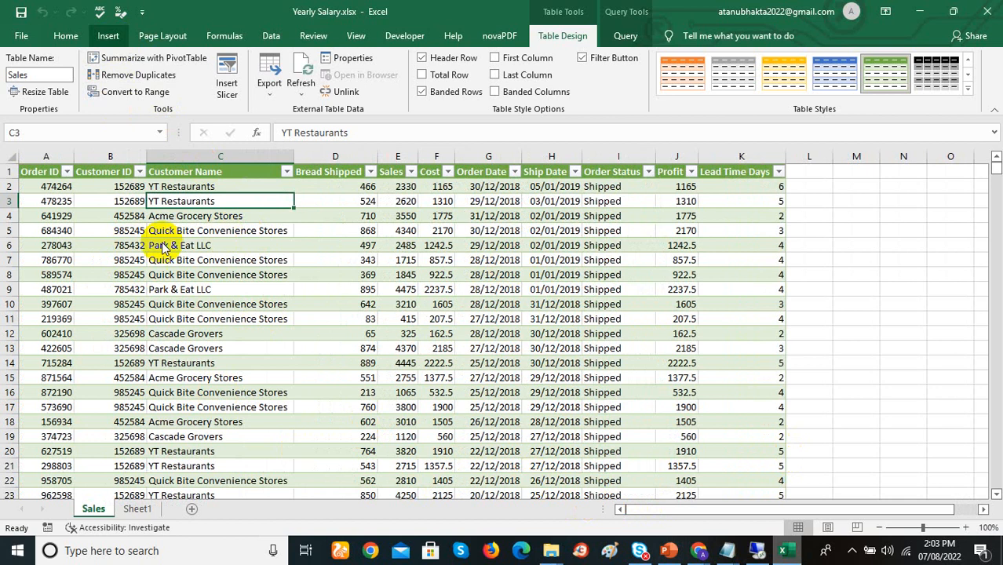
pyautogui.click(108, 35)
pyautogui.click(34, 97)
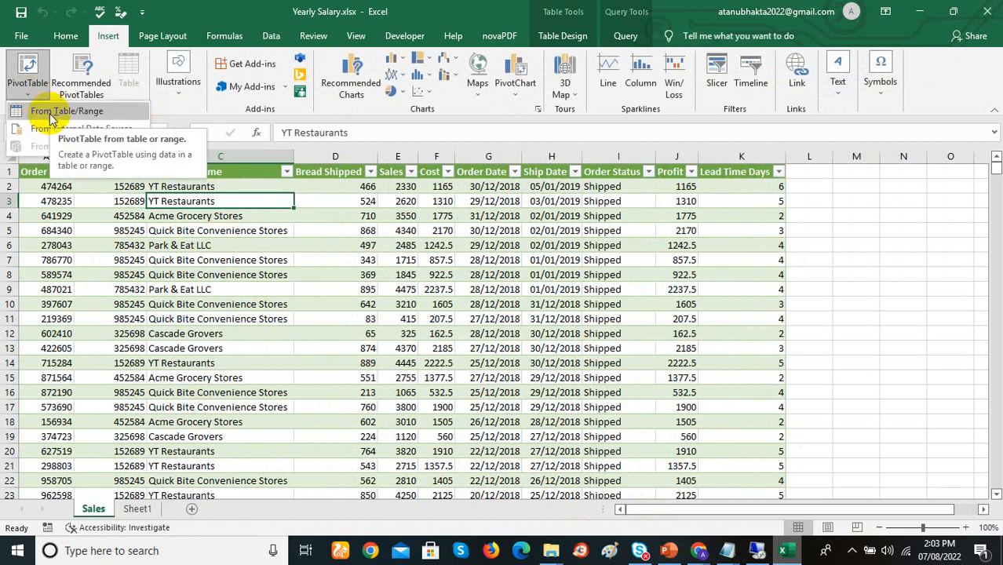
pyautogui.click(356, 351)
pyautogui.click(110, 229)
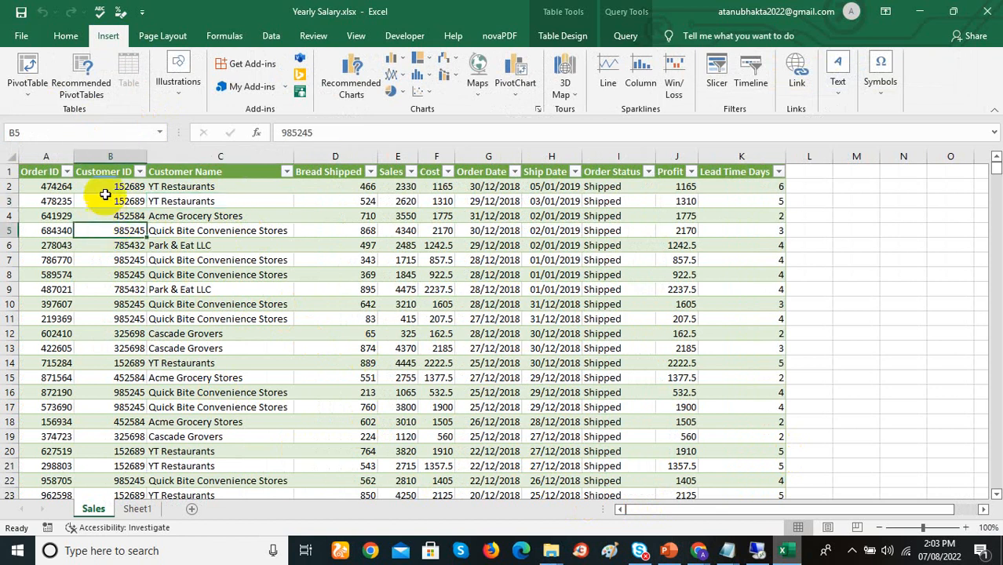
pyautogui.click(106, 200)
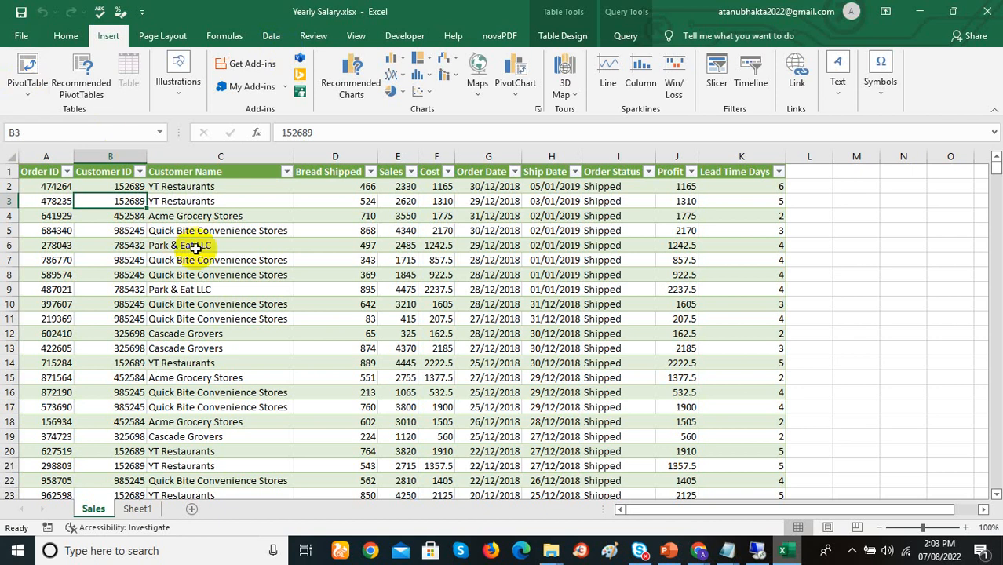
pyautogui.click(558, 35)
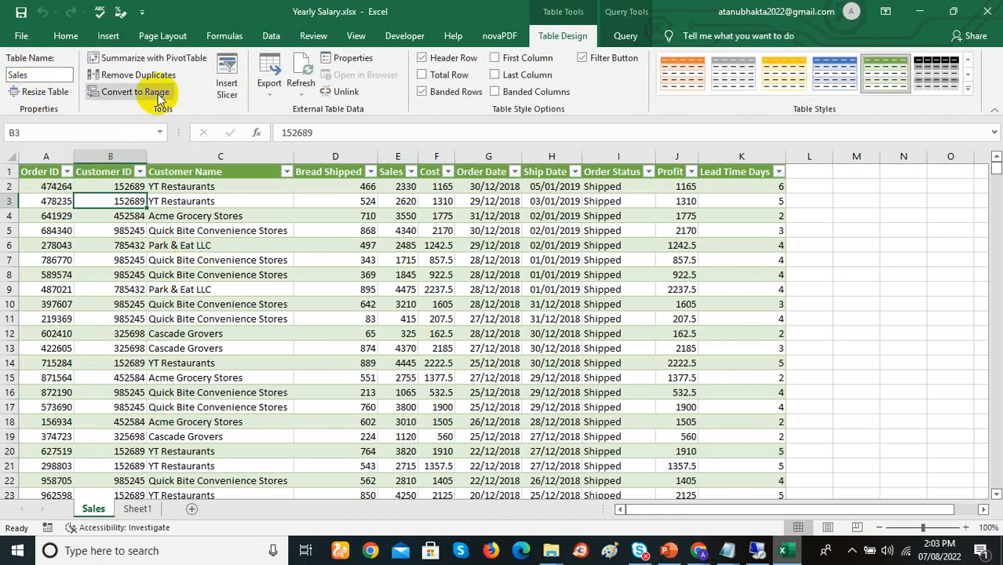
# - Create a PivotTable from the Sales table on a new worksheet
pyautogui.click(109, 35)
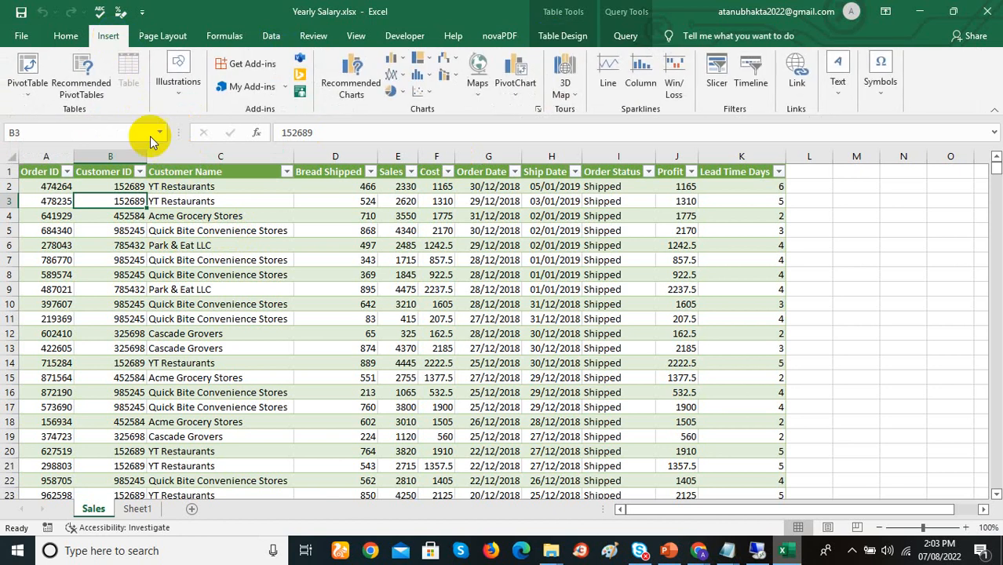
pyautogui.click(39, 93)
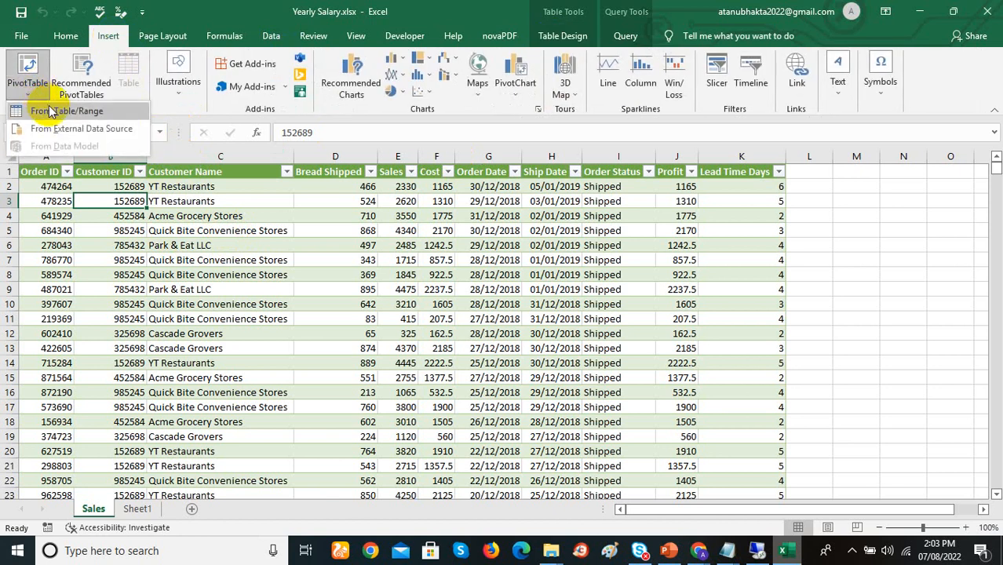
pyautogui.click(49, 110)
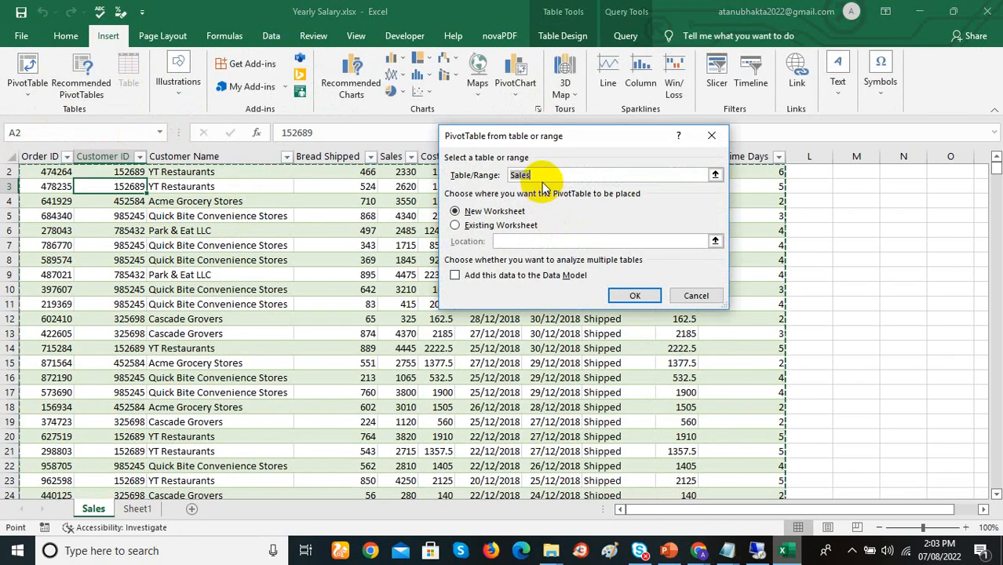
pyautogui.click(635, 296)
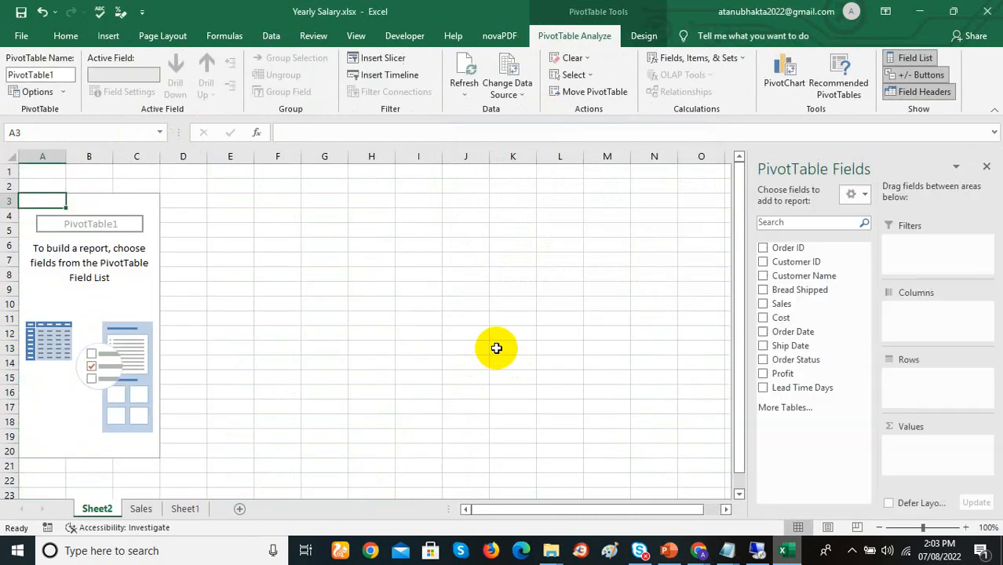
# - Add Order Date to the PivotTable rows and sum Profit as its values
pyautogui.click(764, 332)
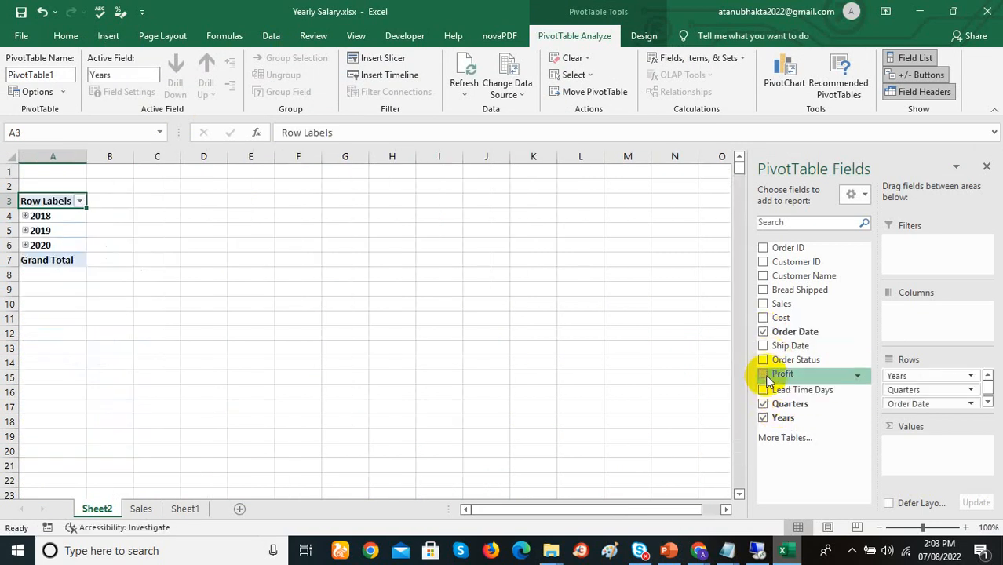
pyautogui.click(764, 375)
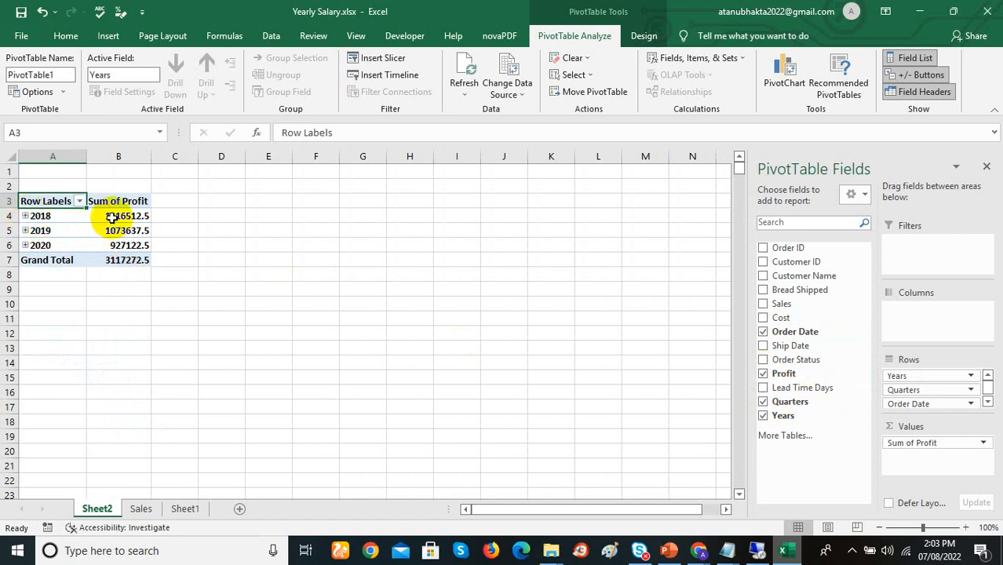
# - Format the Sum of Profit values, including the grand total, with thousands separators and no decimal places
pyautogui.moveTo(112, 220); pyautogui.dragTo(129, 257)
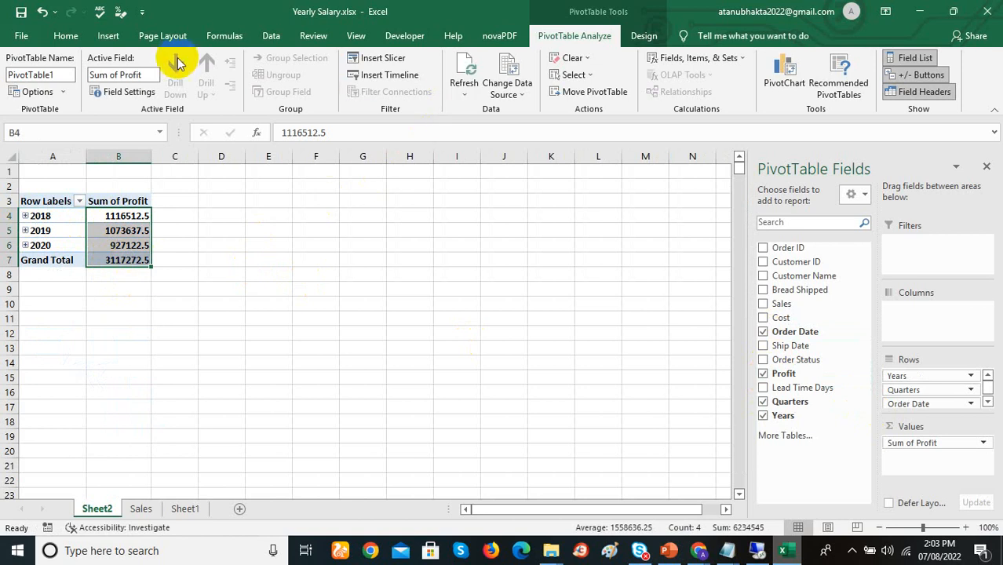
pyautogui.click(68, 37)
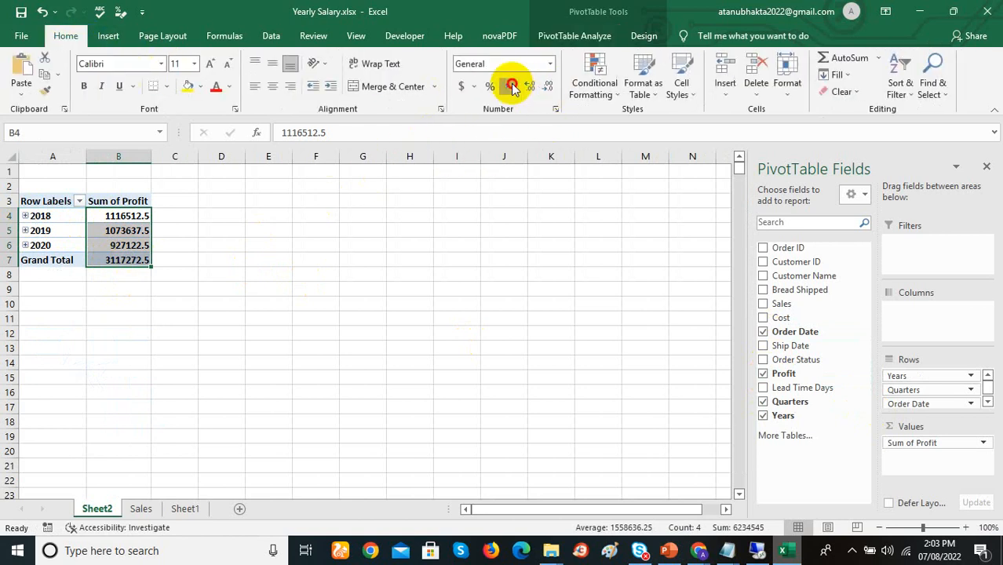
pyautogui.click(507, 86)
pyautogui.click(547, 88)
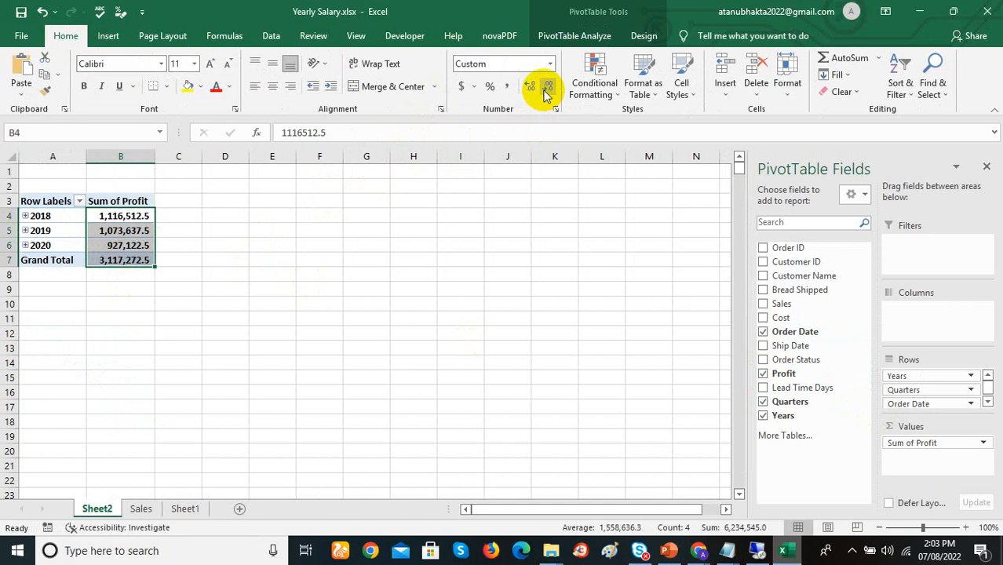
pyautogui.click(546, 93)
pyautogui.click(361, 302)
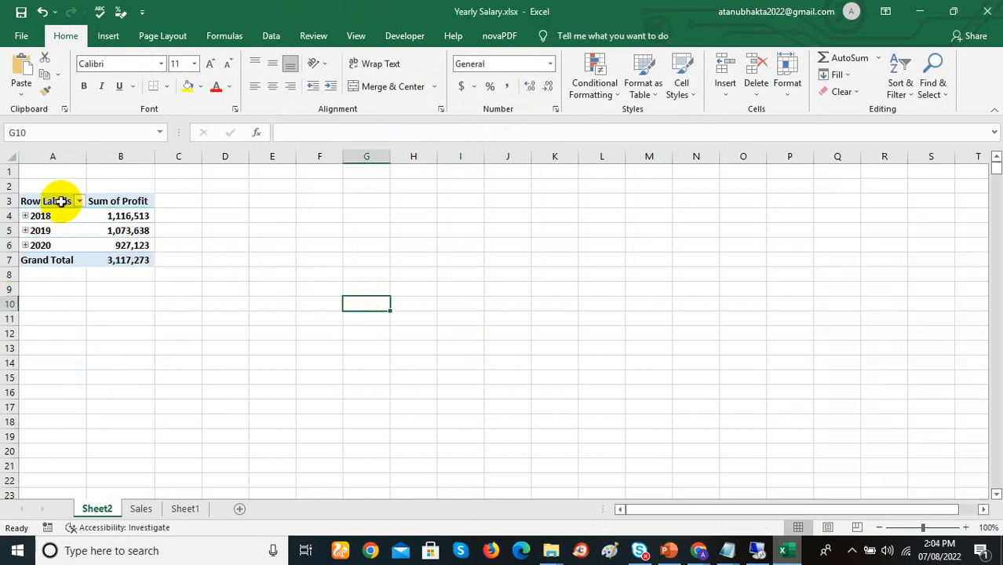
# - Try the tabular report layout on the PivotTable and undo the layout change
pyautogui.moveTo(61, 201); pyautogui.dragTo(129, 262)
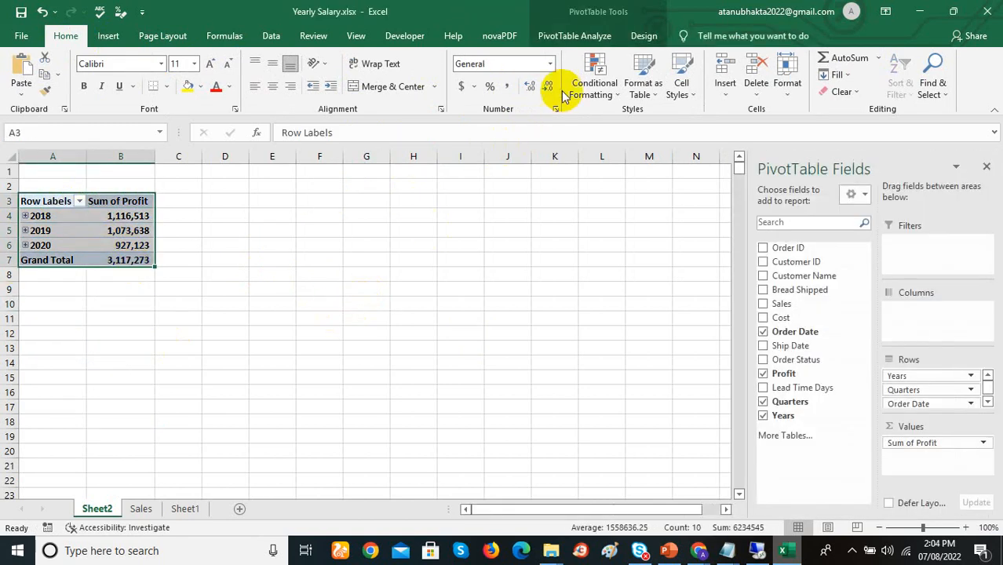
pyautogui.click(642, 36)
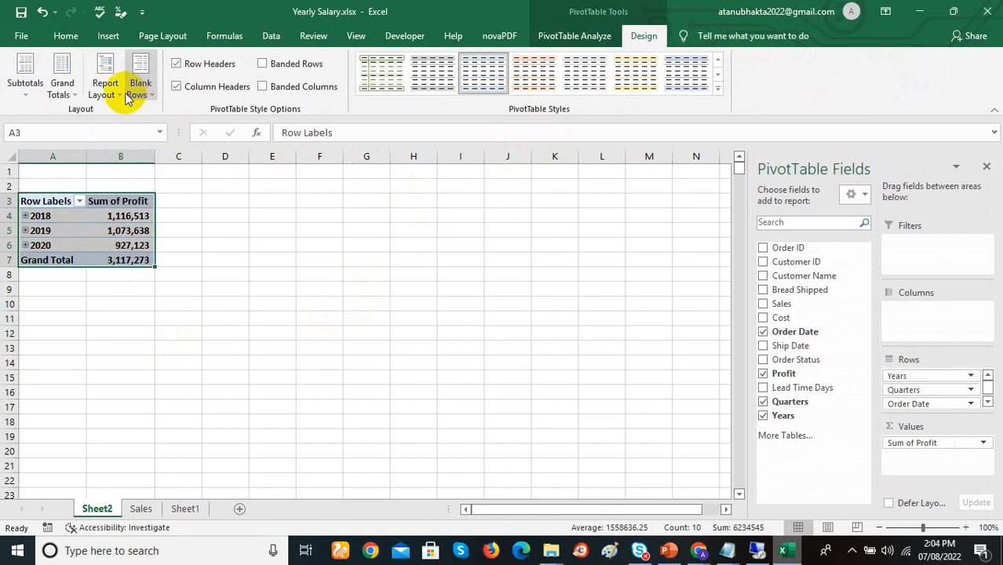
pyautogui.click(106, 87)
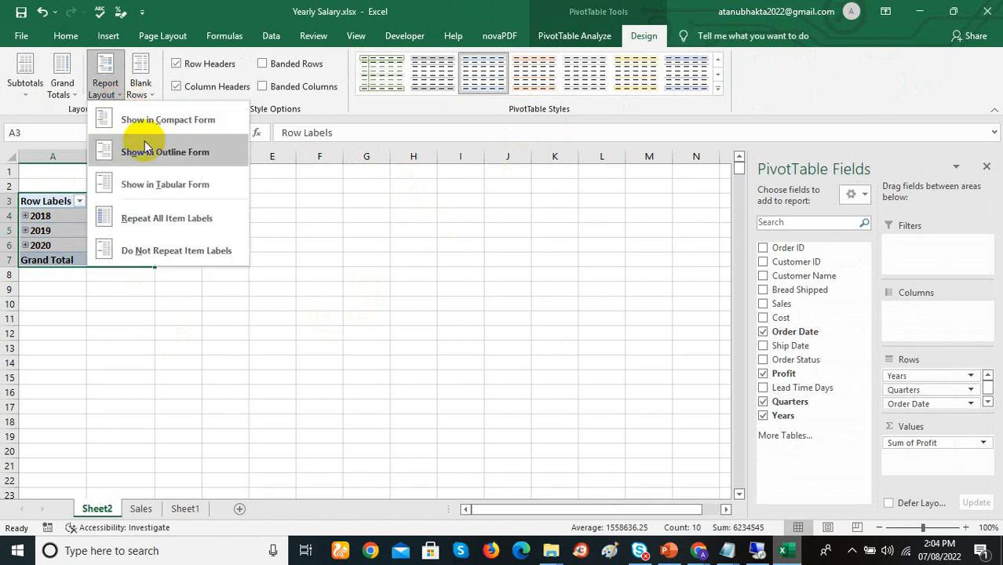
pyautogui.click(160, 184)
pyautogui.click(207, 291)
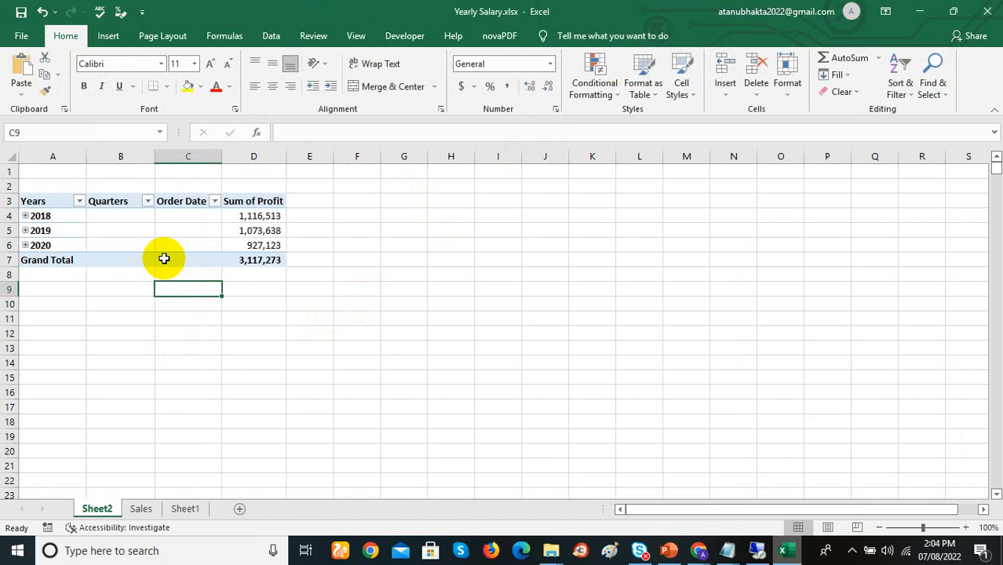
pyautogui.hotkey('ctrl', 'z')
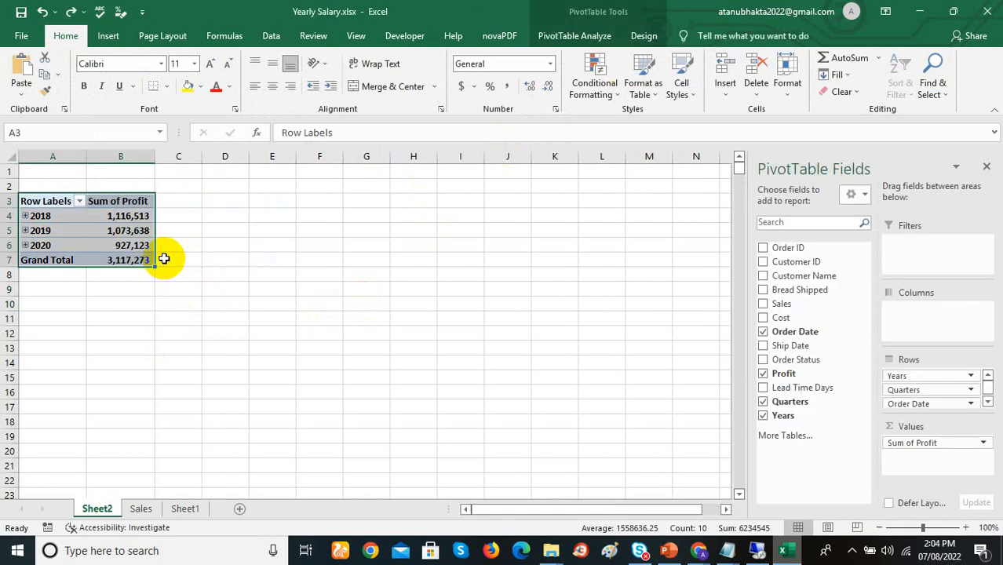
pyautogui.click(206, 274)
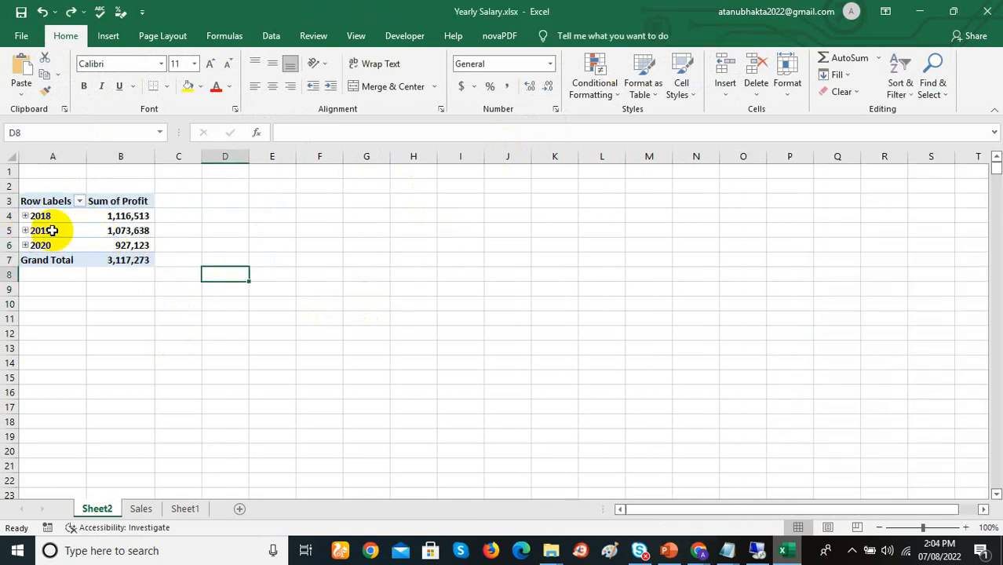
# - Remove Quarters and Order Date from the PivotTable rows, keeping only Years
pyautogui.click(56, 216)
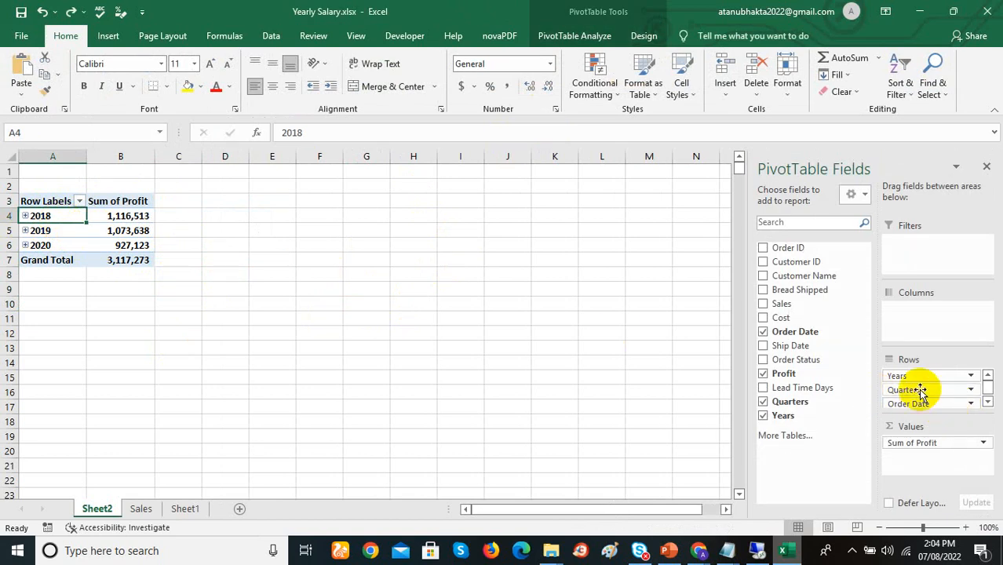
pyautogui.moveTo(921, 391); pyautogui.dragTo(846, 405)
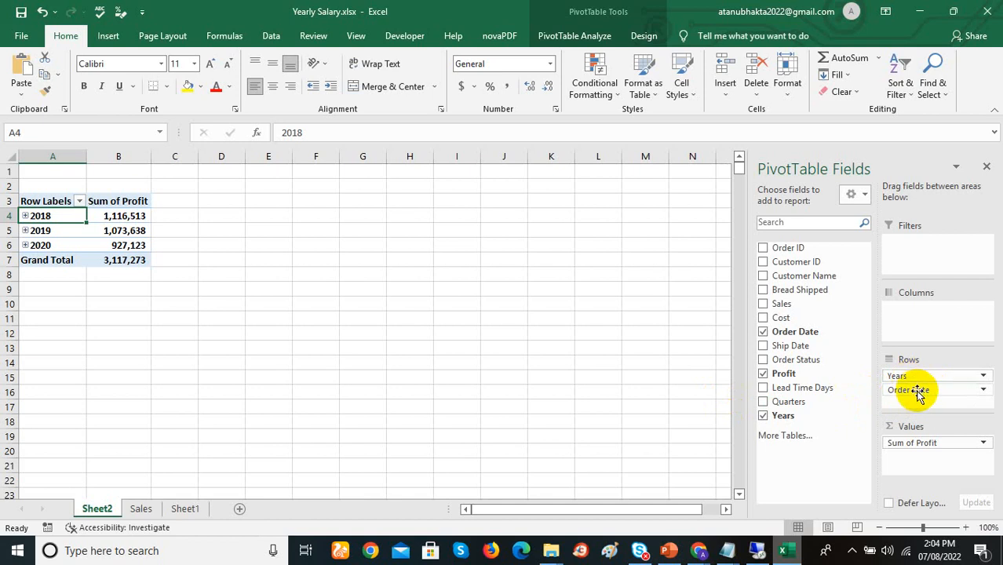
pyautogui.moveTo(918, 390); pyautogui.dragTo(742, 393)
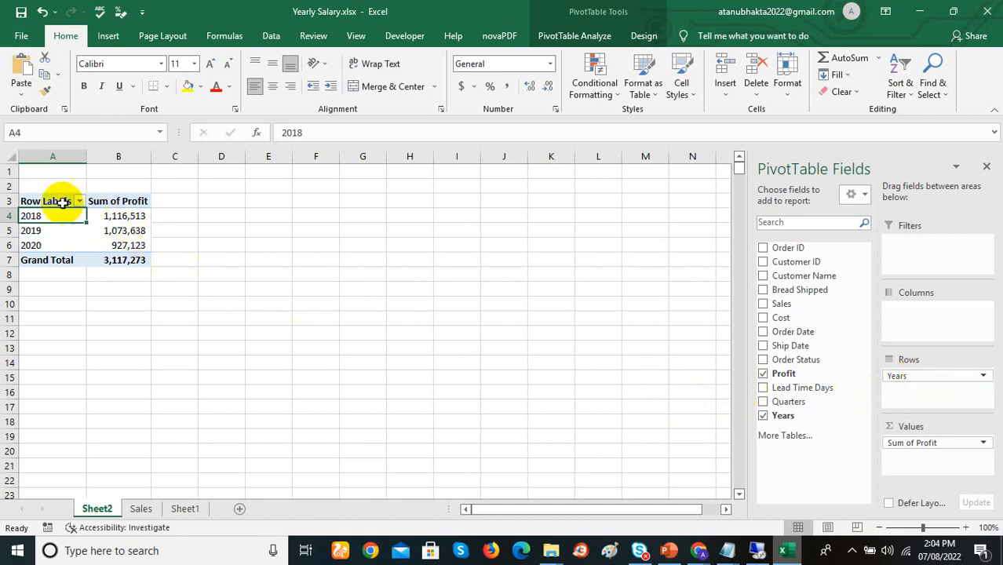
# - Show the yearly profit PivotTable in tabular form
pyautogui.moveTo(62, 202); pyautogui.dragTo(118, 254)
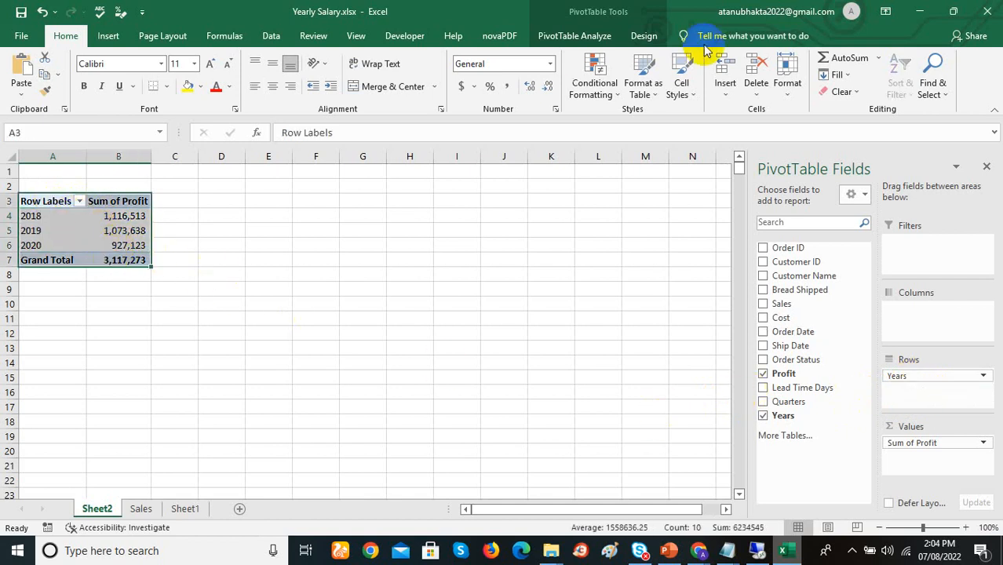
pyautogui.click(644, 35)
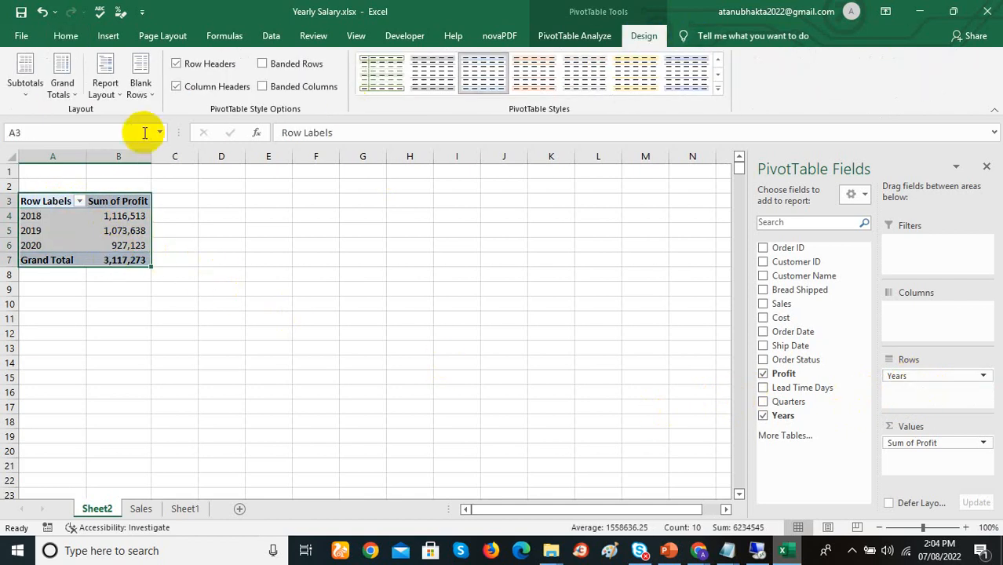
pyautogui.click(121, 94)
pyautogui.click(150, 183)
pyautogui.click(196, 306)
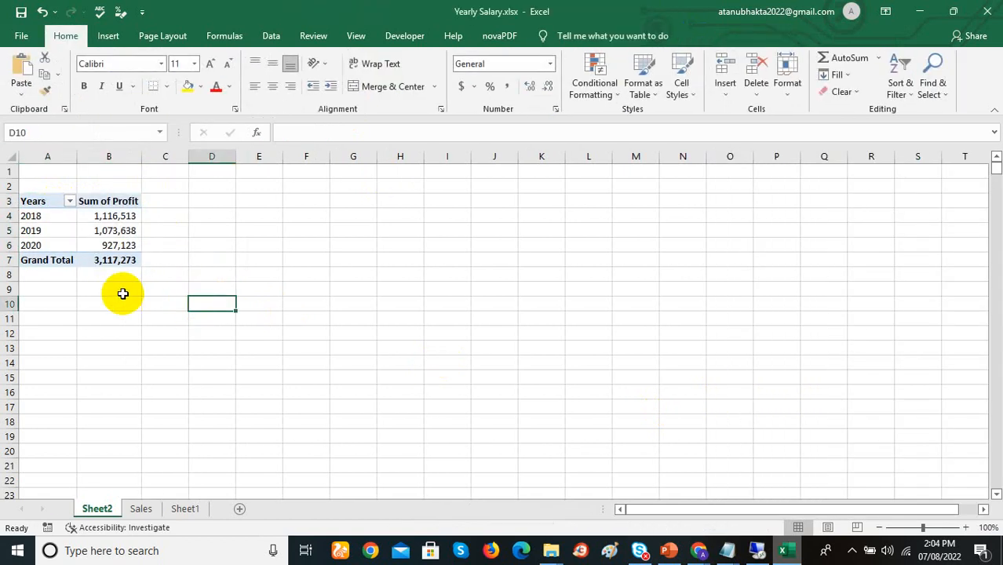
# - Insert a clustered column PivotChart of the yearly profit and move it beside the PivotTable, level with its header row
pyautogui.click(106, 217)
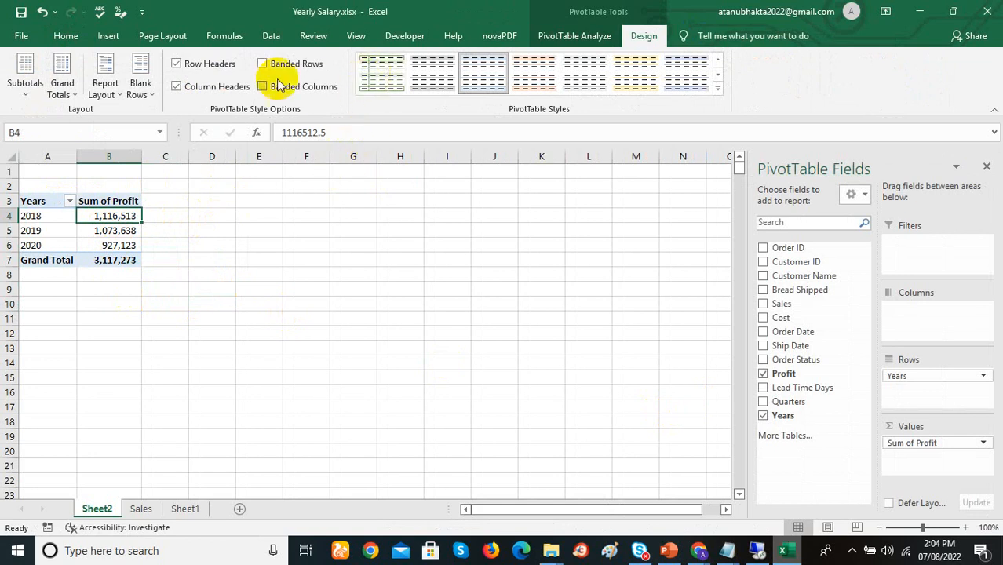
pyautogui.click(582, 38)
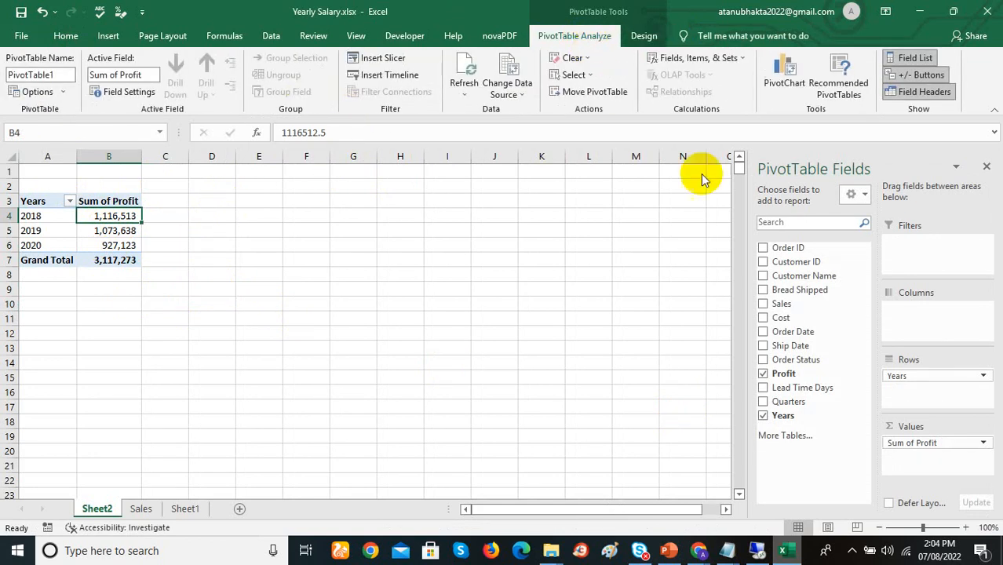
pyautogui.click(800, 78)
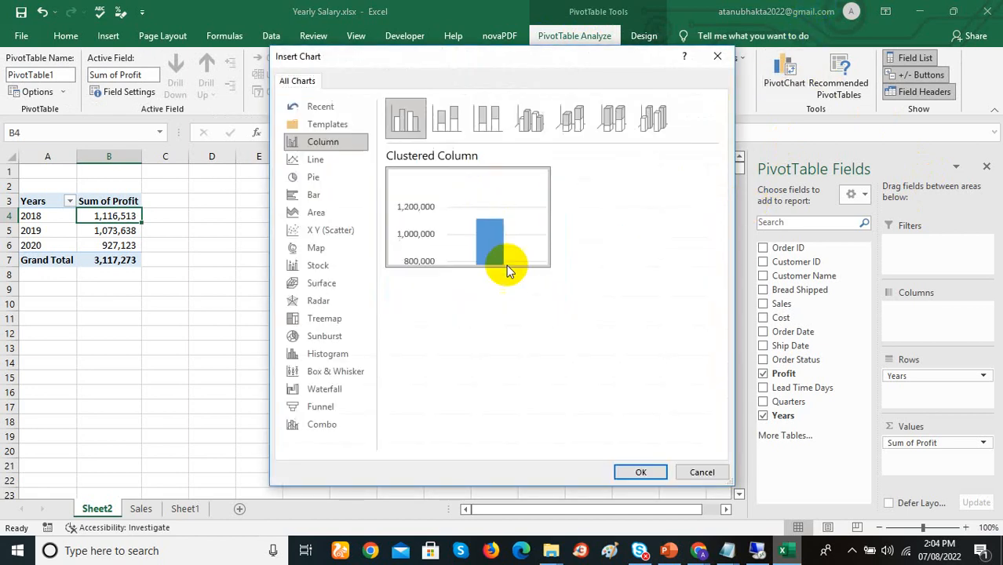
pyautogui.click(639, 472)
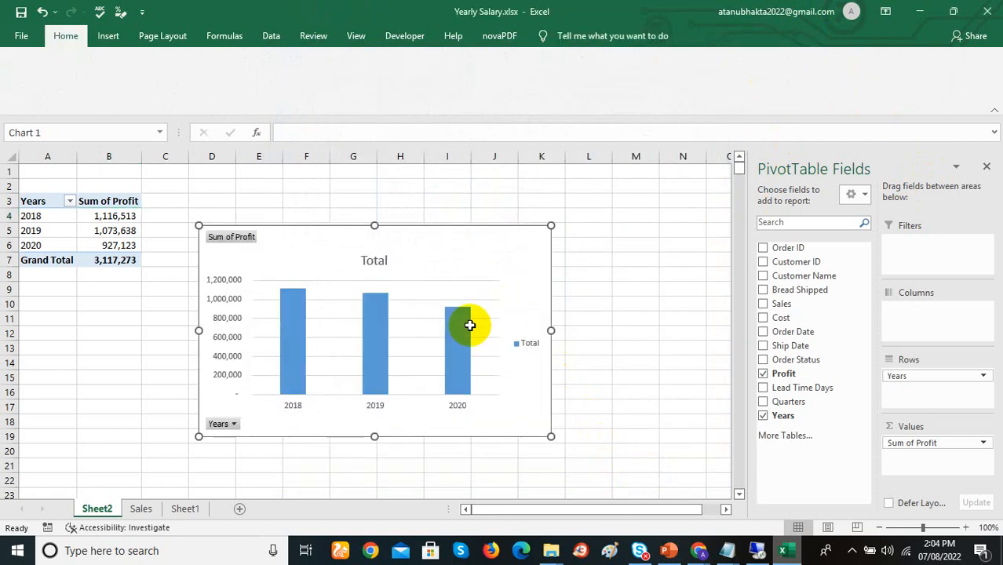
pyautogui.moveTo(432, 247); pyautogui.dragTo(450, 216)
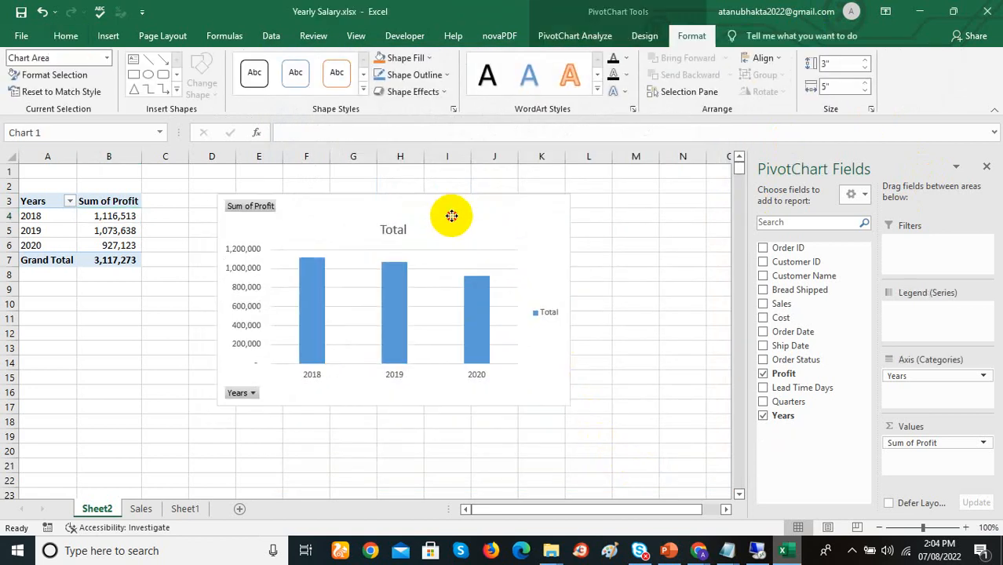
# - Change the chart title to "Year Wise Profit" and close the title formatting pane
pyautogui.click(390, 229)
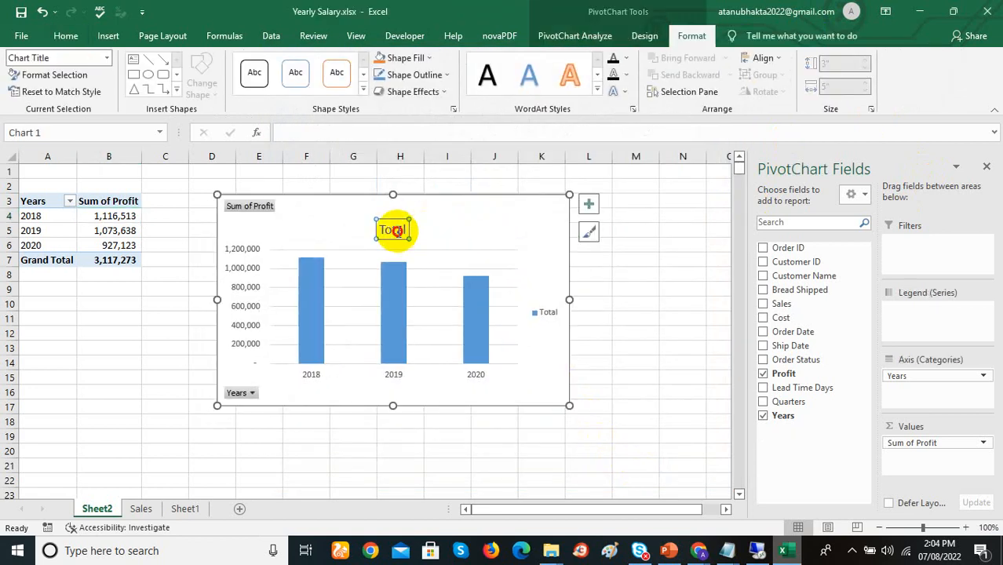
pyautogui.doubleClick(396, 230)
pyautogui.doubleClick(402, 232)
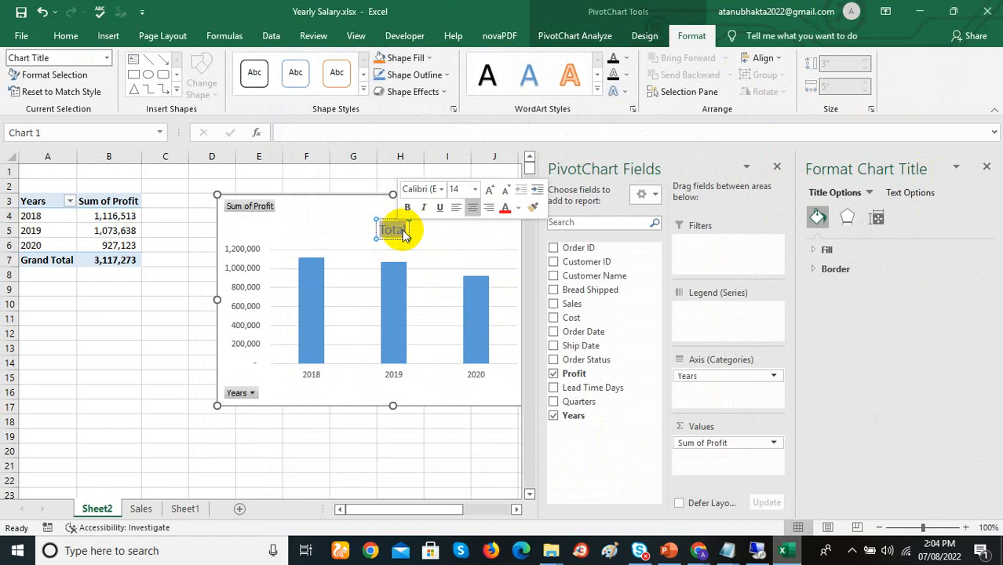
pyautogui.write('Yea')
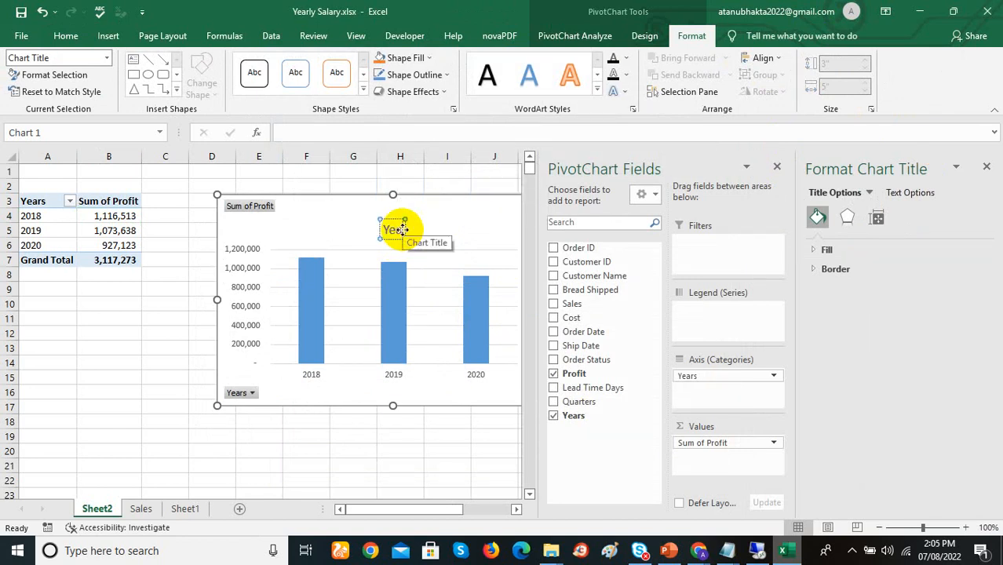
pyautogui.write('r Wise')
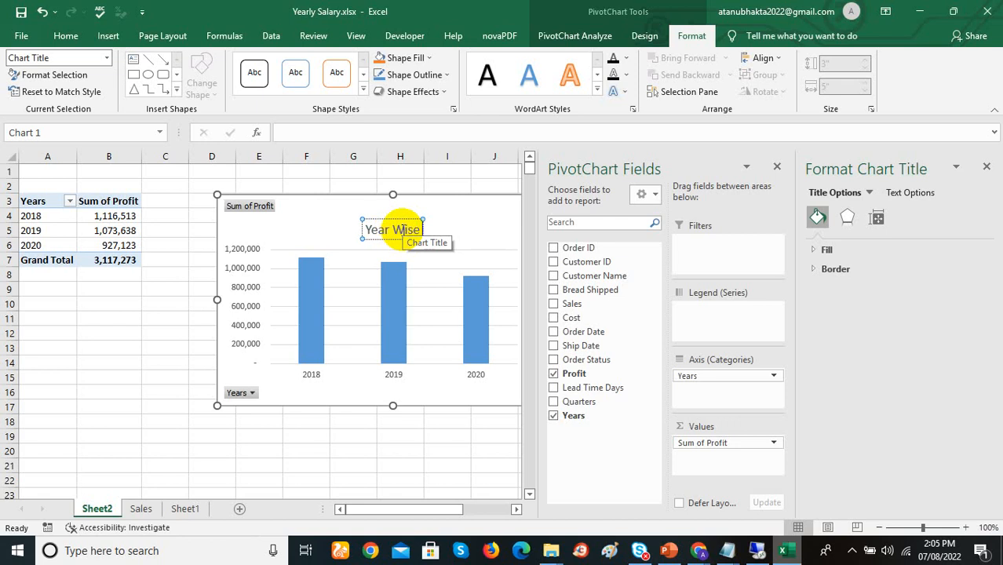
pyautogui.write(' Profit')
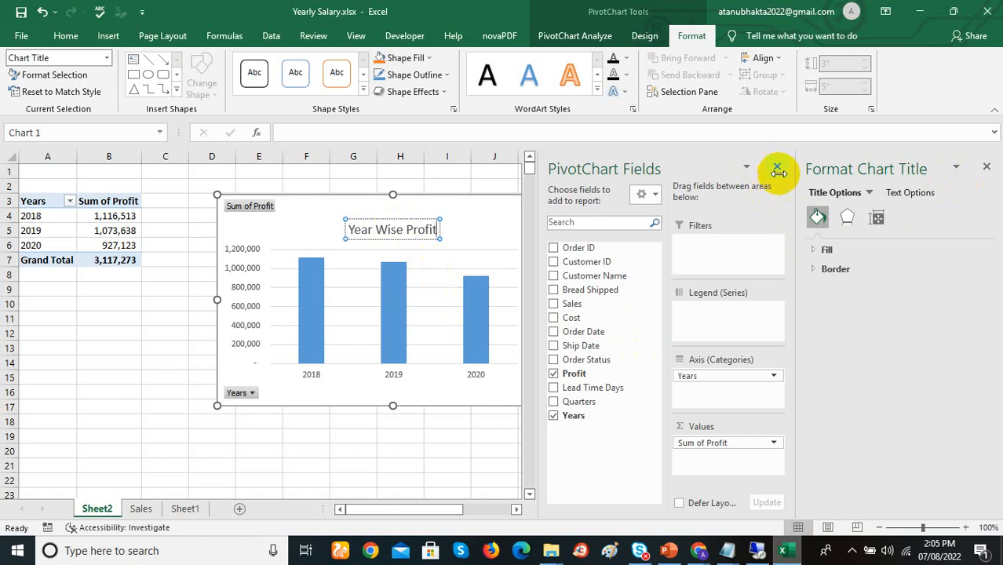
pyautogui.click(985, 172)
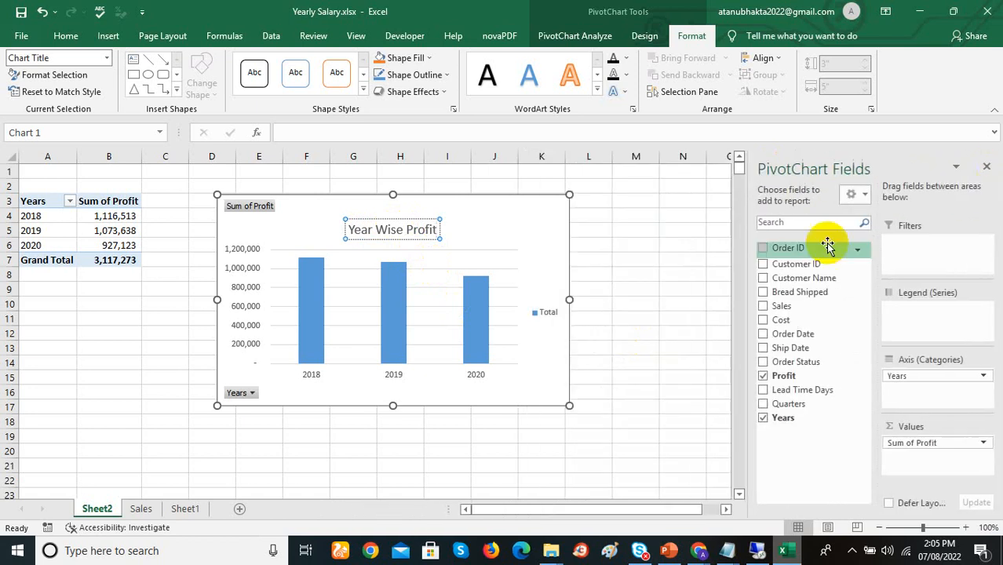
# - Add data labels to the profit columns of the chart
pyautogui.click(397, 318)
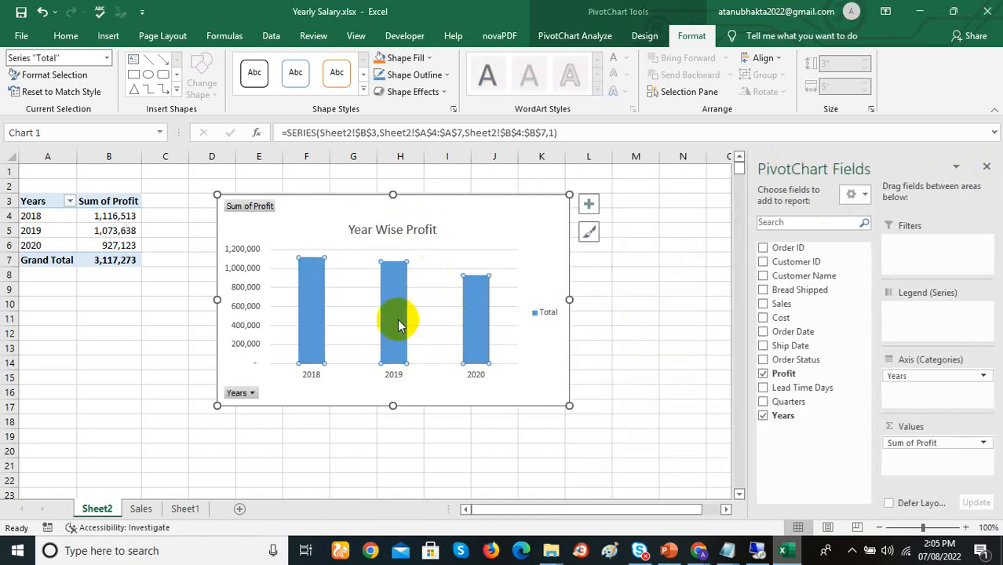
pyautogui.click(592, 205)
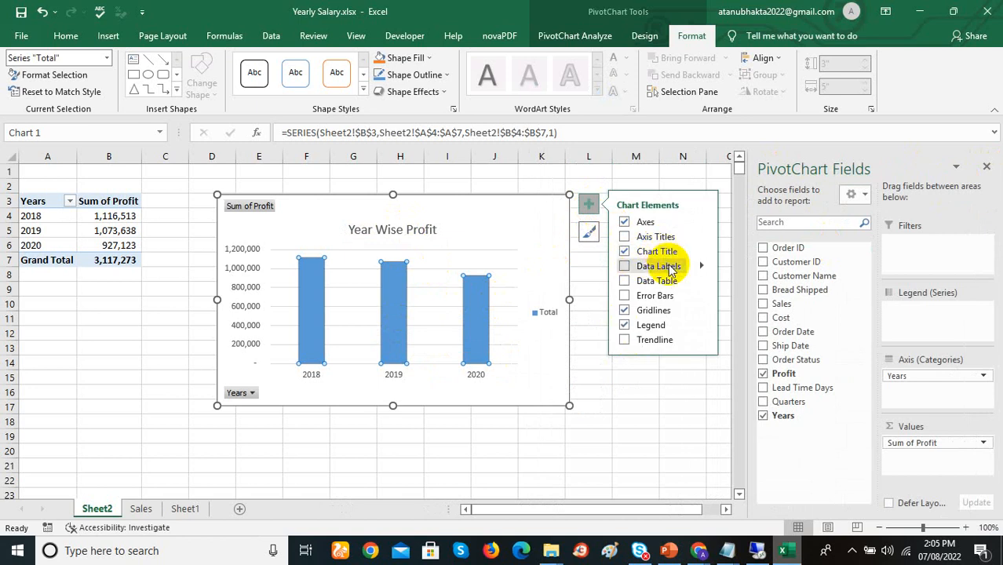
pyautogui.click(671, 270)
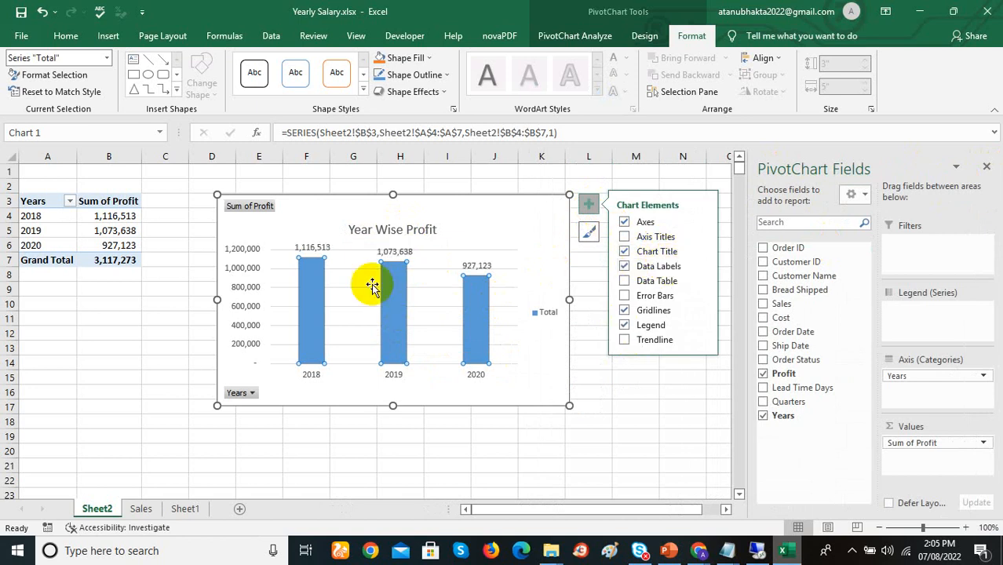
# - Make the chart's data labels 10 pt and bold, and save the workbook
pyautogui.click(318, 247)
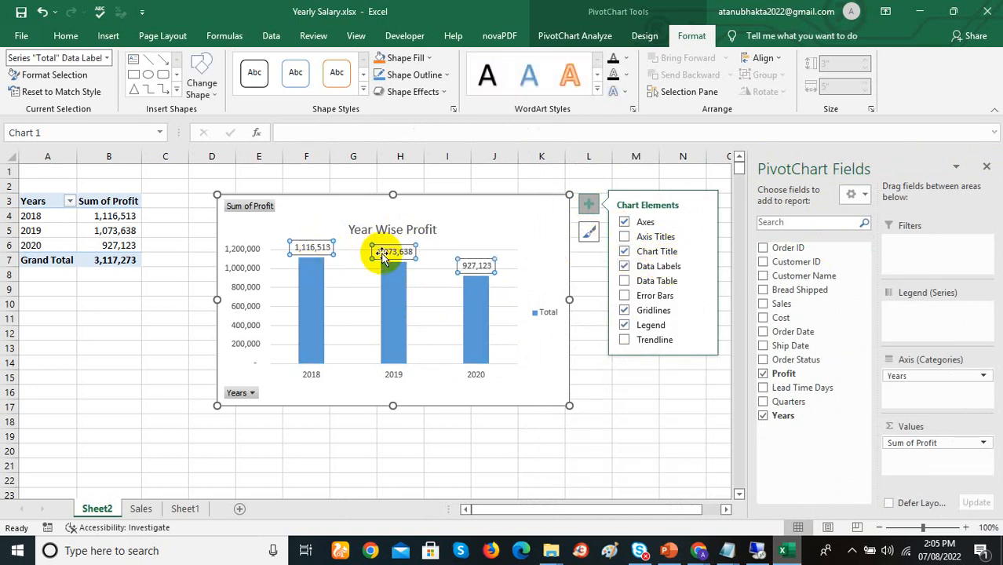
pyautogui.click(66, 36)
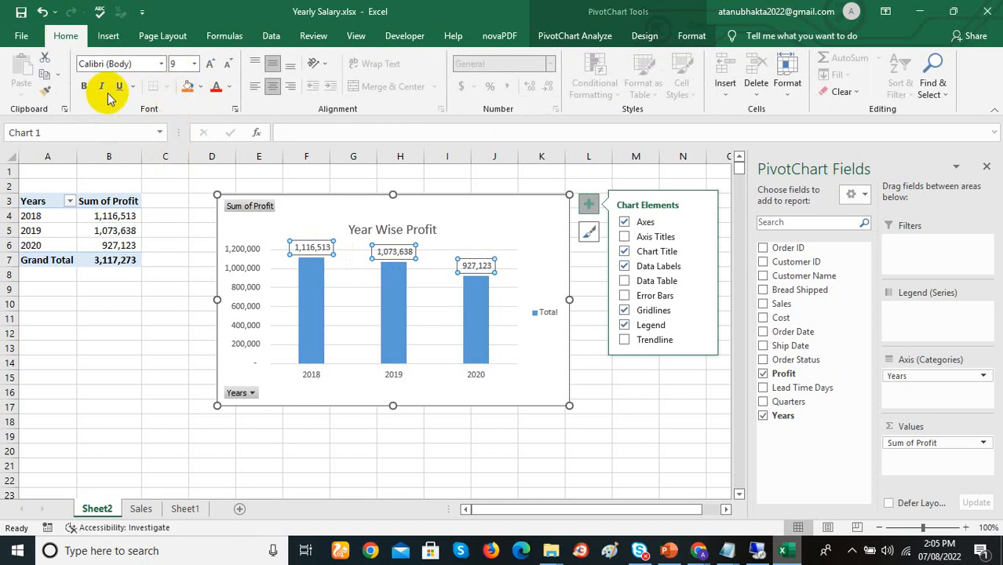
pyautogui.click(209, 63)
pyautogui.click(83, 87)
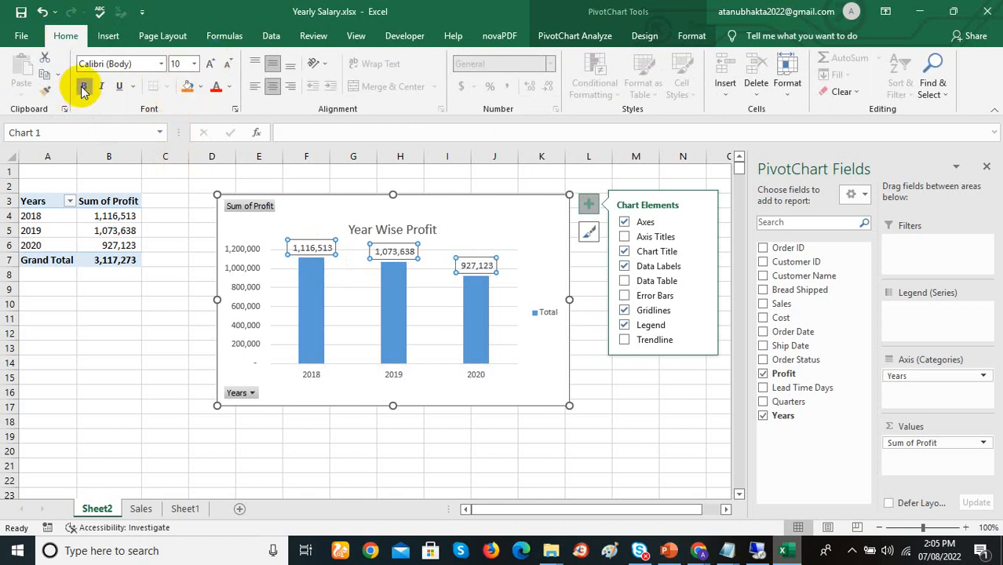
pyautogui.click(165, 346)
pyautogui.click(22, 12)
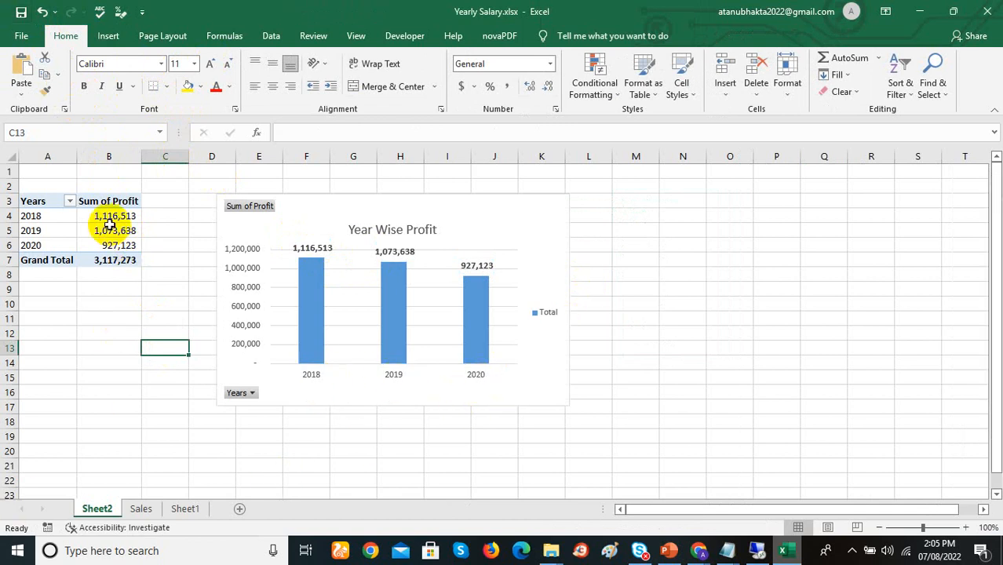
# - Switch to File Explorer and copy 2021 Order Data.xlsx from the Basic folder into its Sales subfolder
pyautogui.moveTo(109, 224)
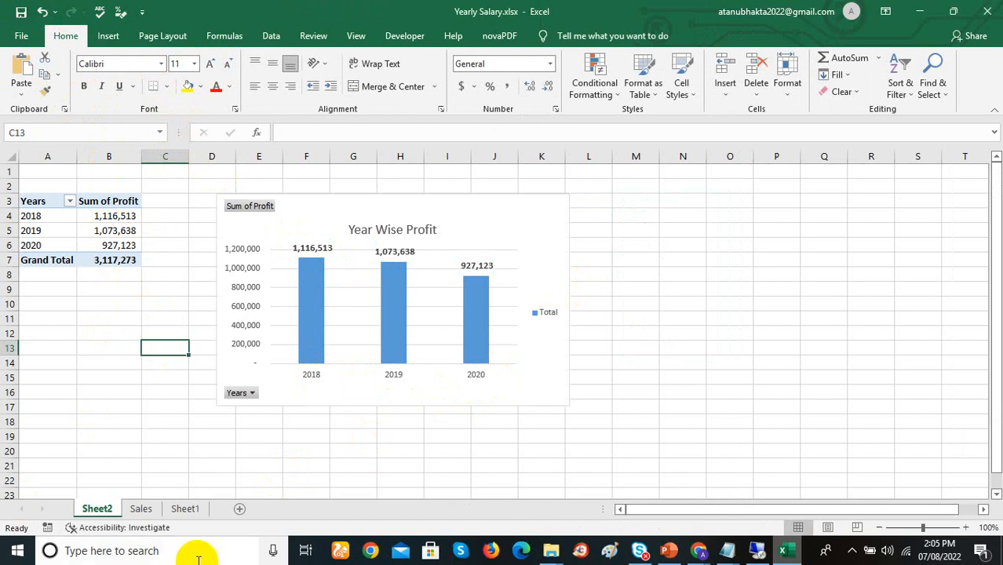
pyautogui.moveTo(552, 545)
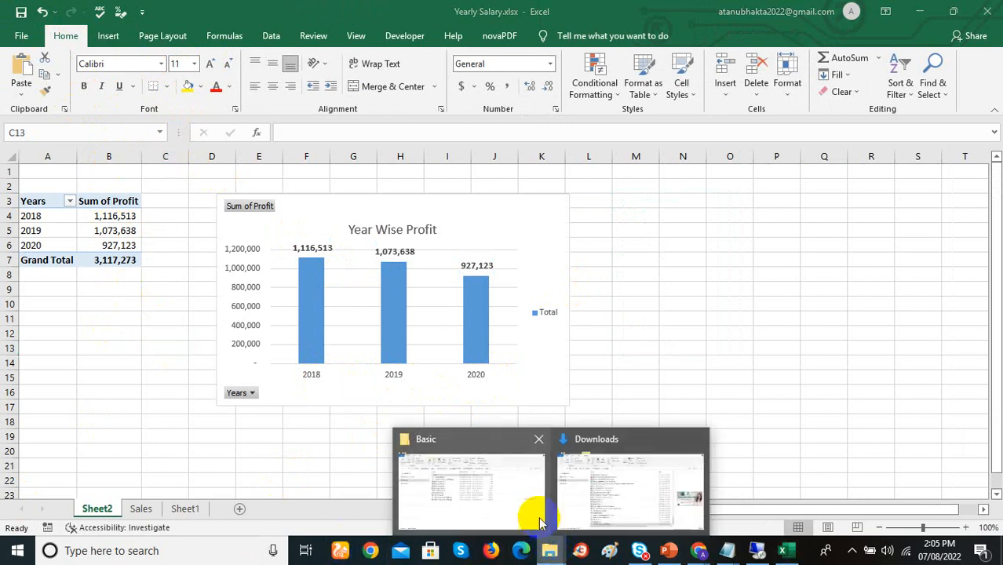
pyautogui.click(466, 433)
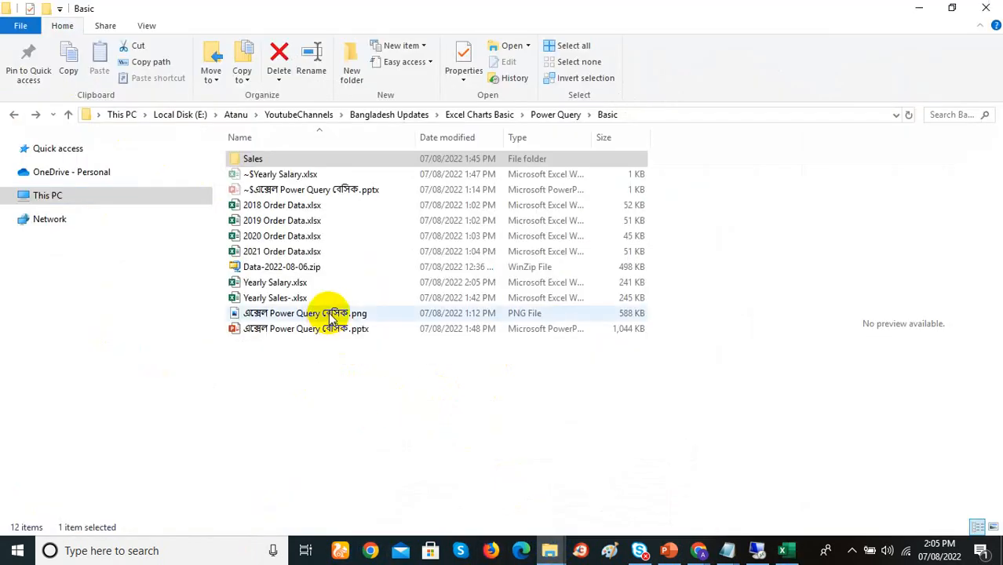
pyautogui.click(307, 256)
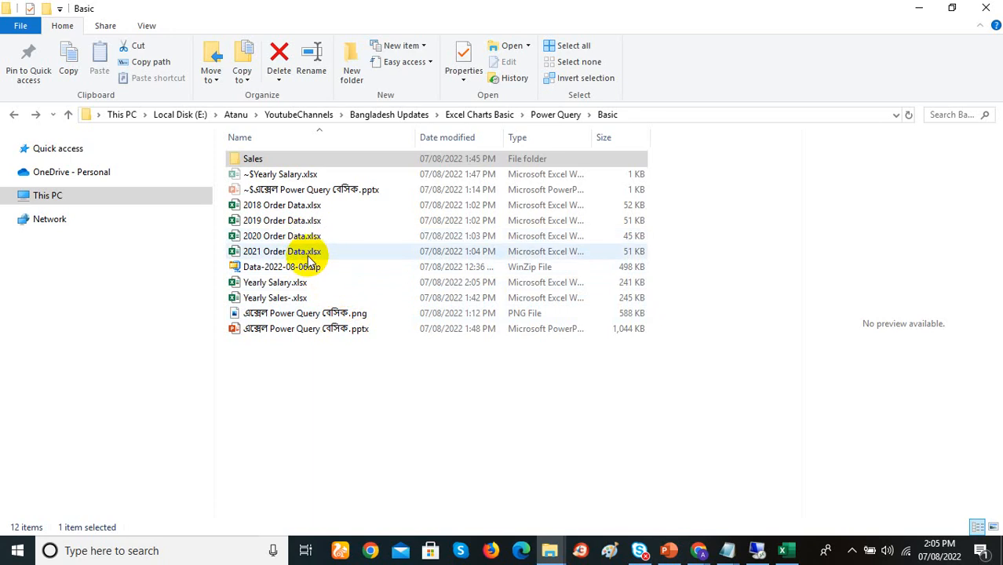
pyautogui.click(307, 256)
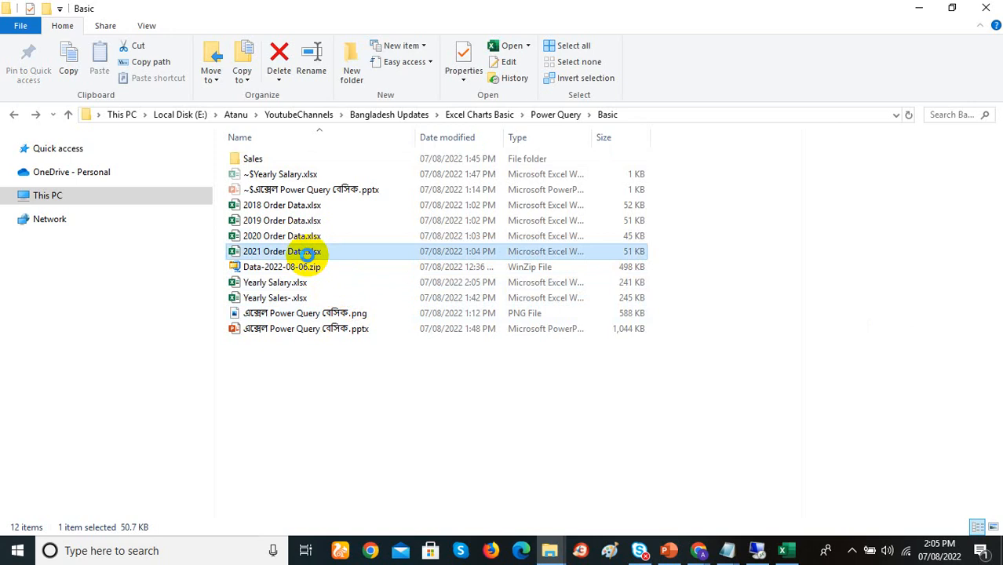
pyautogui.rightClick(308, 253)
pyautogui.click(353, 453)
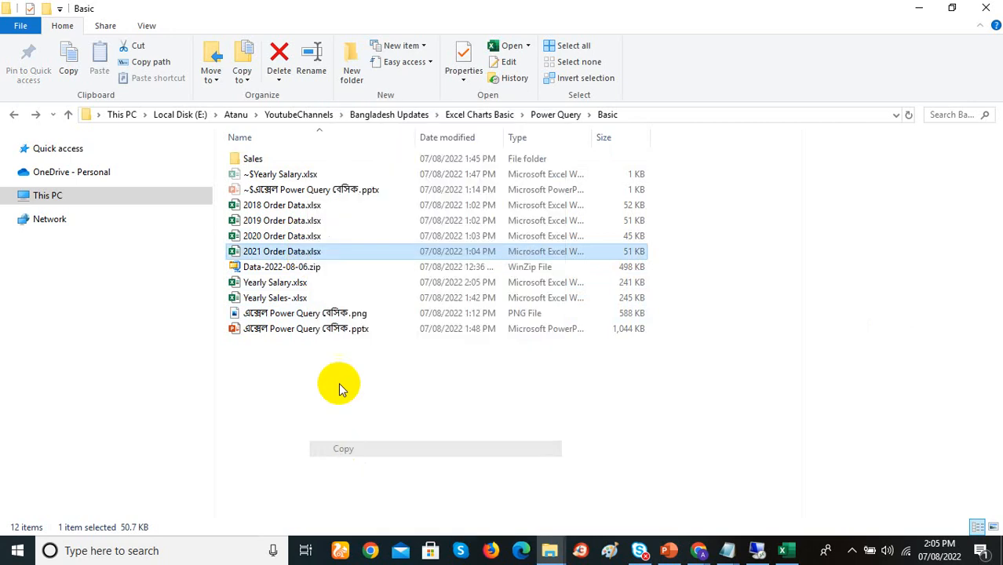
pyautogui.doubleClick(269, 159)
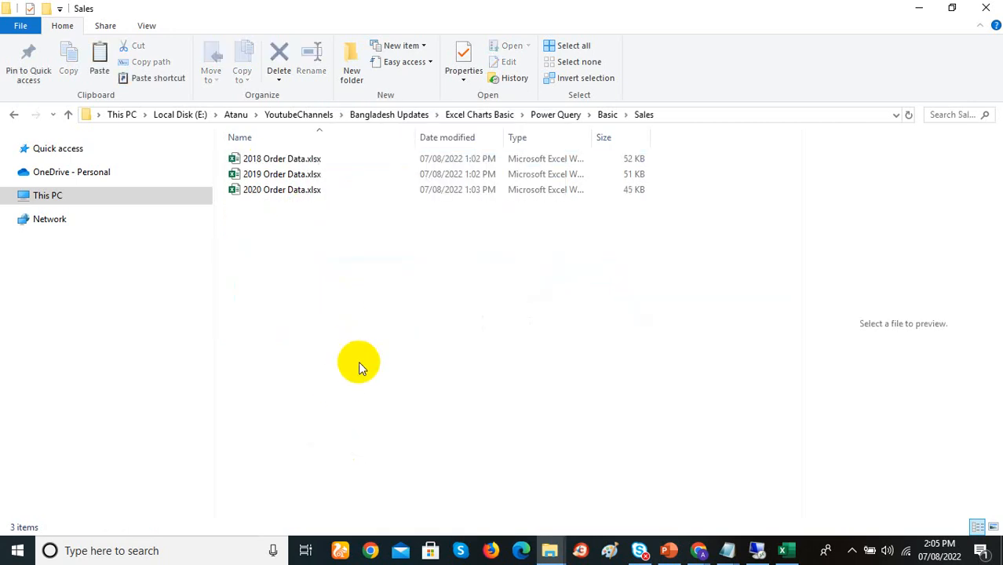
pyautogui.hotkey('ctrl', 'v')
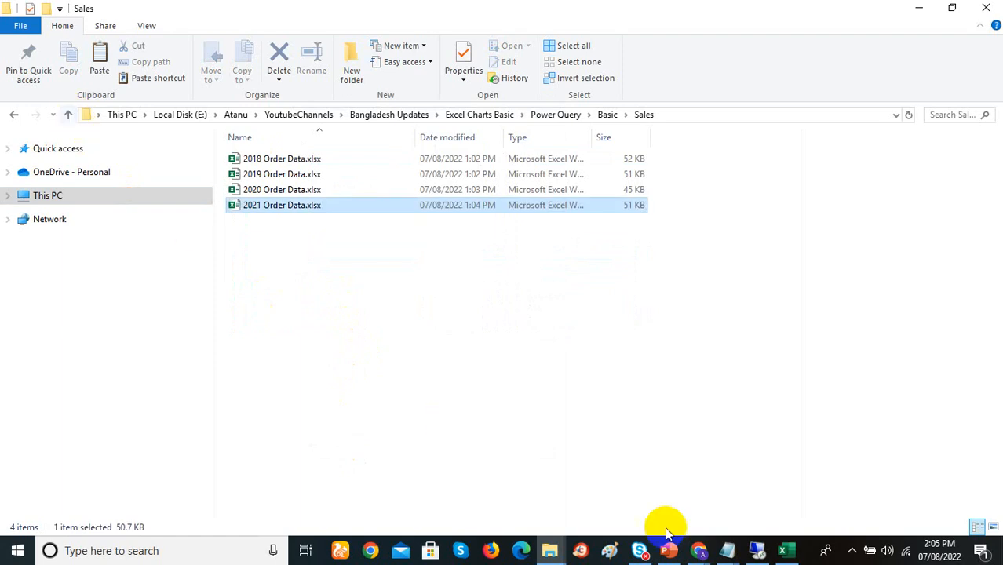
# - Return to the Yearly Salary workbook in Excel and refresh the query table on the Sales sheet
pyautogui.click(788, 552)
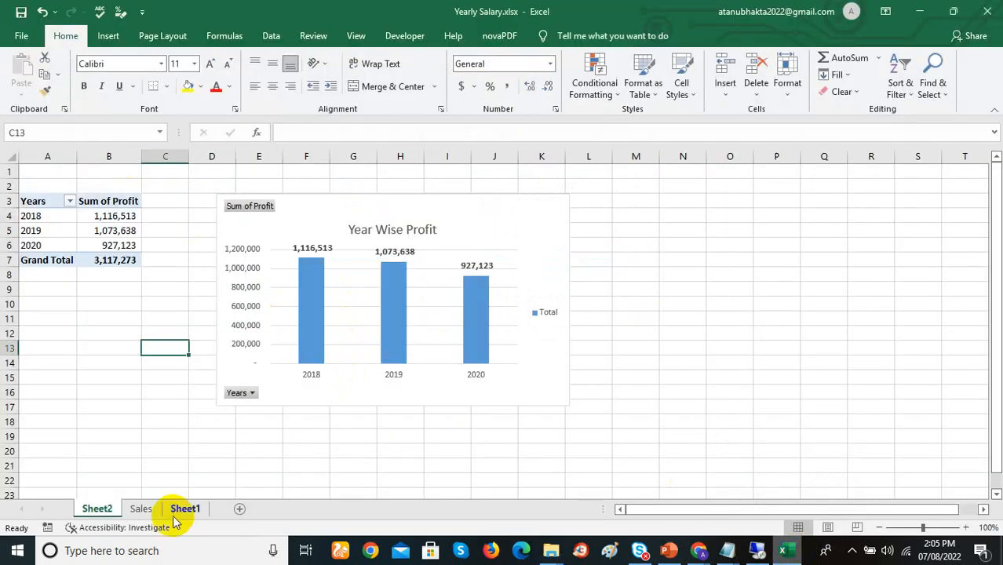
pyautogui.click(142, 508)
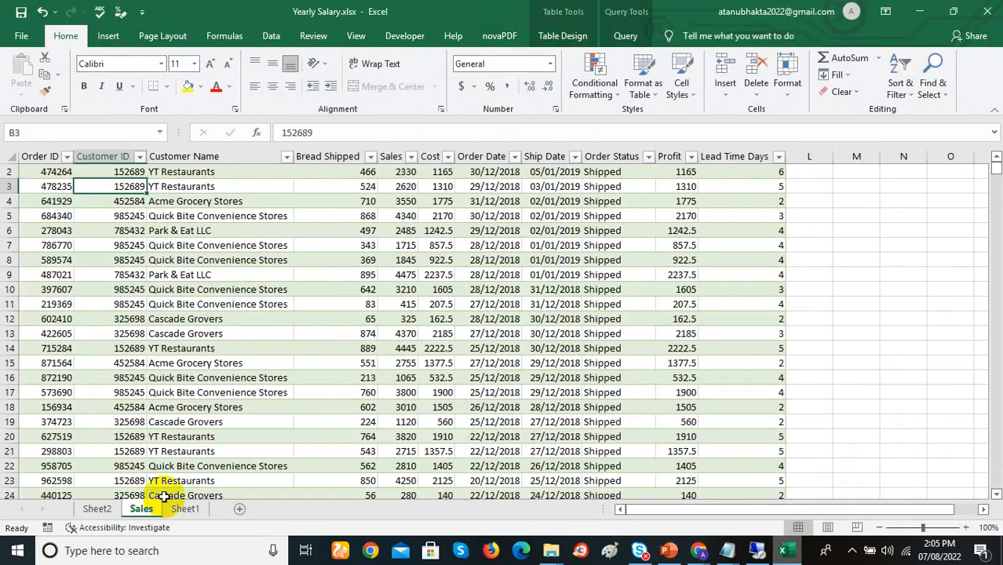
pyautogui.click(232, 273)
pyautogui.rightClick(233, 275)
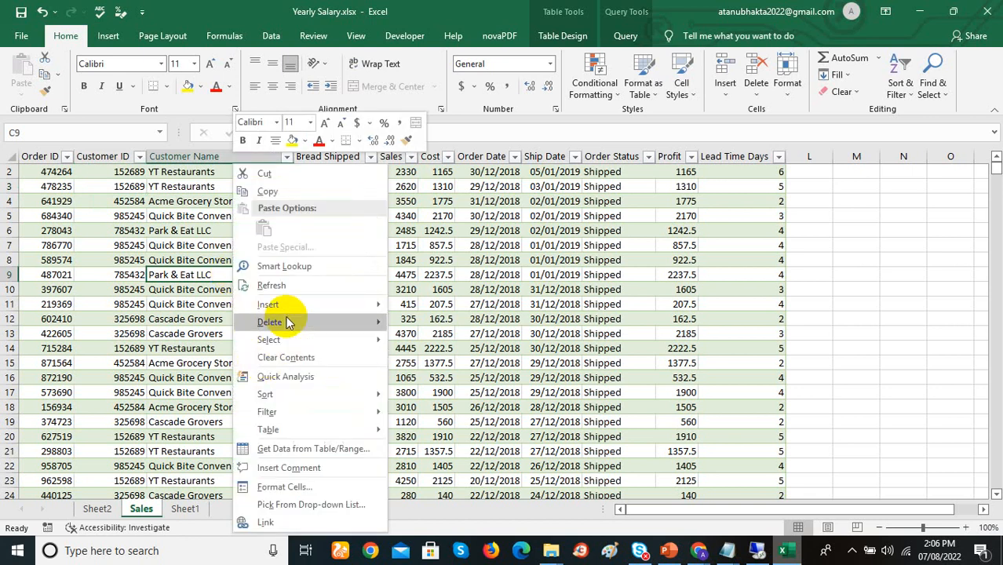
pyautogui.click(302, 287)
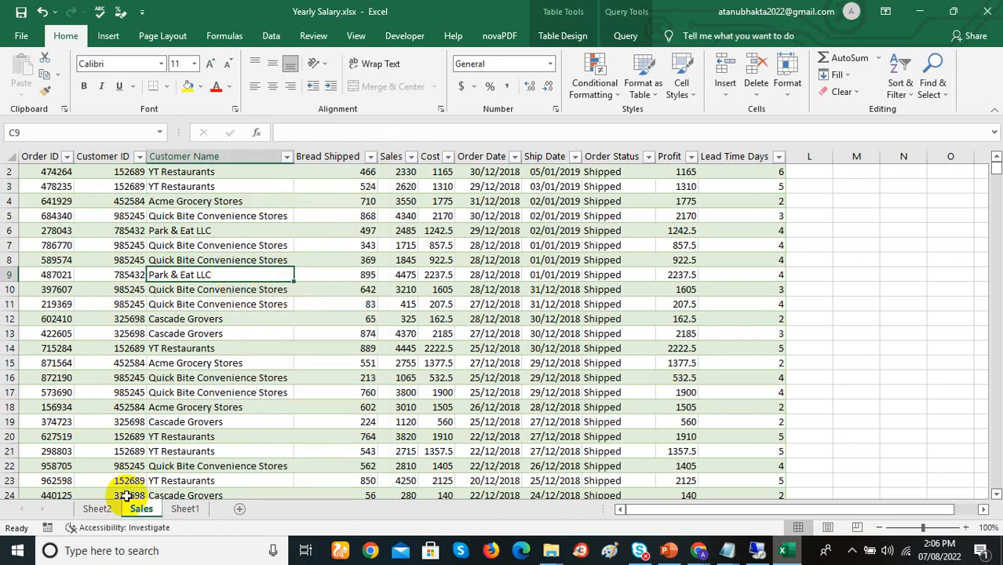
# - Refresh the yearly profit PivotTable on Sheet2
pyautogui.click(98, 509)
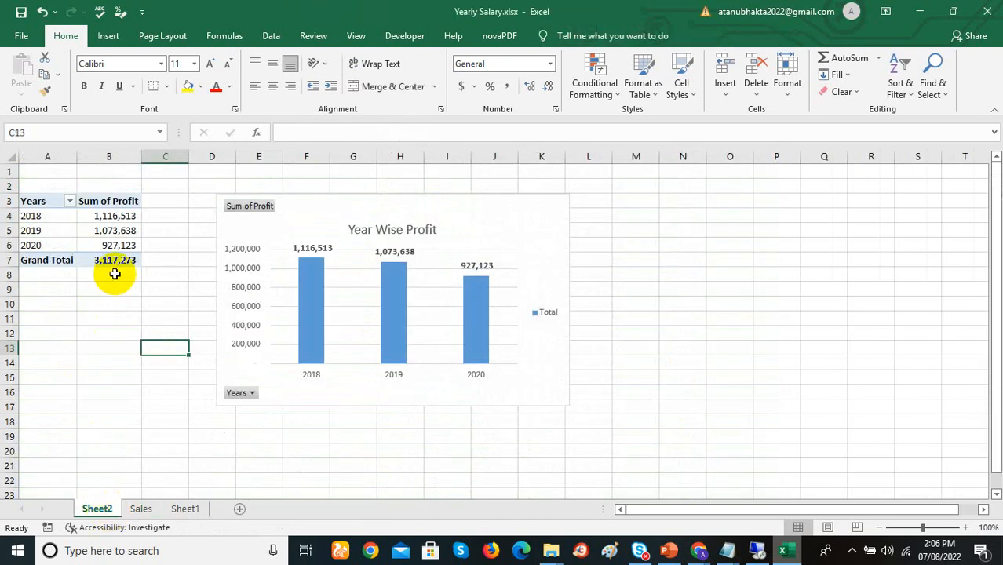
pyautogui.click(118, 229)
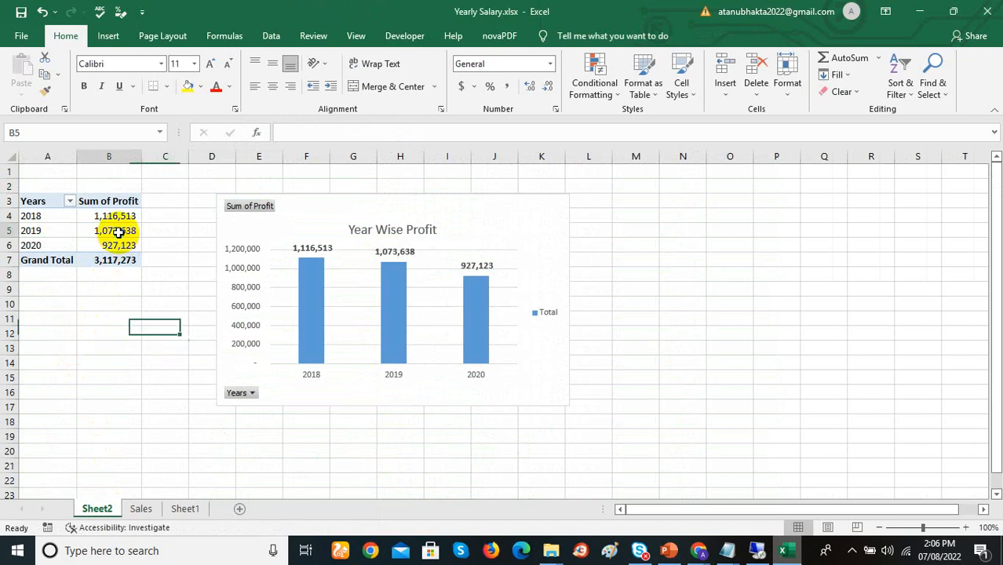
pyautogui.rightClick(118, 231)
pyautogui.click(157, 295)
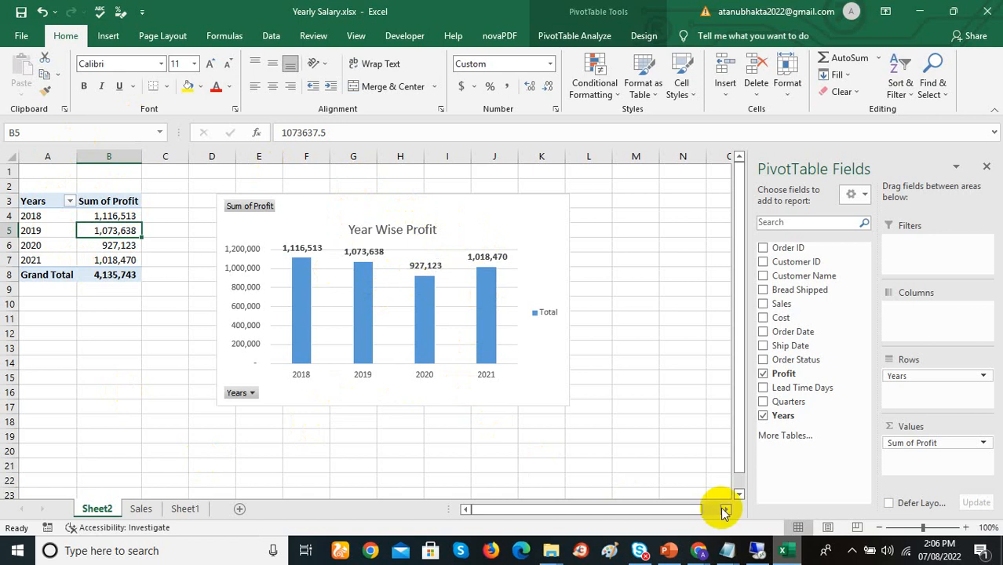
pyautogui.click(852, 551)
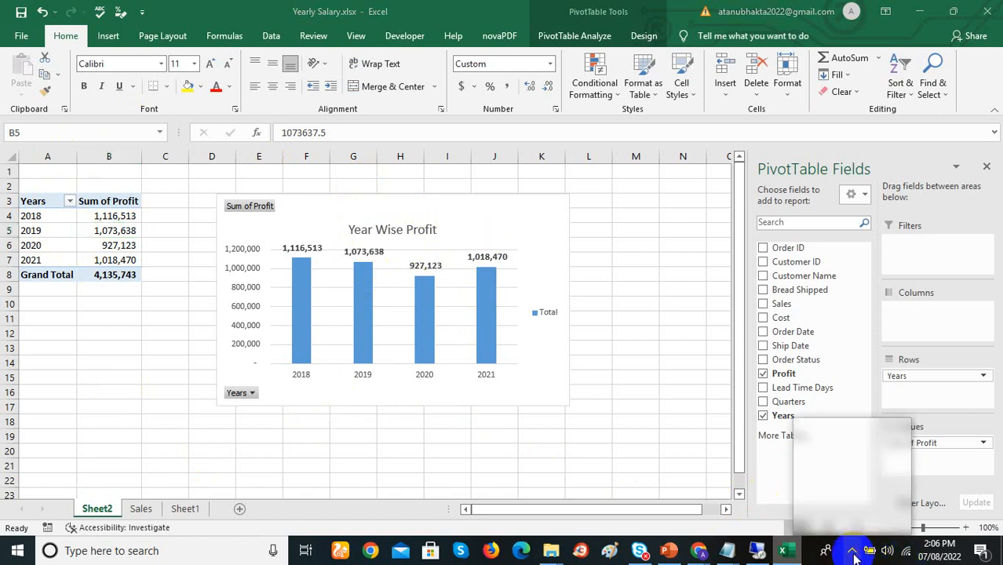